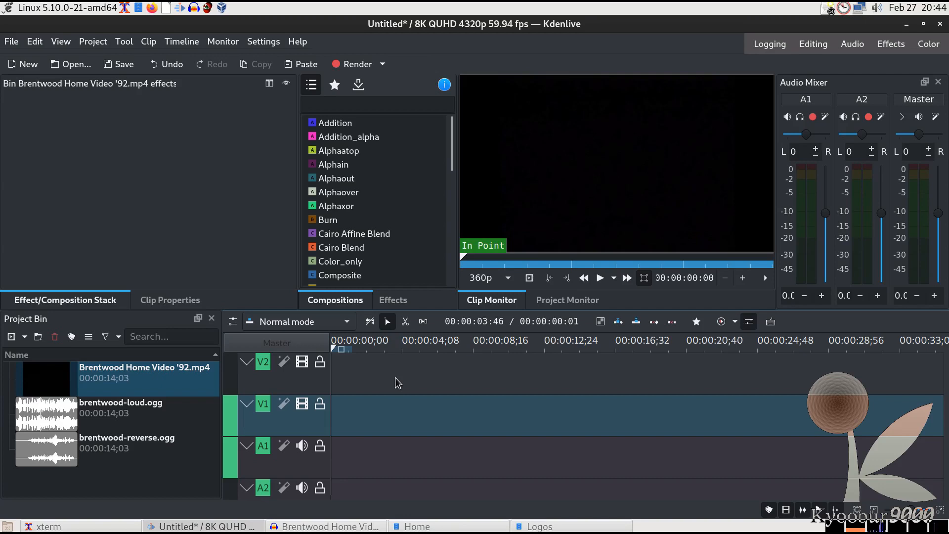
Step: Place the Brentwood Home Video '92.mp4 clip at the start of tracks V1 and A1
click(56, 383)
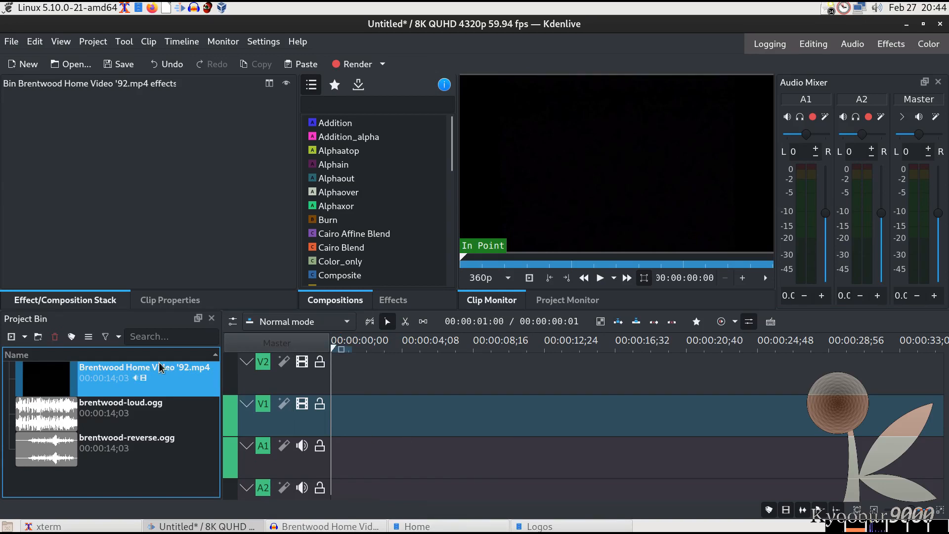
mouse_move(57, 382)
mouse_down()
mouse_move(222, 375)
mouse_move(71, 370)
mouse_up()
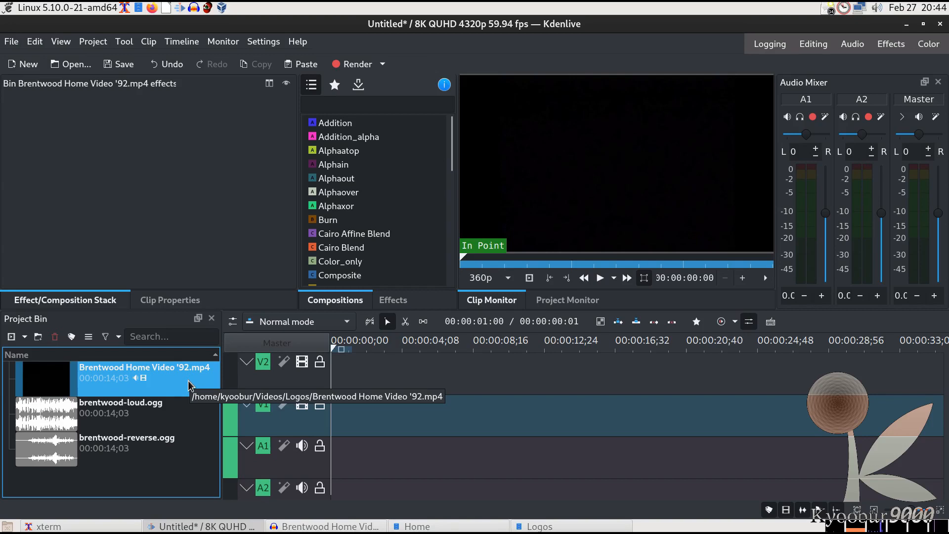
drag(47, 382, 324, 413)
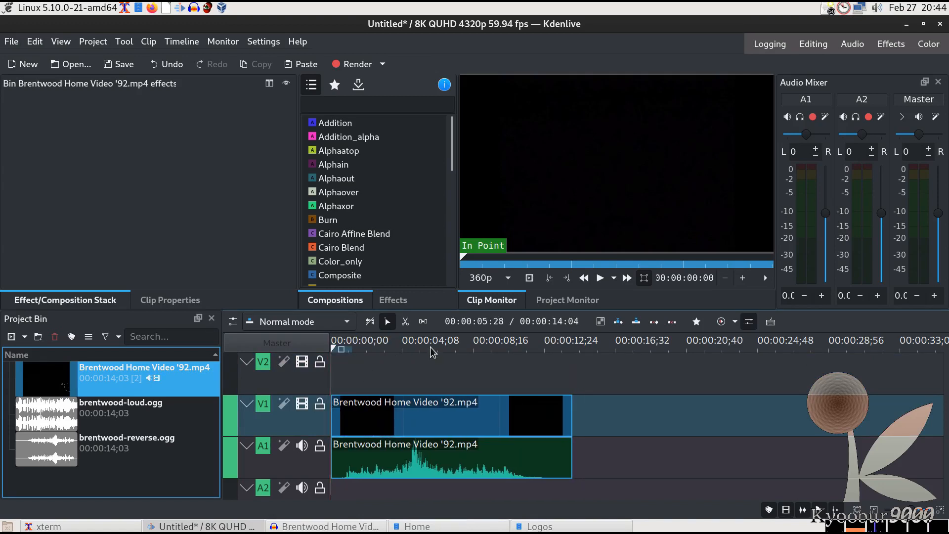
Step: Show the logo frame at about 00:00:06:55 and add the Transform effect to the video clip on V1
click(449, 349)
mouse_move(449, 349)
mouse_down()
mouse_move(528, 349)
mouse_move(354, 349)
mouse_move(450, 349)
mouse_up()
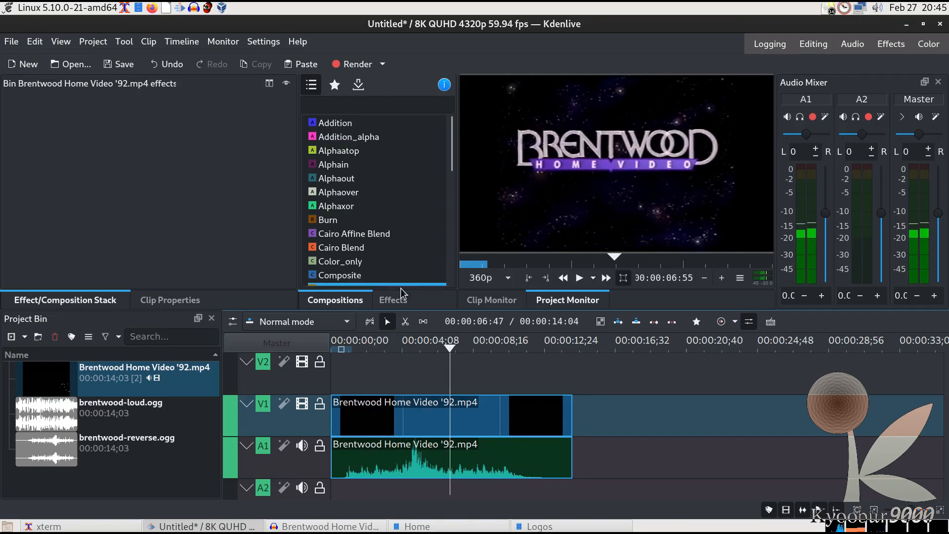
click(395, 299)
click(341, 103)
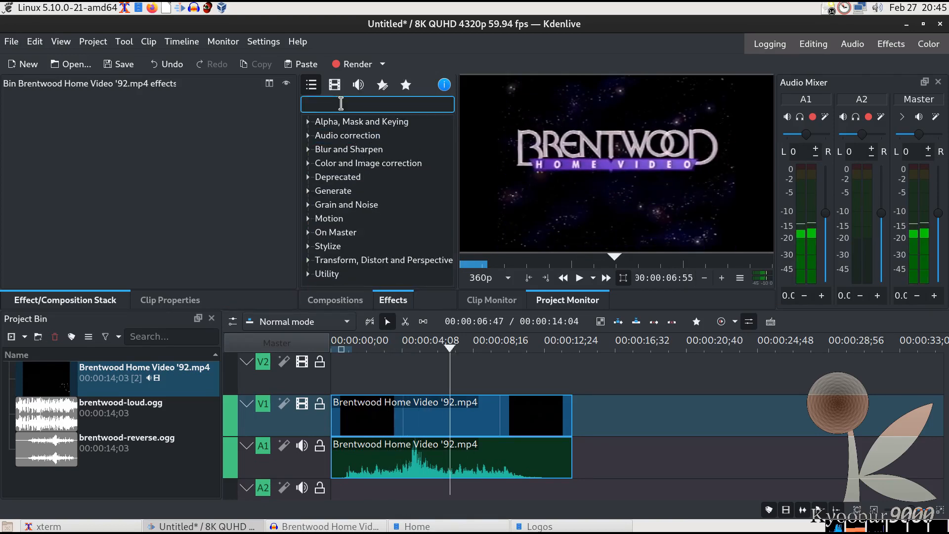
text(trans)
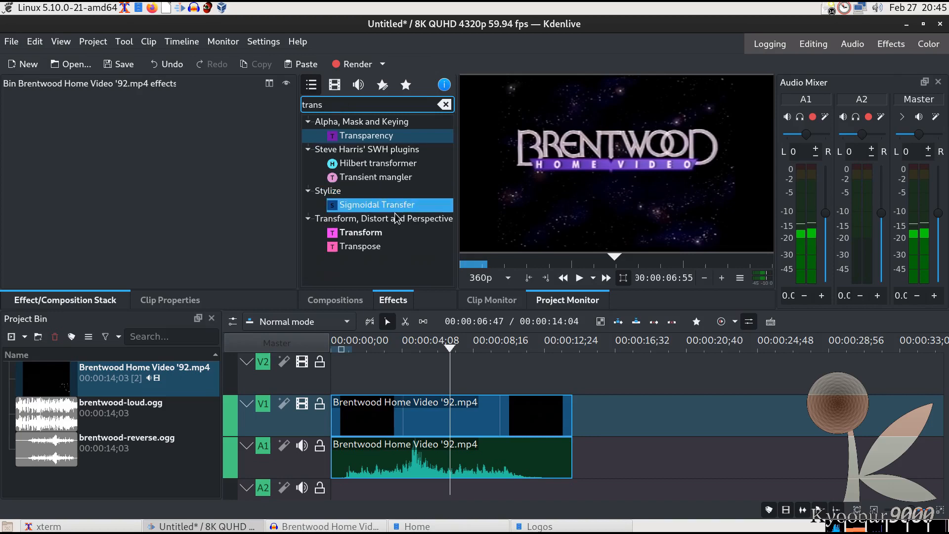
drag(388, 233, 456, 424)
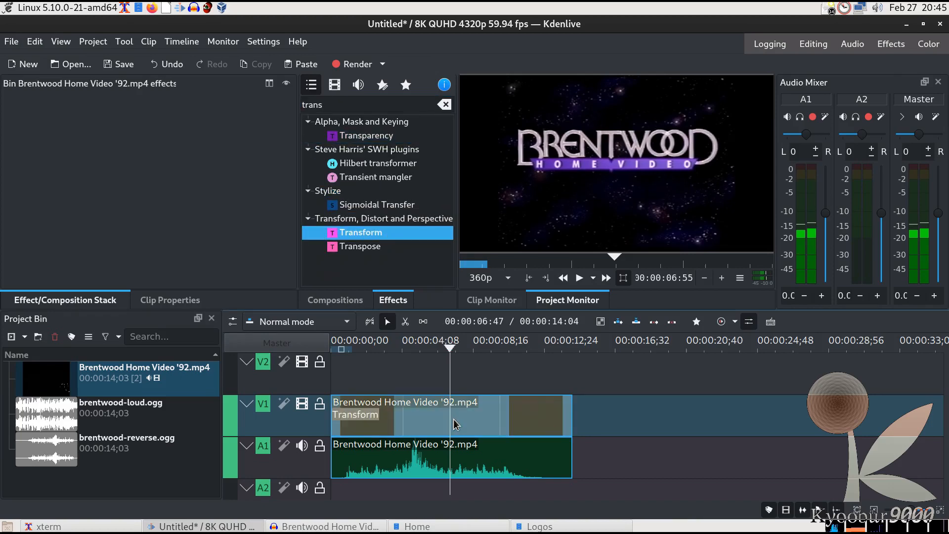
click(453, 424)
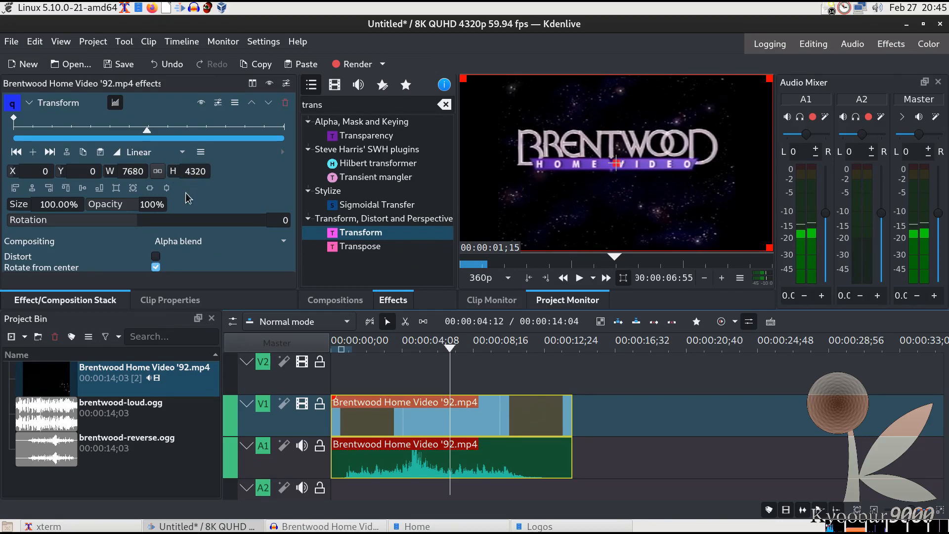
Step: Fit the clip to the frame's width in the Transform effect and set its Y position to -351
click(150, 188)
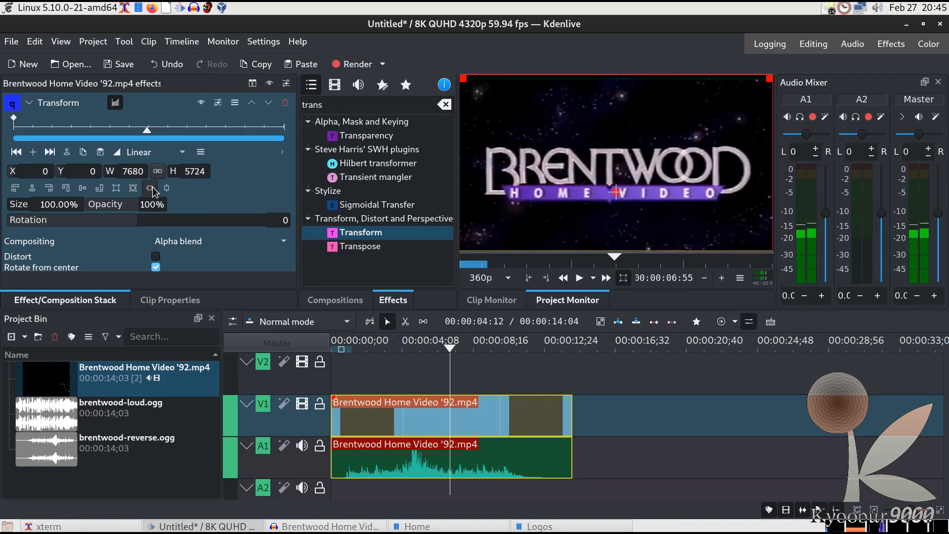
click(87, 188)
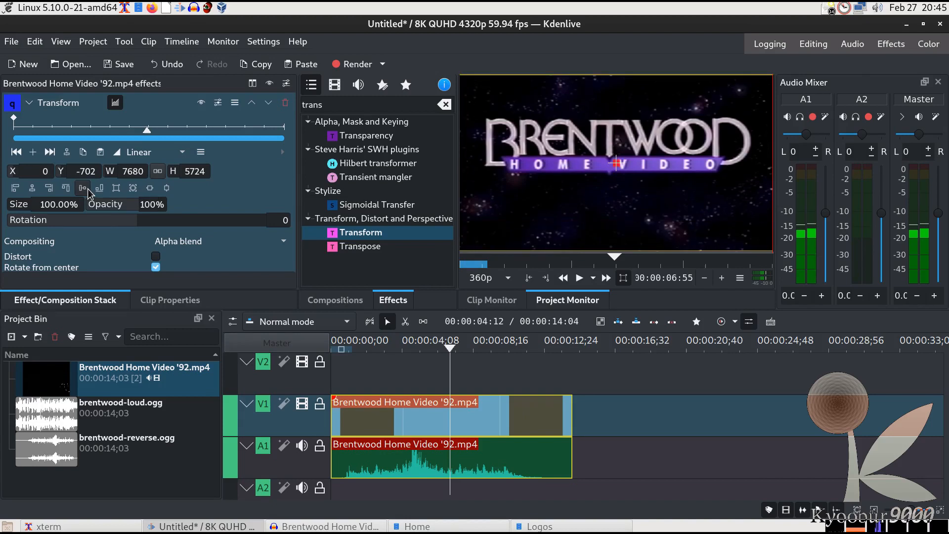
double_click(87, 171)
text(-351)
key(Tab)
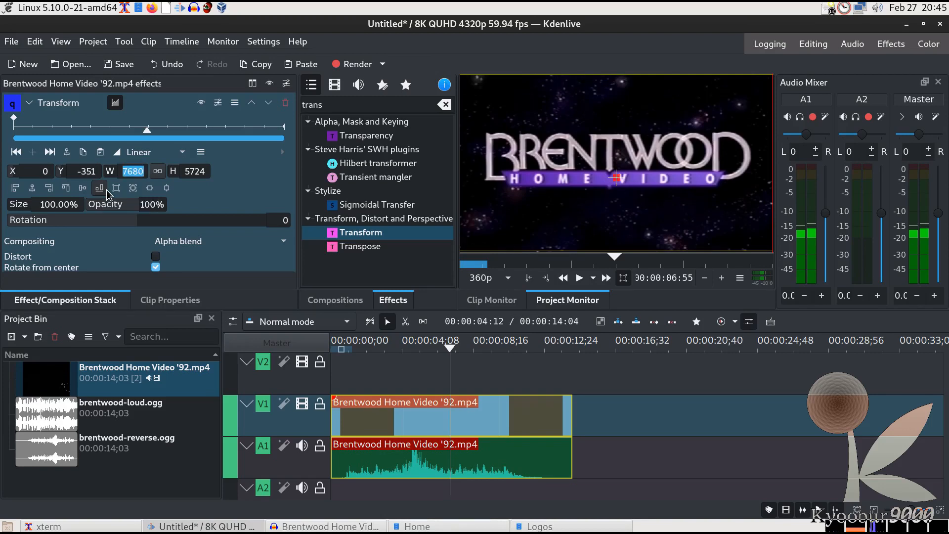
Step: Try the deprecated Blur effect on the V1 clip and delete it from the effect stack
double_click(326, 105)
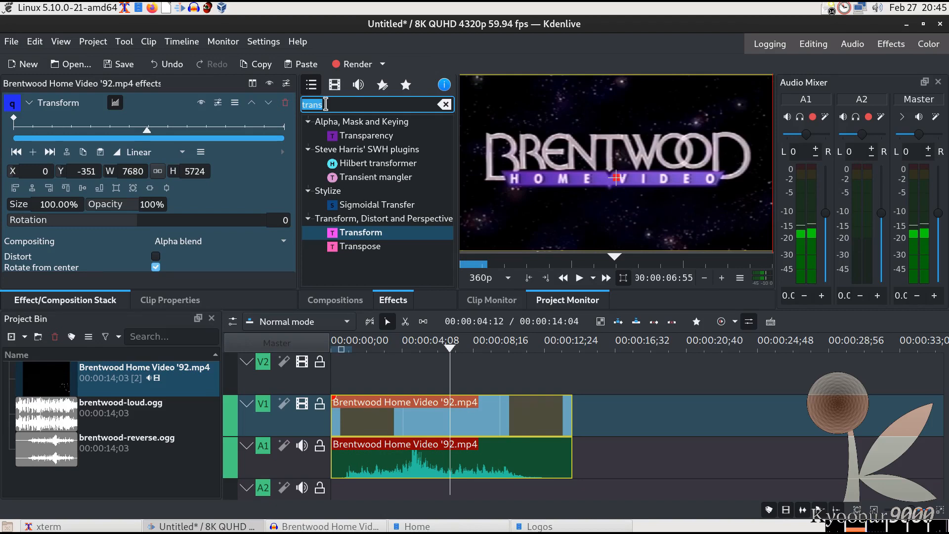
text(blur)
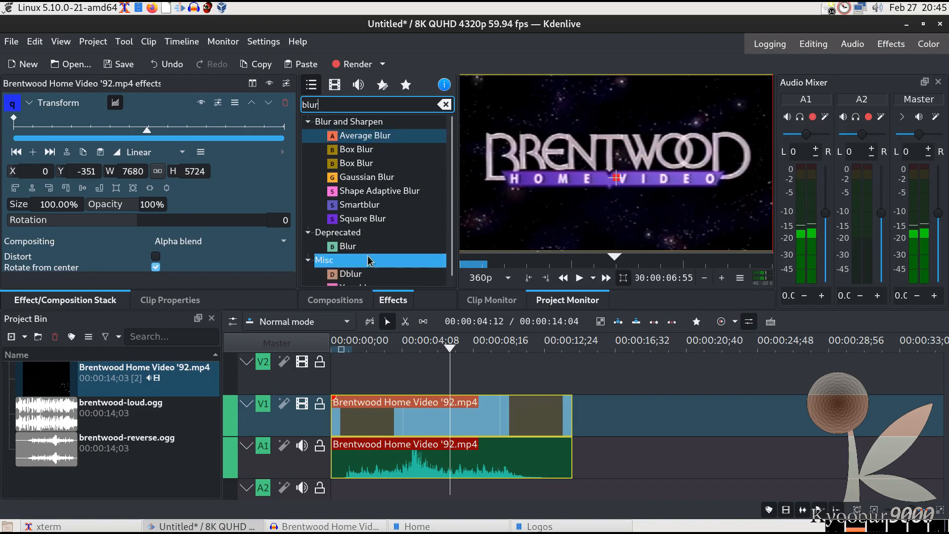
drag(365, 247, 477, 418)
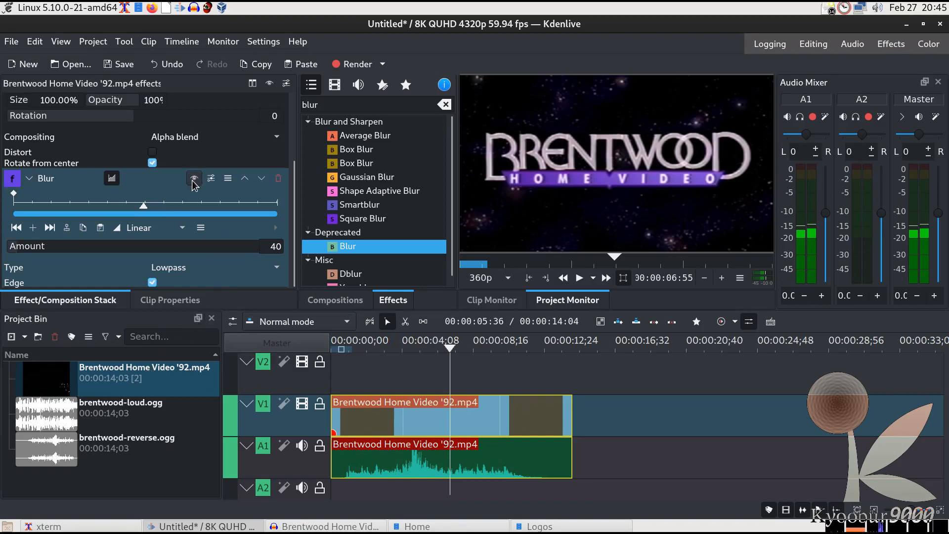
click(278, 179)
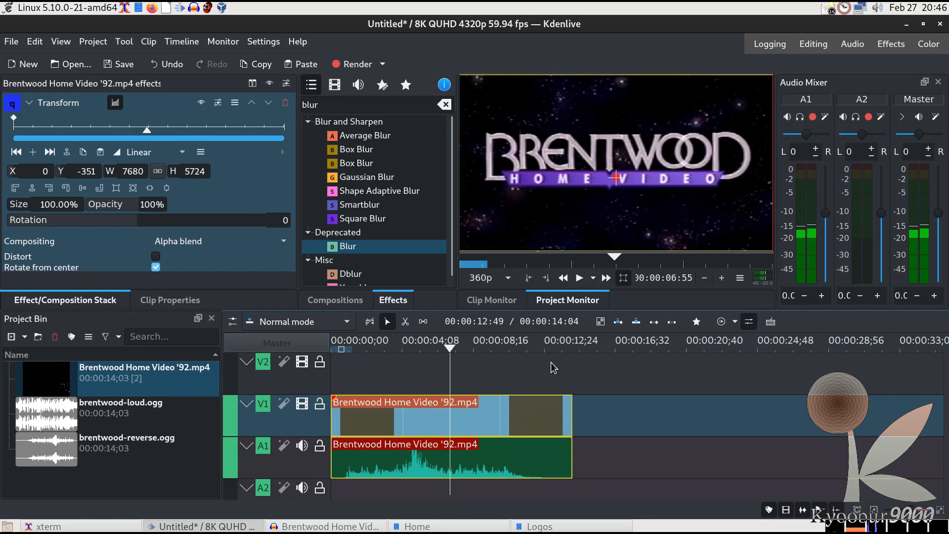
Step: Play the timeline from the start to review the transformed clip
click(448, 350)
drag(448, 350, 319, 358)
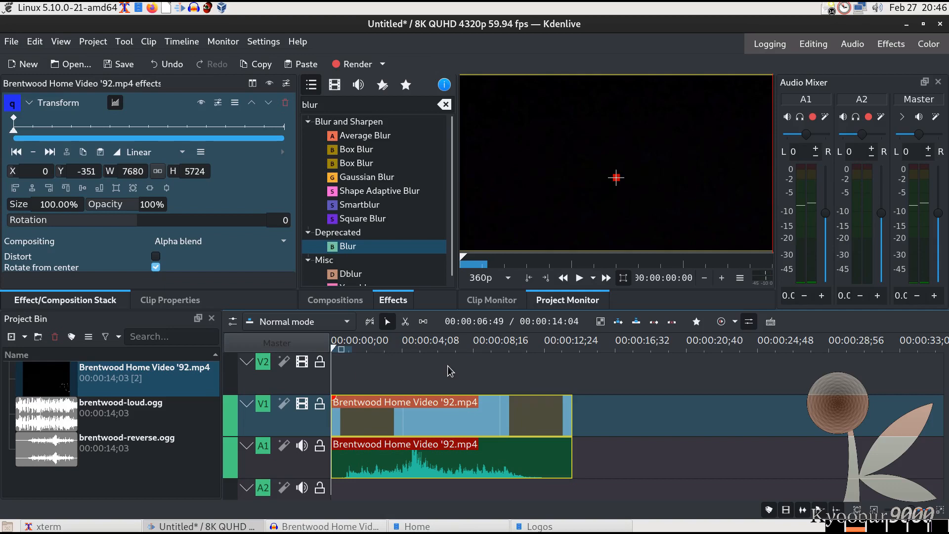
click(580, 279)
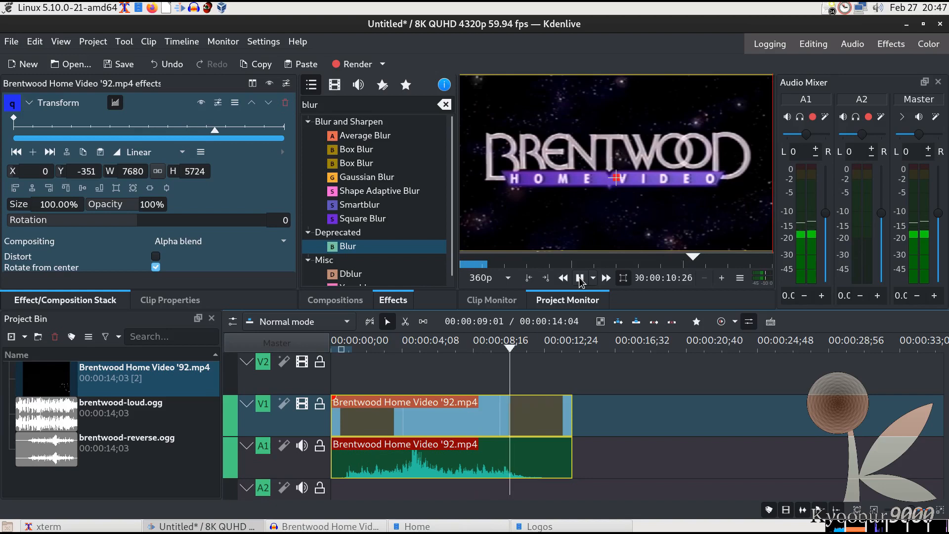
click(579, 278)
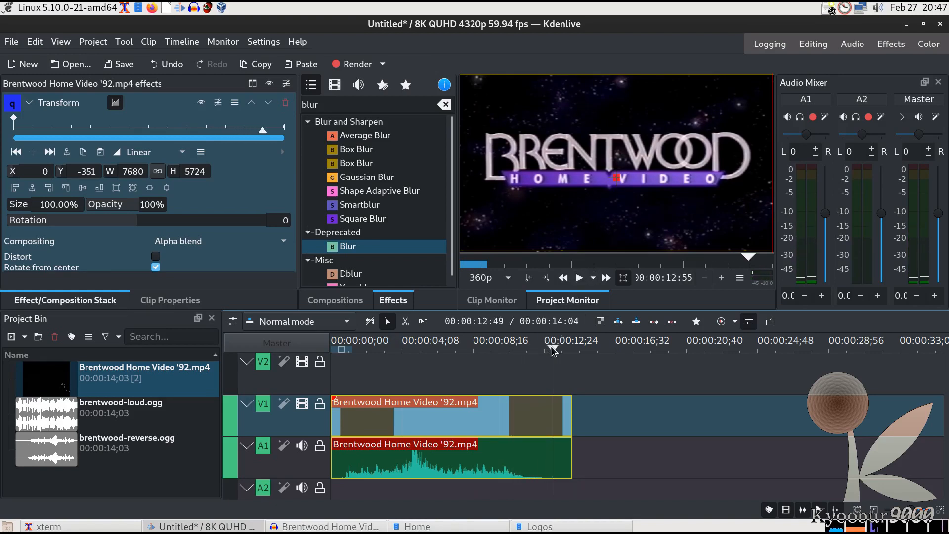
Step: Cut the Brentwood clip at 00:00:05:37, where the logo has settled
drag(552, 350, 386, 349)
drag(395, 346, 403, 344)
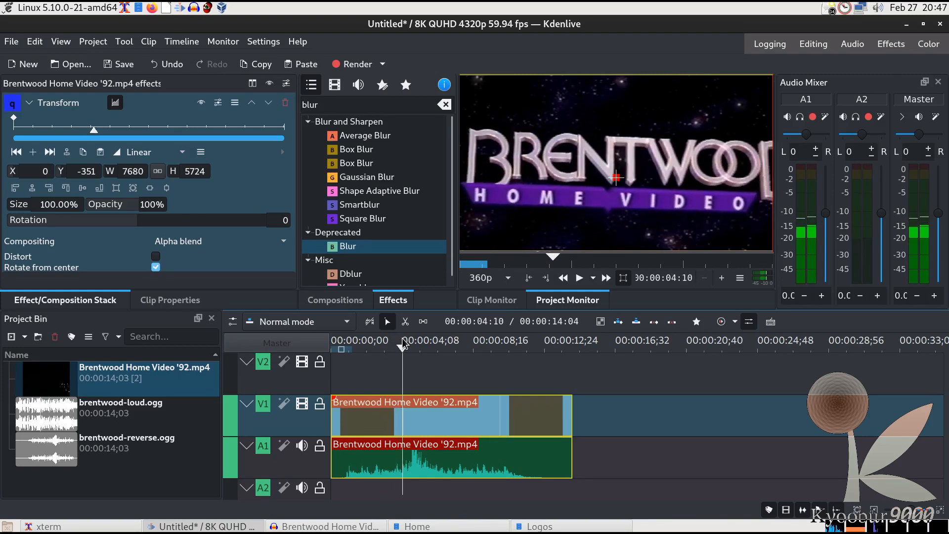
drag(402, 345, 406, 345)
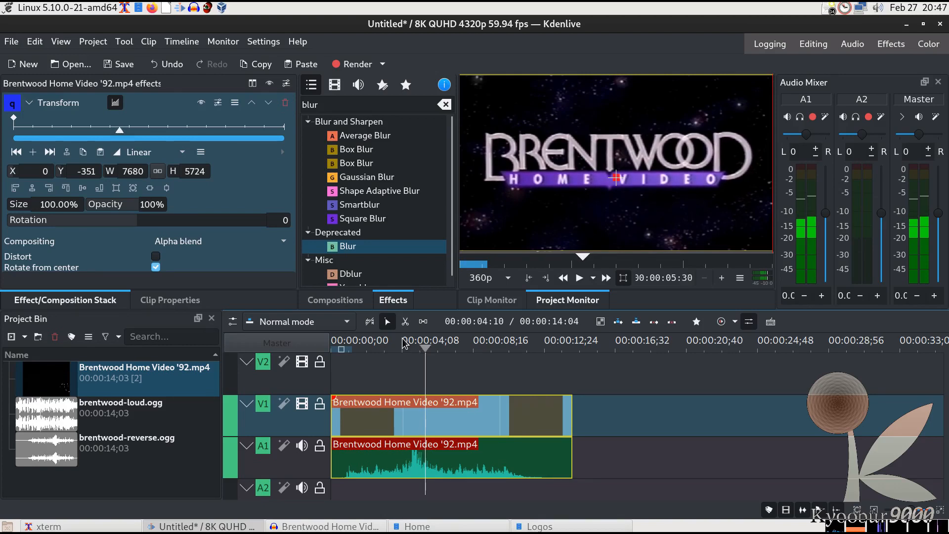
key(Left)
key(Left)
key(Left)
key(Left)
key(Left)
key(Left)
key(Left)
key(Left)
key(Left)
key(Right)
key(Right)
key(Right)
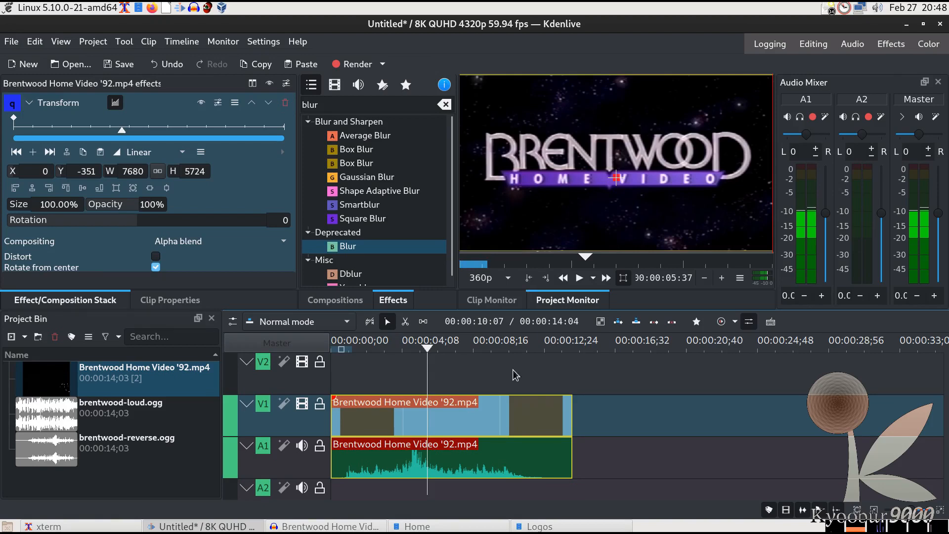
right_click(428, 420)
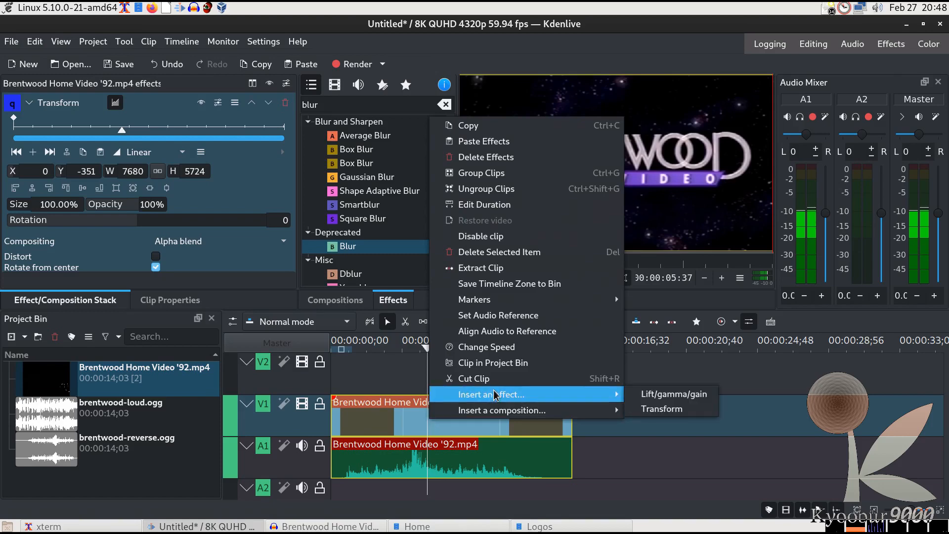
click(509, 379)
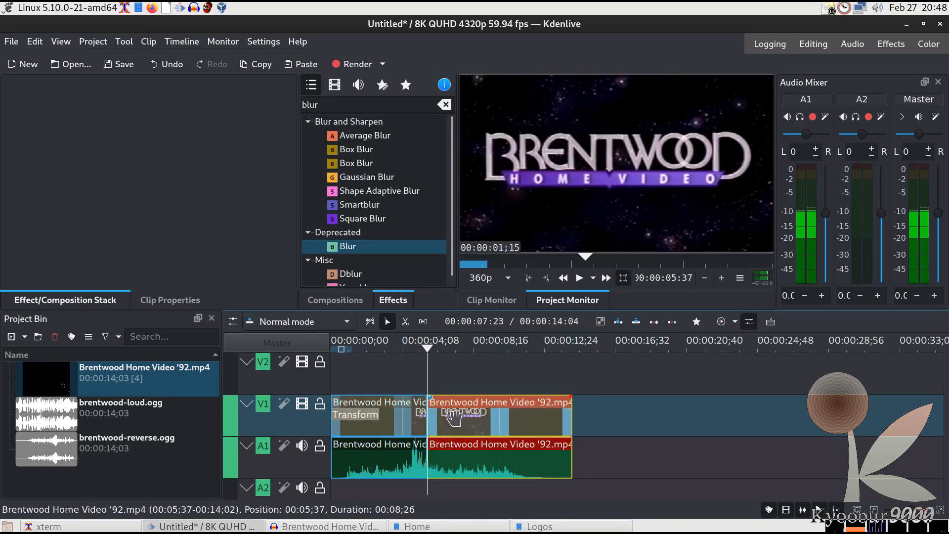
Step: Move the second part of the cut clip further along the timeline and place a copy of the first part directly after the original
drag(447, 419, 626, 421)
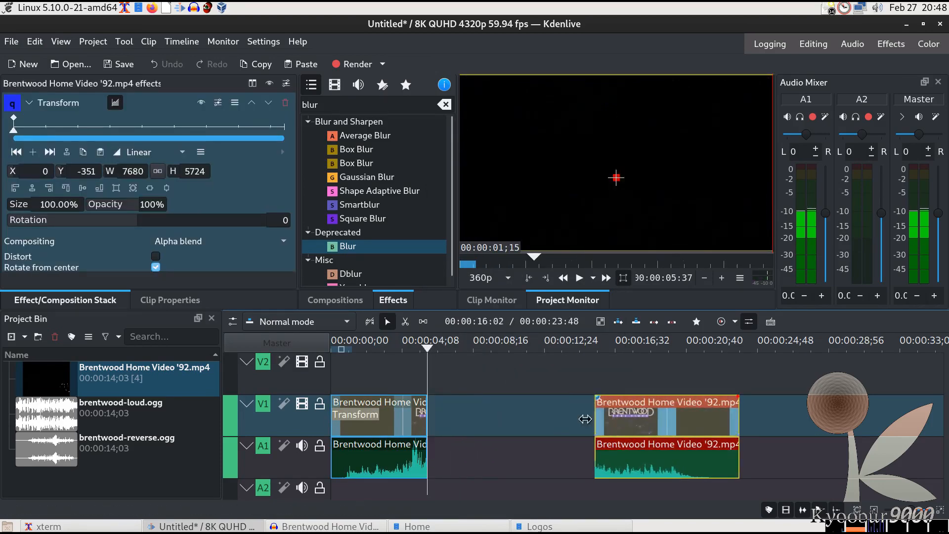
click(405, 423)
right_click(405, 423)
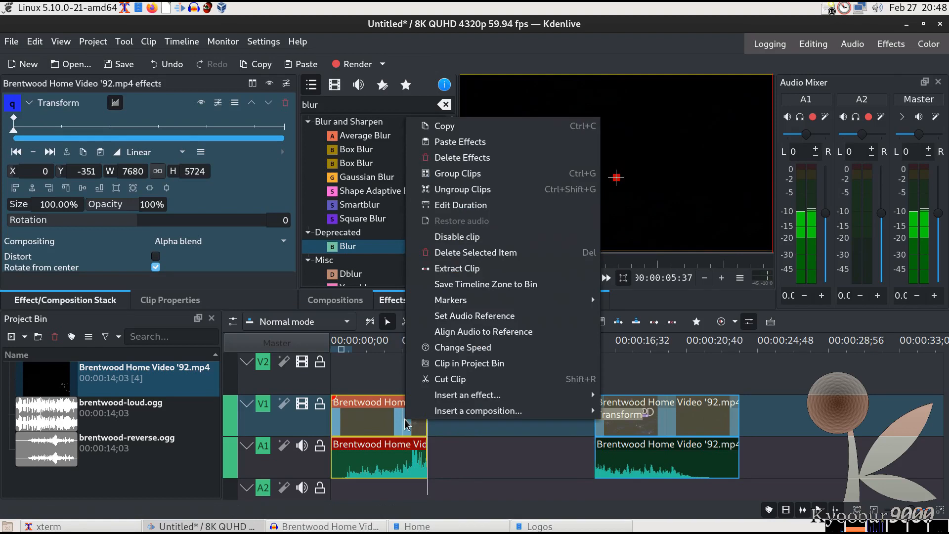
click(443, 126)
right_click(436, 419)
click(470, 299)
drag(488, 417, 481, 419)
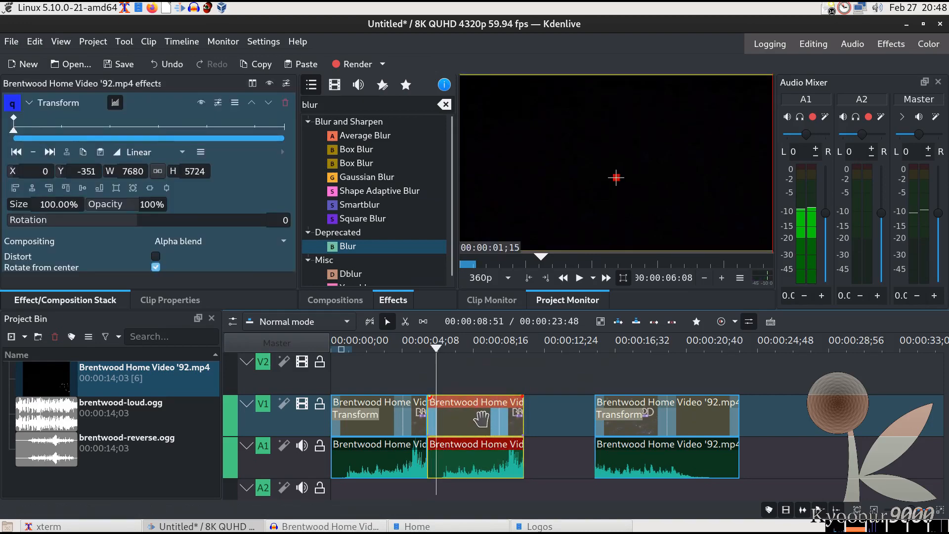
Step: Reverse the copied middle clip, keeping its speed at 100%
right_click(480, 418)
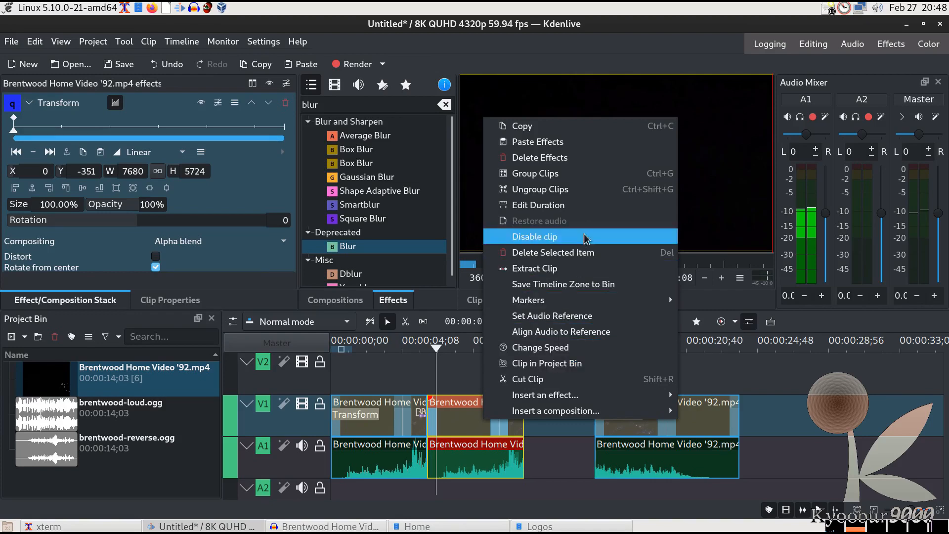
click(577, 348)
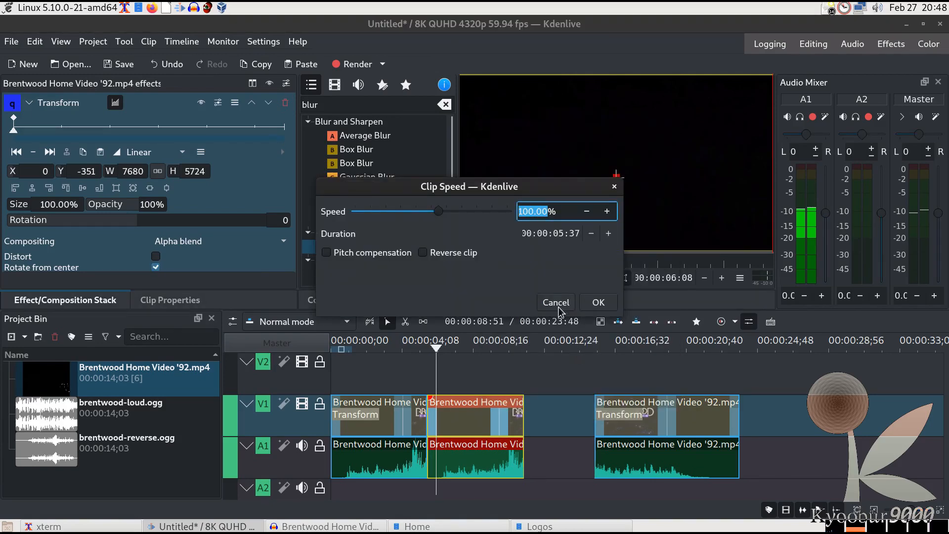
click(454, 253)
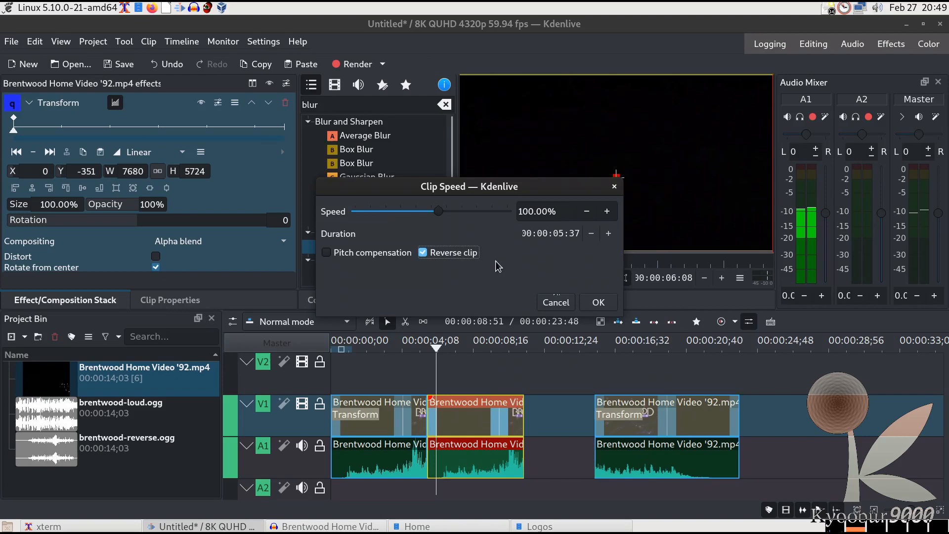
click(599, 303)
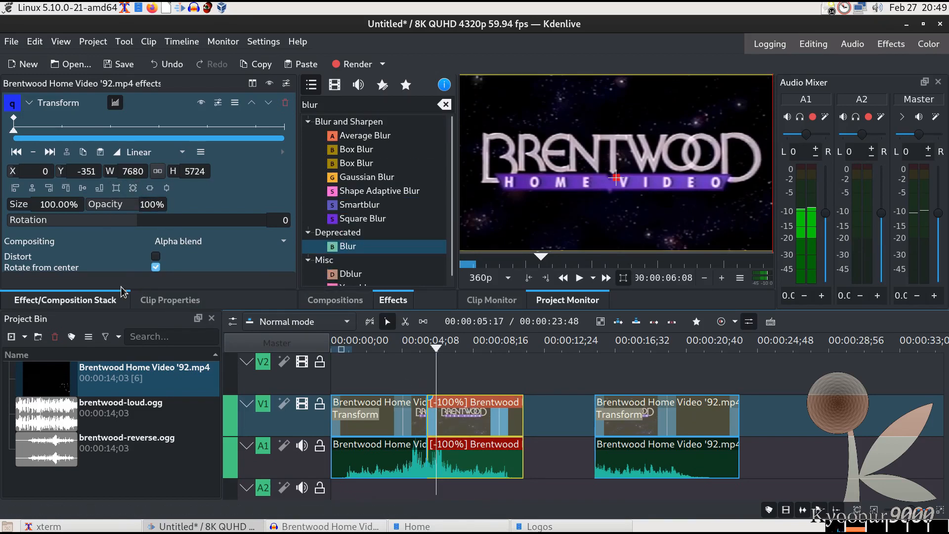
Step: Add the Mirror effect to the reversed clip and set its mirroring direction to Flip
double_click(335, 105)
text(mirr)
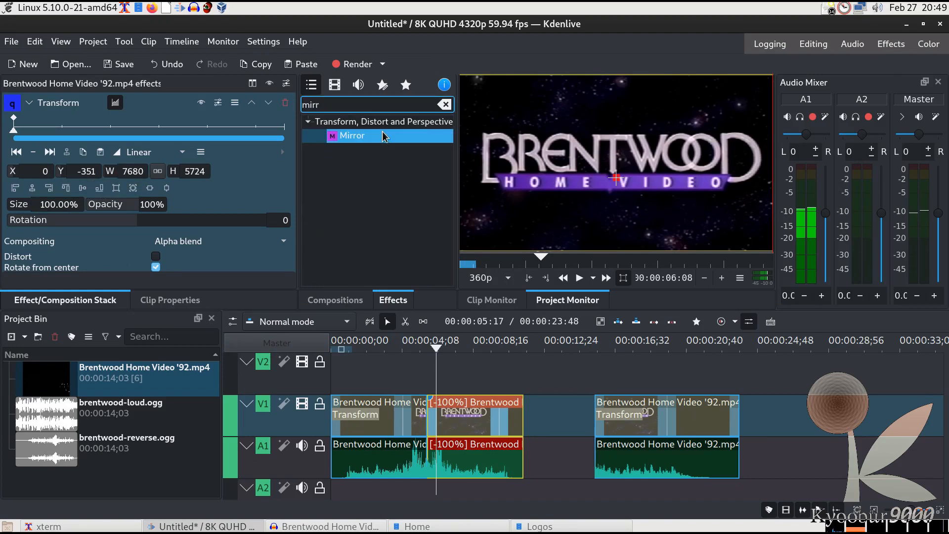
drag(352, 136, 479, 426)
click(206, 267)
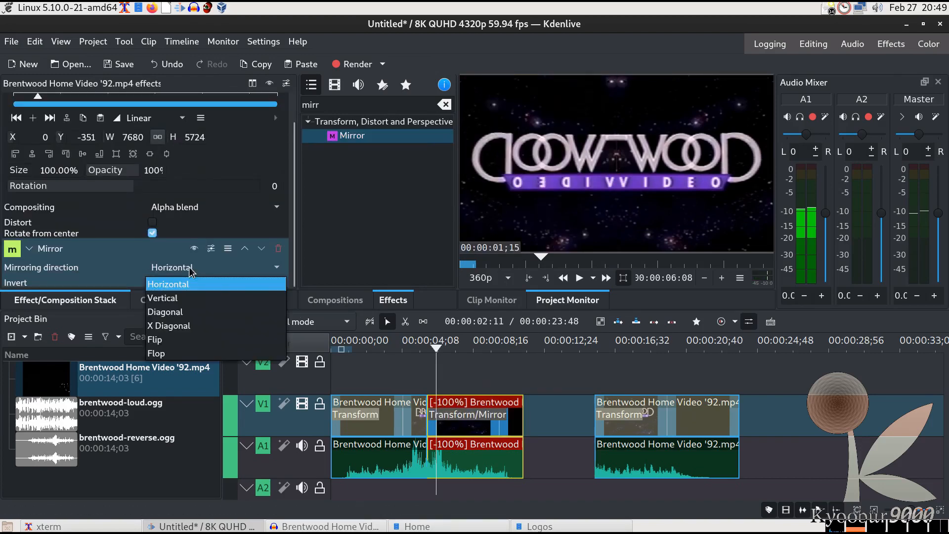
click(181, 336)
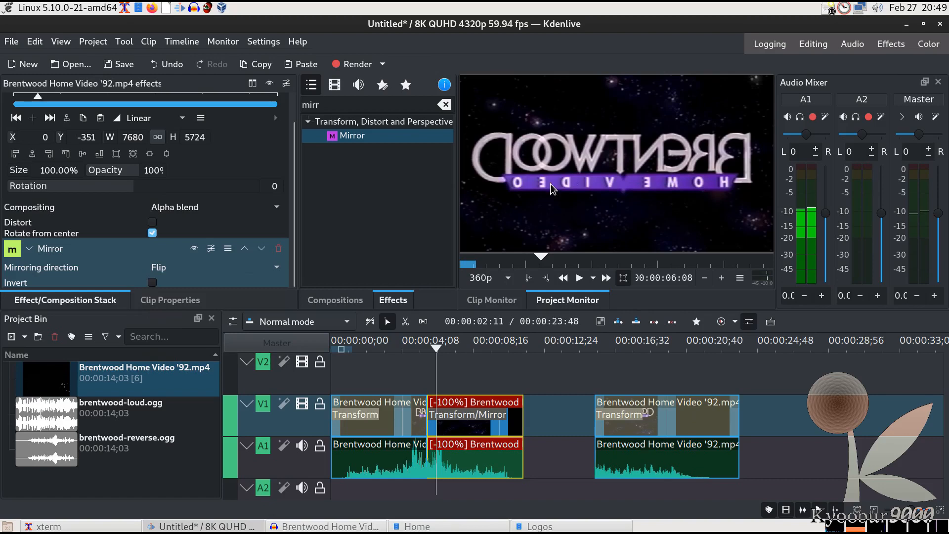
Step: Try the Flop mirroring direction on the reversed clip and set it back to Flip
click(222, 267)
click(203, 351)
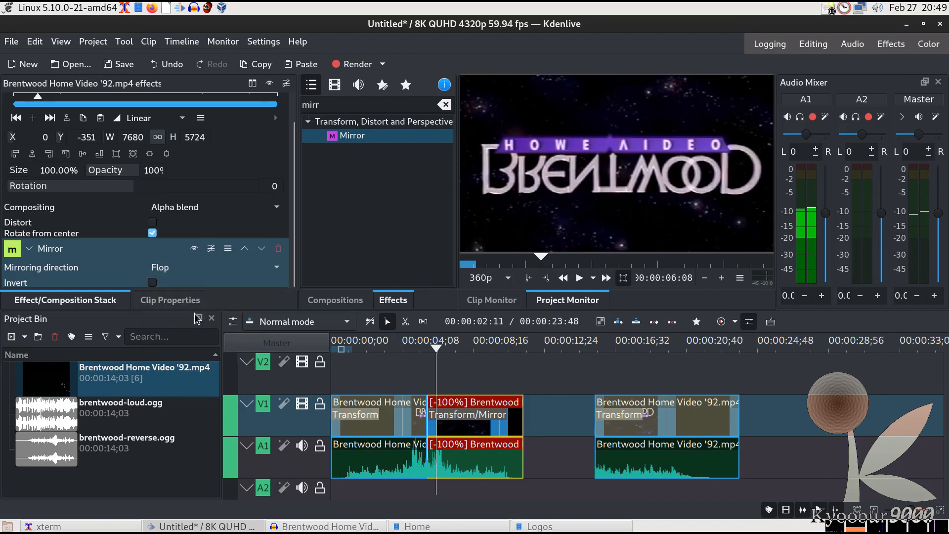
click(187, 267)
click(179, 337)
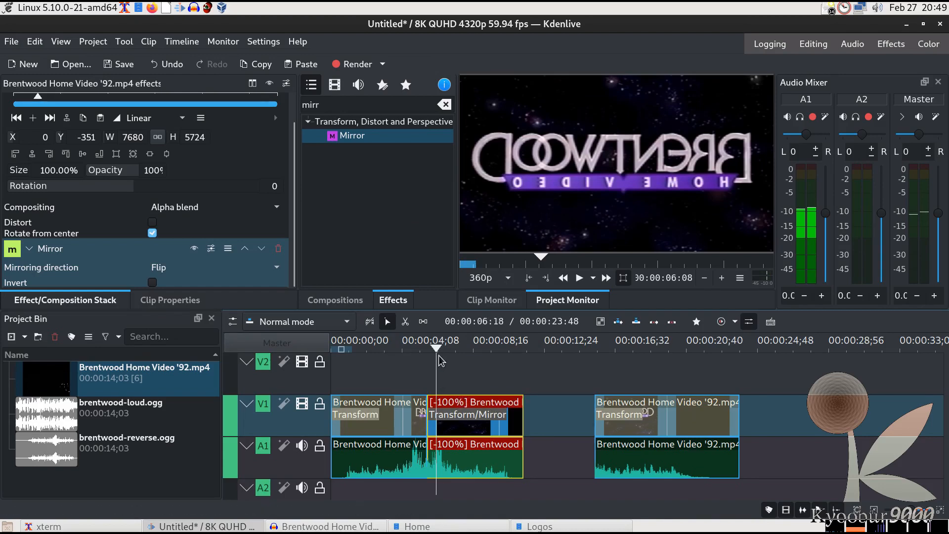
Step: Play the timeline from the start through the reversed clip, and replay the reversed section from just after the first clip
drag(435, 350, 267, 353)
click(581, 278)
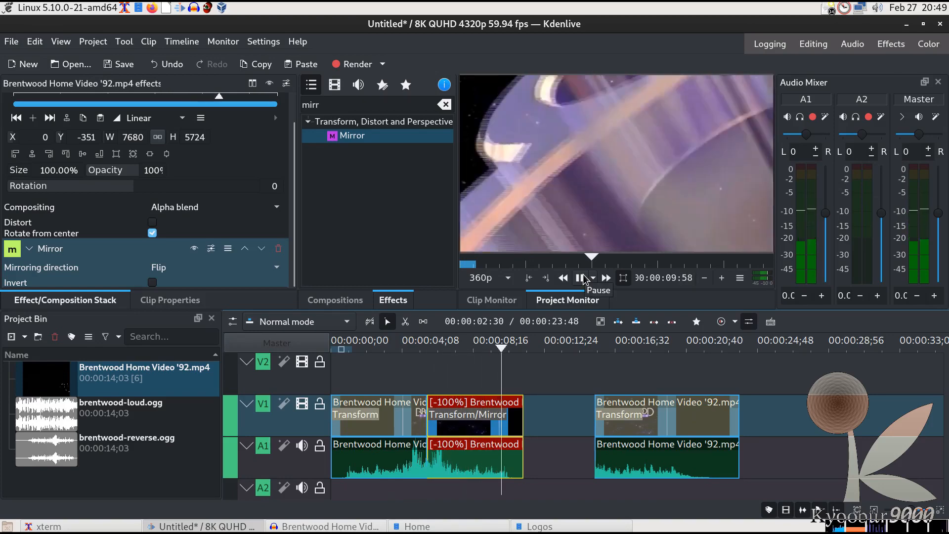
click(580, 277)
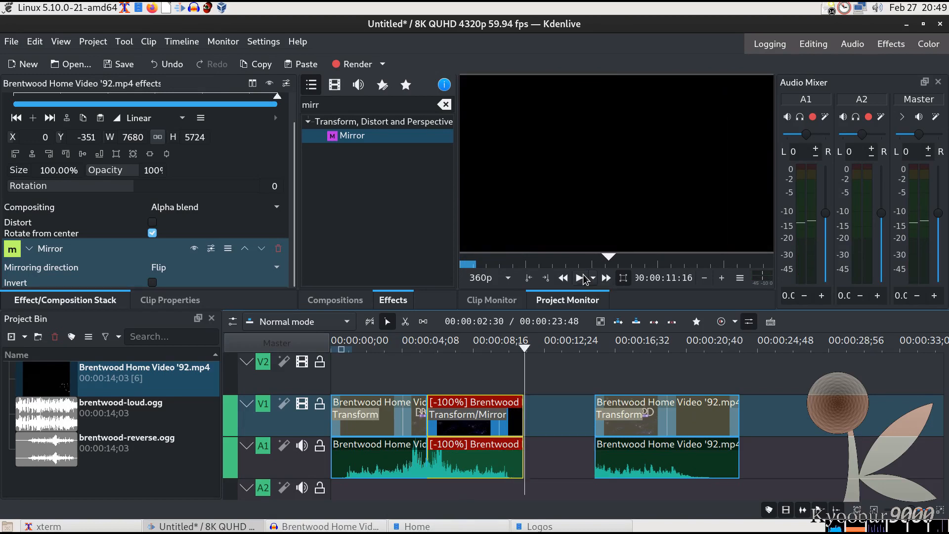
drag(387, 349, 480, 339)
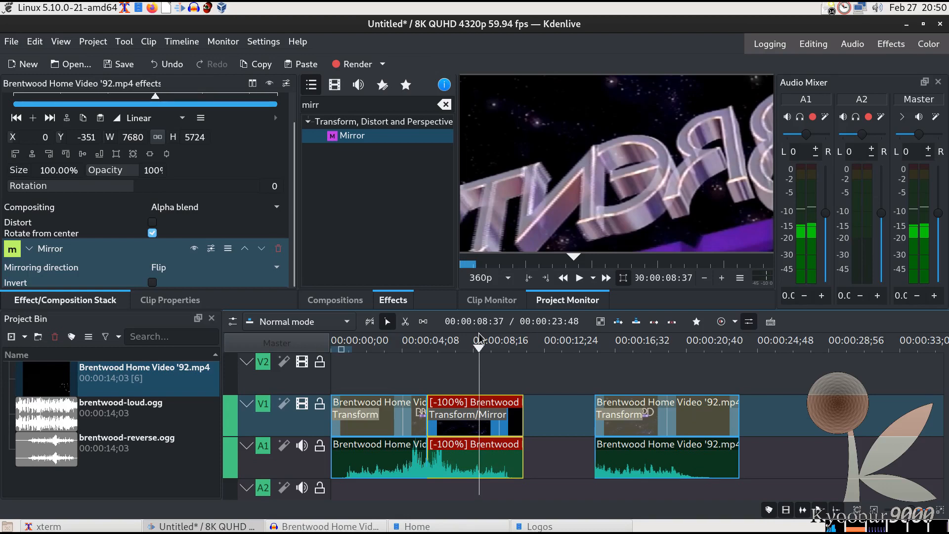
click(435, 348)
click(578, 279)
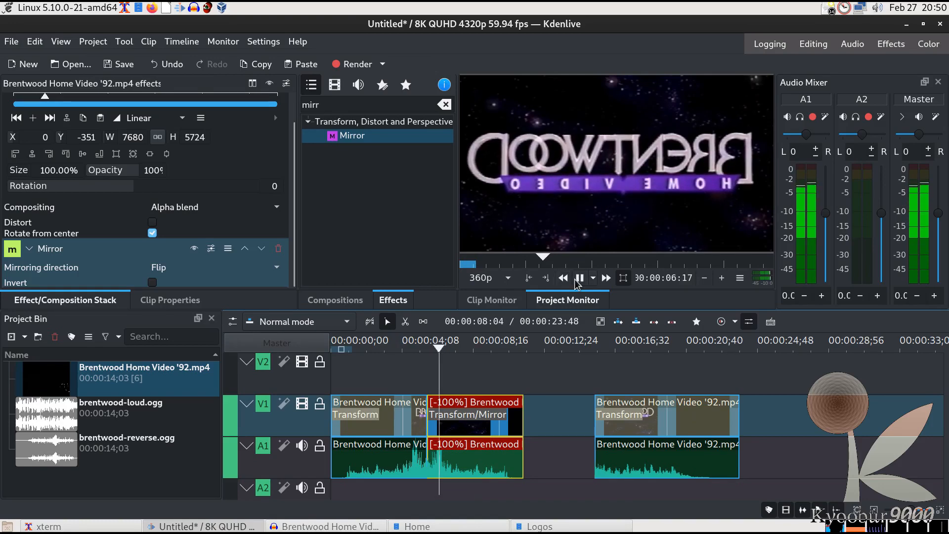
click(578, 279)
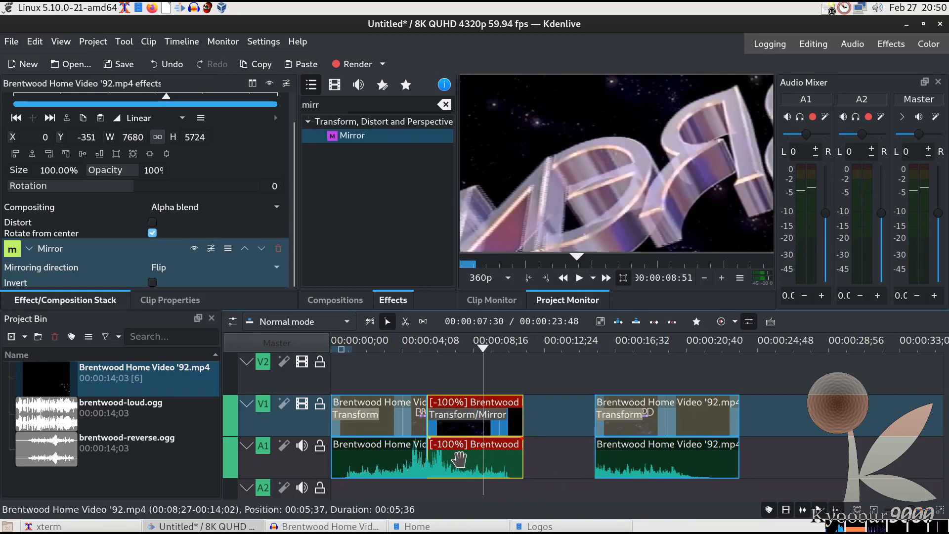
Step: Ungroup the reversed clip's video and audio, and delete only its audio part from track A1
click(481, 460)
right_click(483, 462)
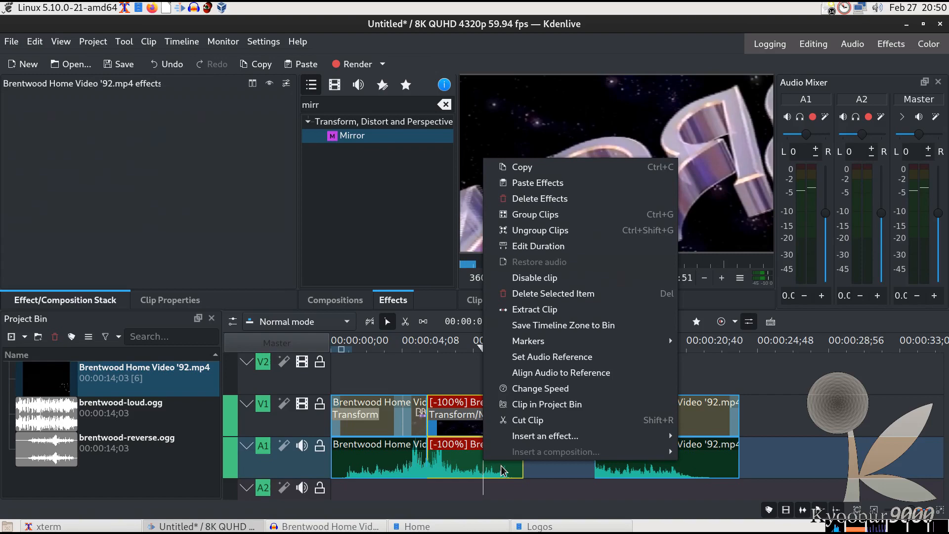
click(501, 469)
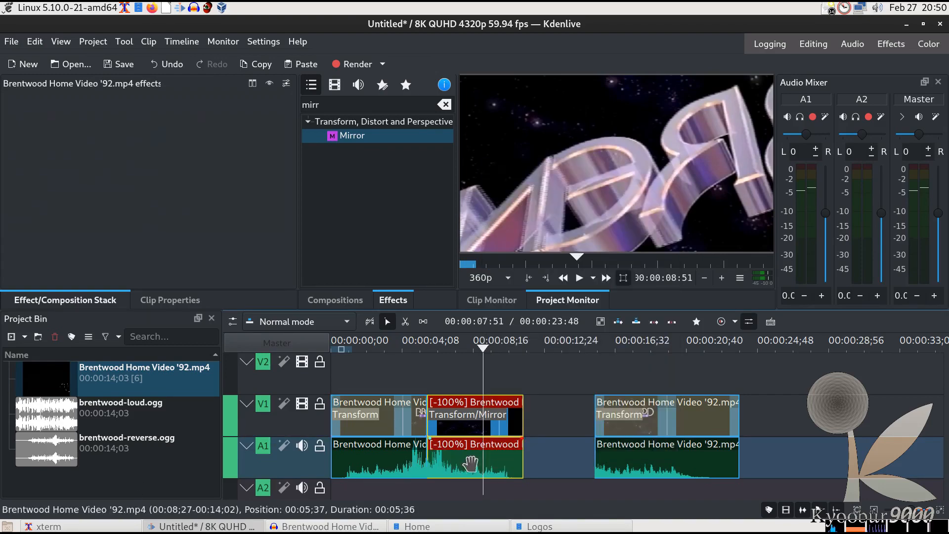
right_click(479, 462)
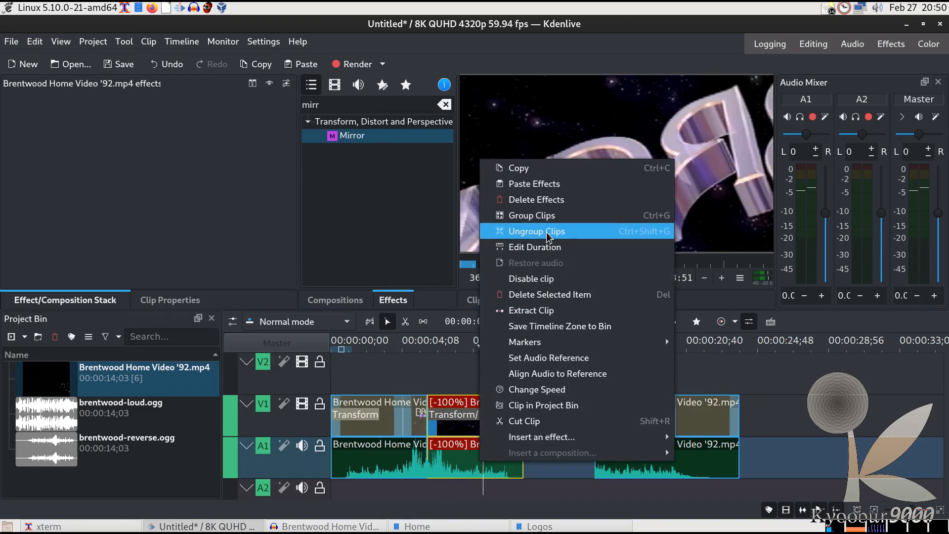
click(457, 426)
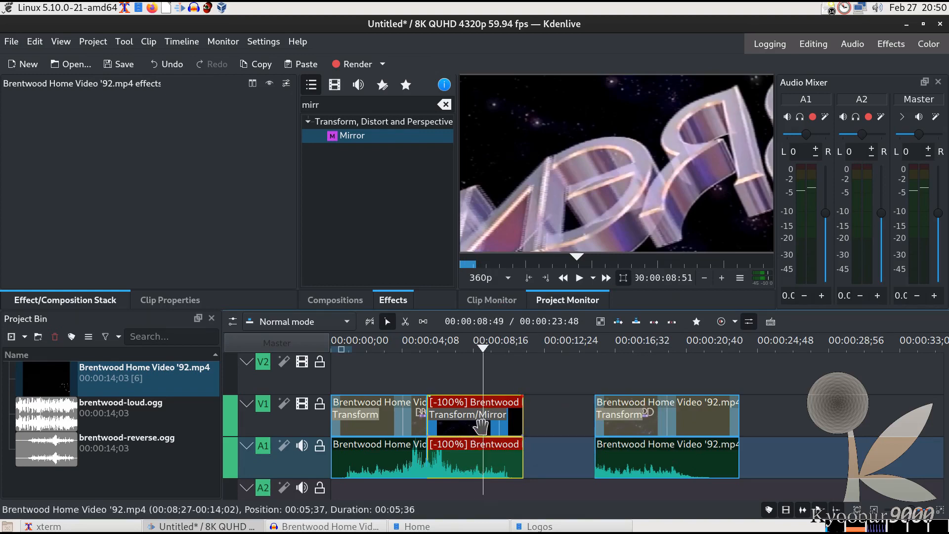
right_click(484, 458)
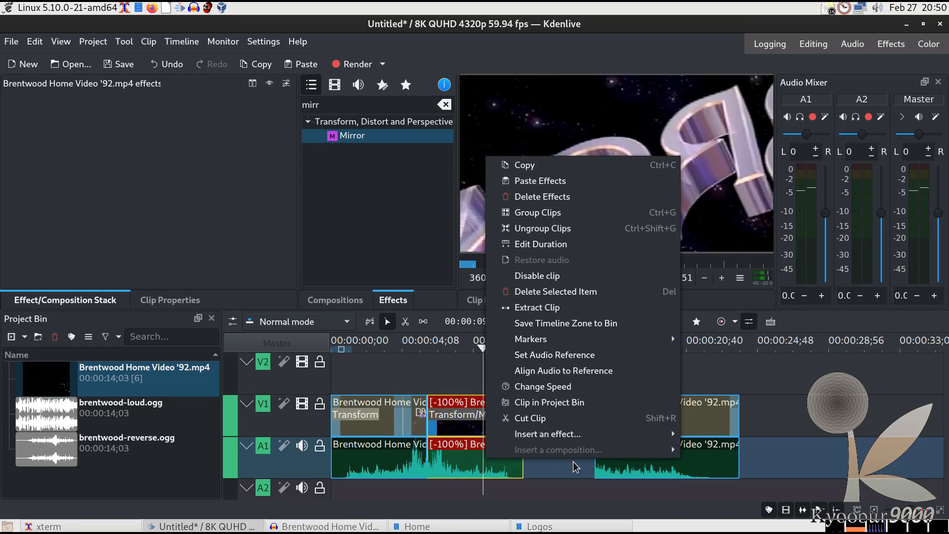
click(597, 230)
click(510, 444)
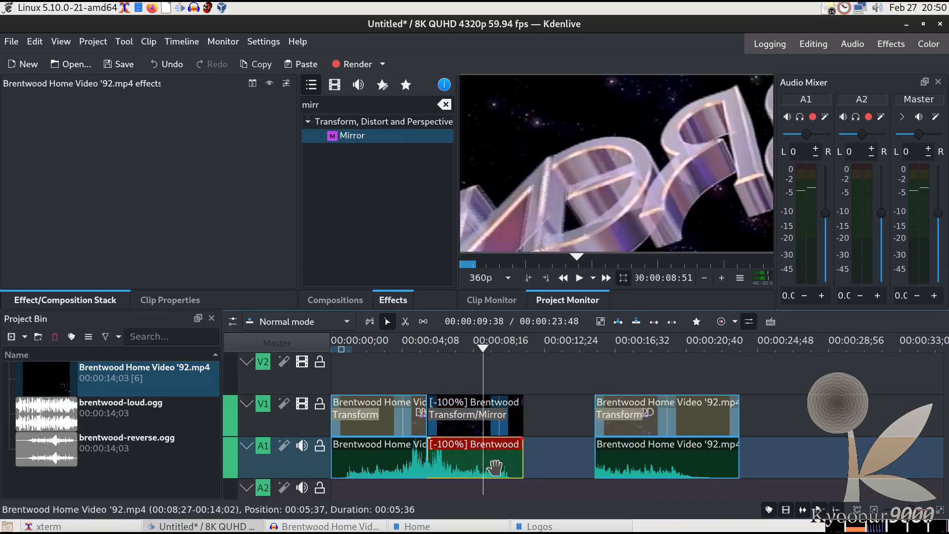
key(Delete)
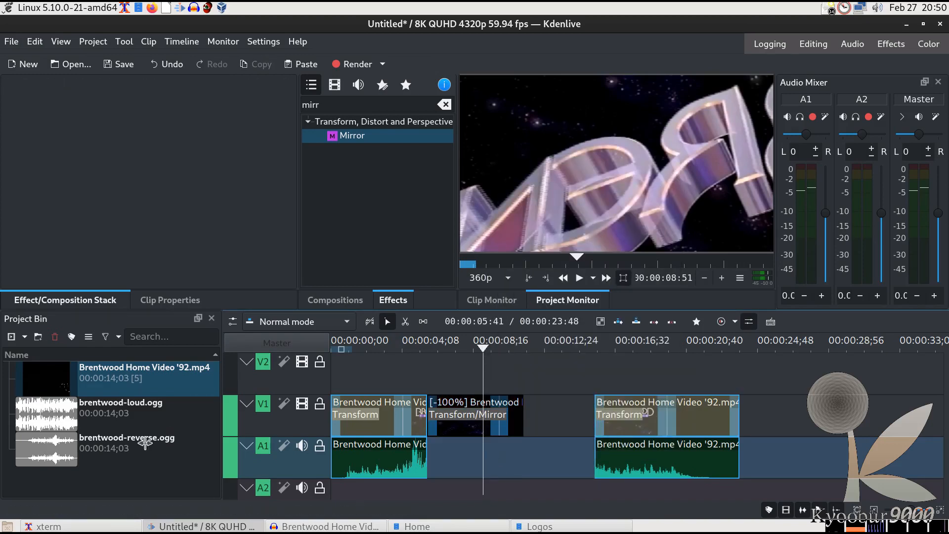
Step: Switch to Audacity, reverse the whole Brentwood Home Video '92 audio track and play it back
click(317, 527)
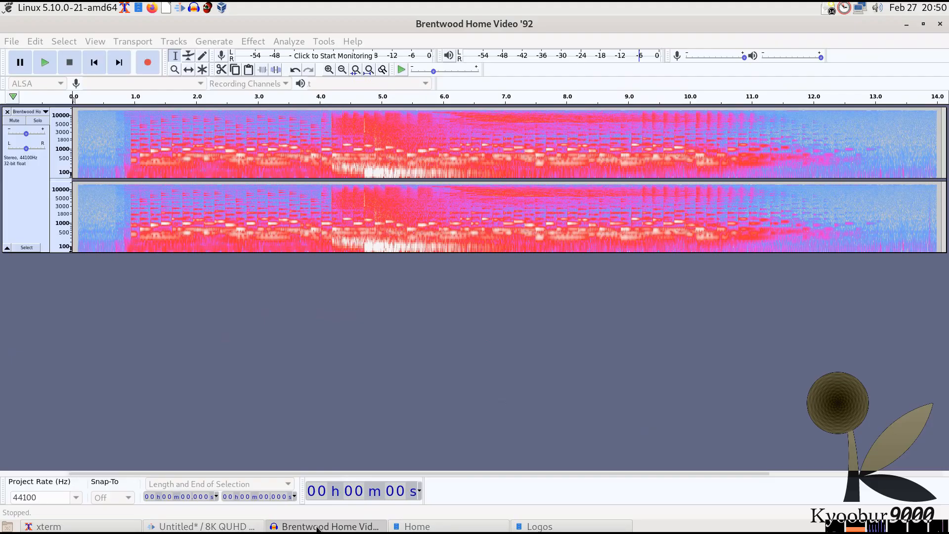
click(42, 187)
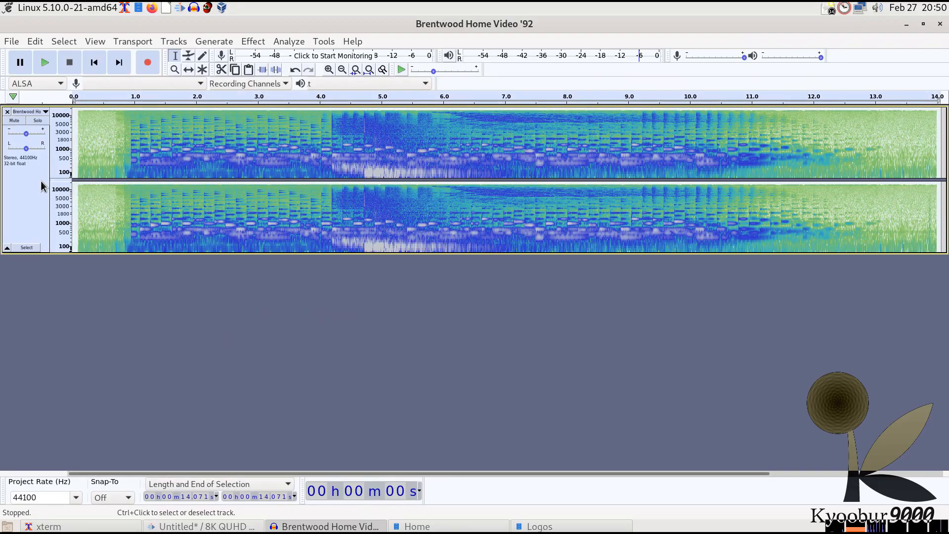
click(251, 42)
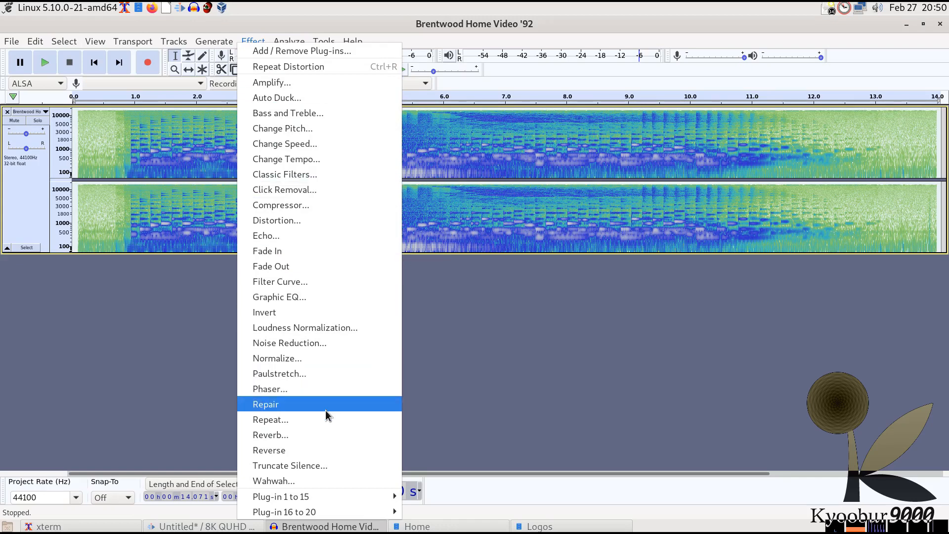
click(326, 450)
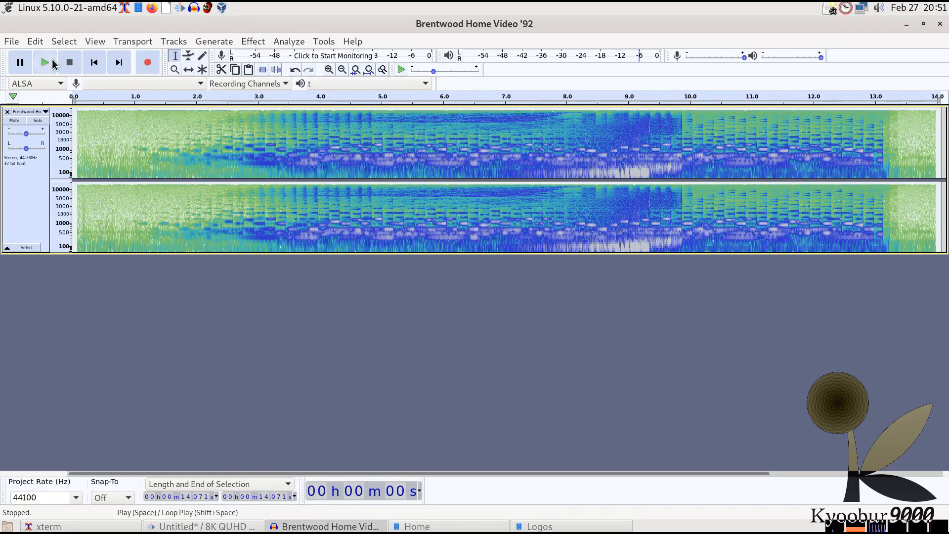
click(54, 60)
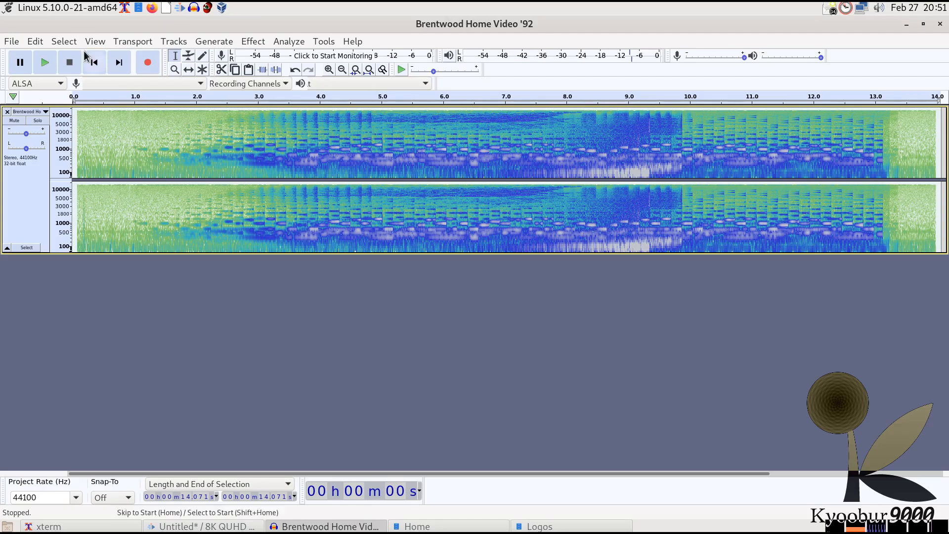
Step: Undo the reversal of the audio track and switch back to Kdenlive
click(38, 48)
click(47, 54)
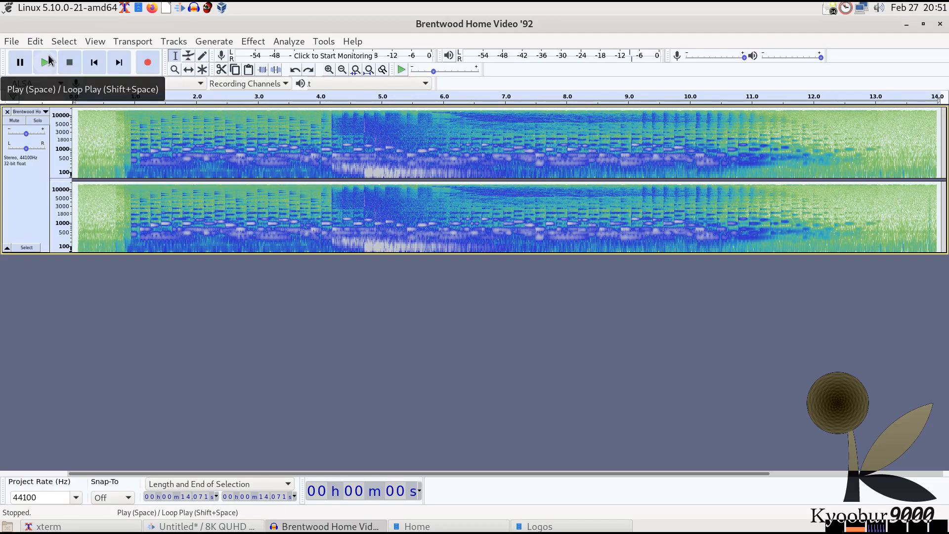
click(241, 527)
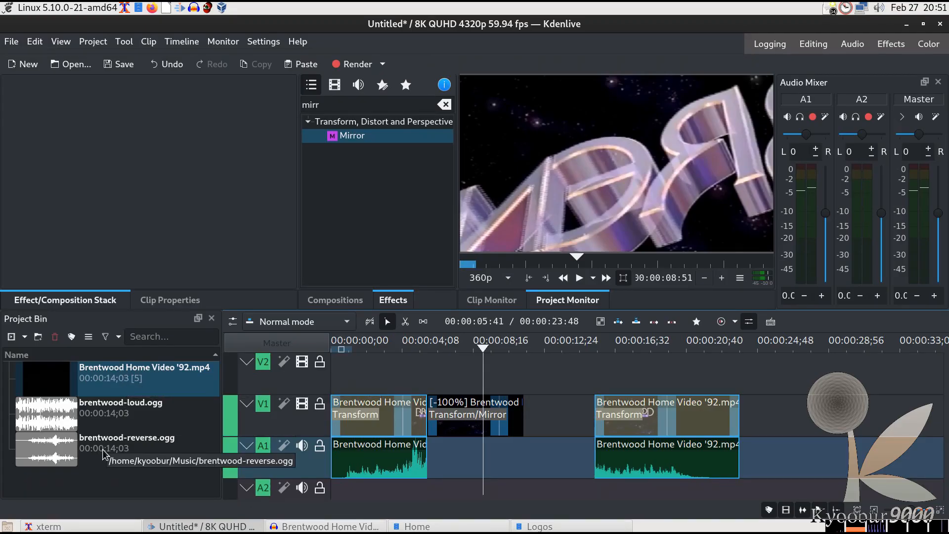
Step: Place brentwood-reverse.ogg on track A1 beneath the reversed clip, trimming its beginning so its final part matches the clip's length
click(85, 458)
drag(74, 455, 424, 479)
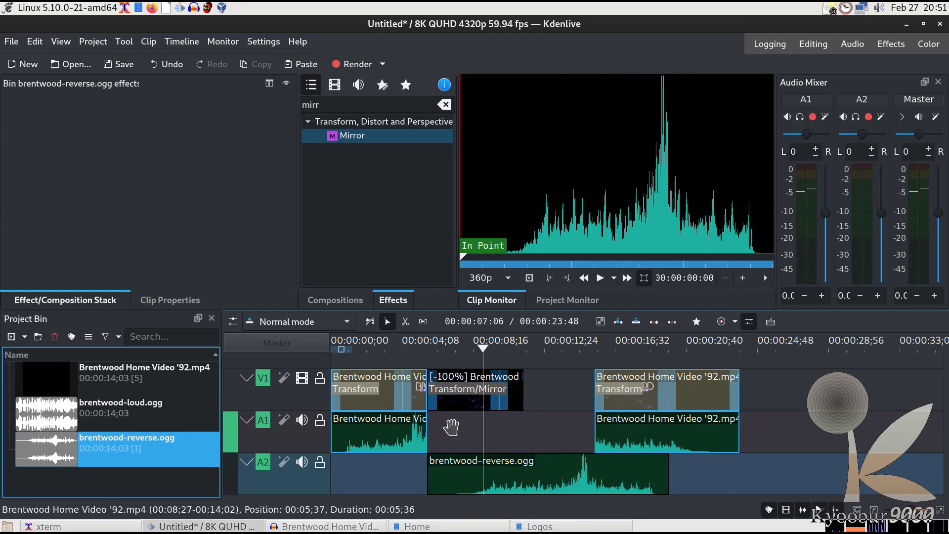
drag(428, 478, 427, 427)
Step: Play the timeline from the start through the reversed clip, and scrub across the junction of the first two clips
click(396, 355)
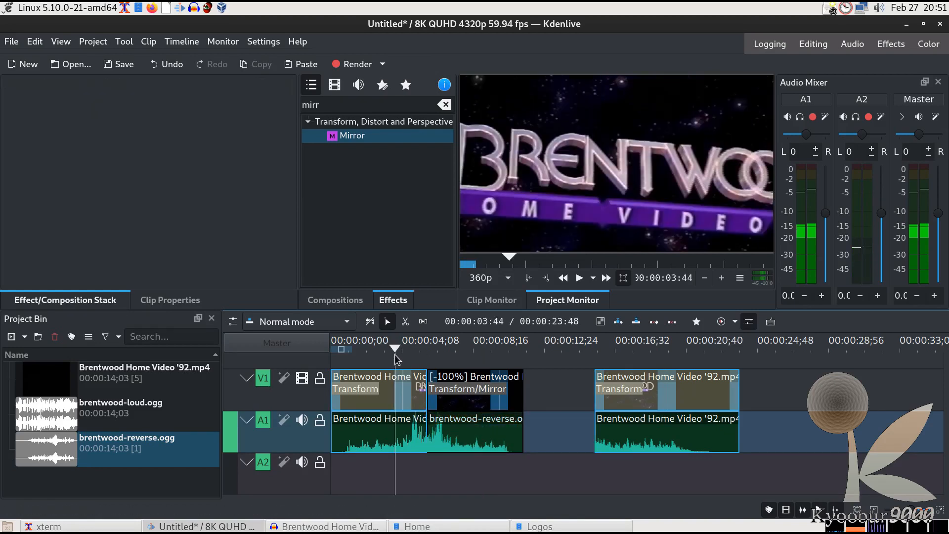
drag(396, 351, 303, 351)
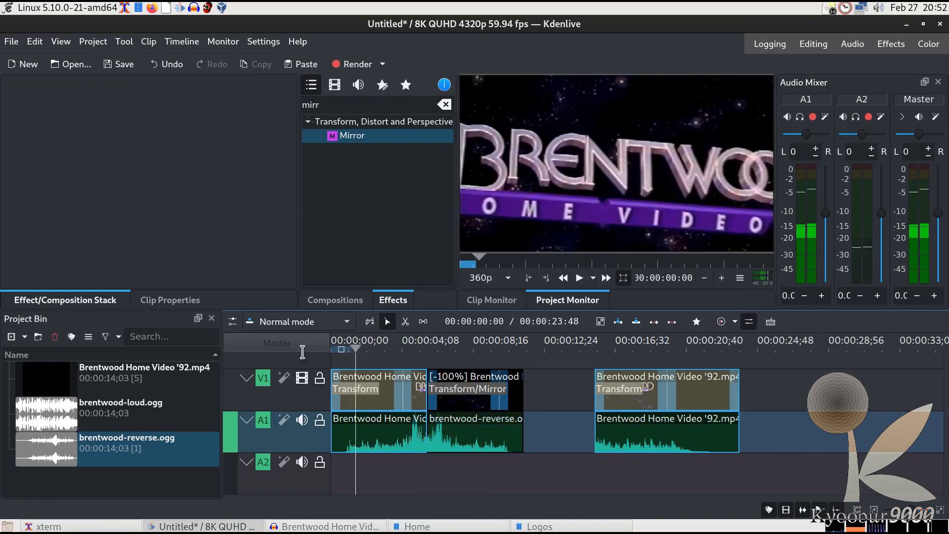
click(581, 278)
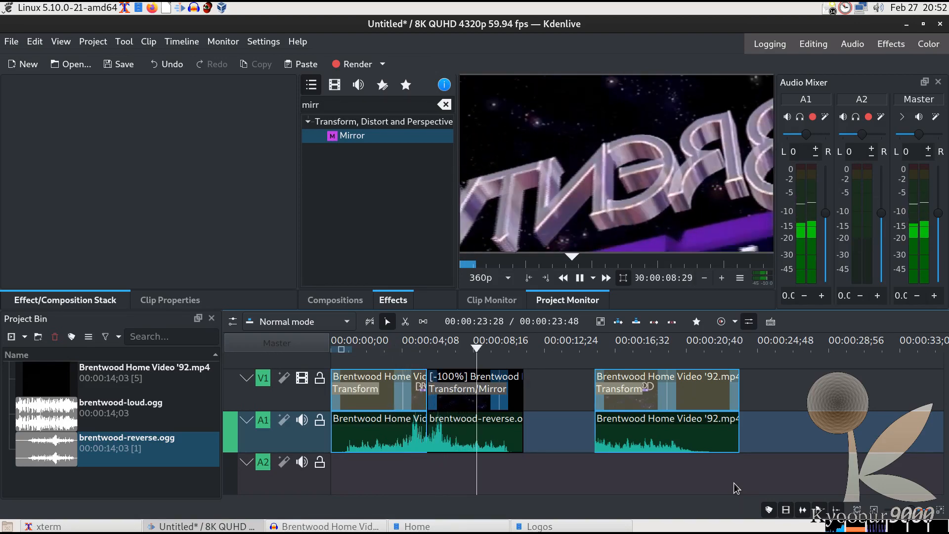
click(580, 278)
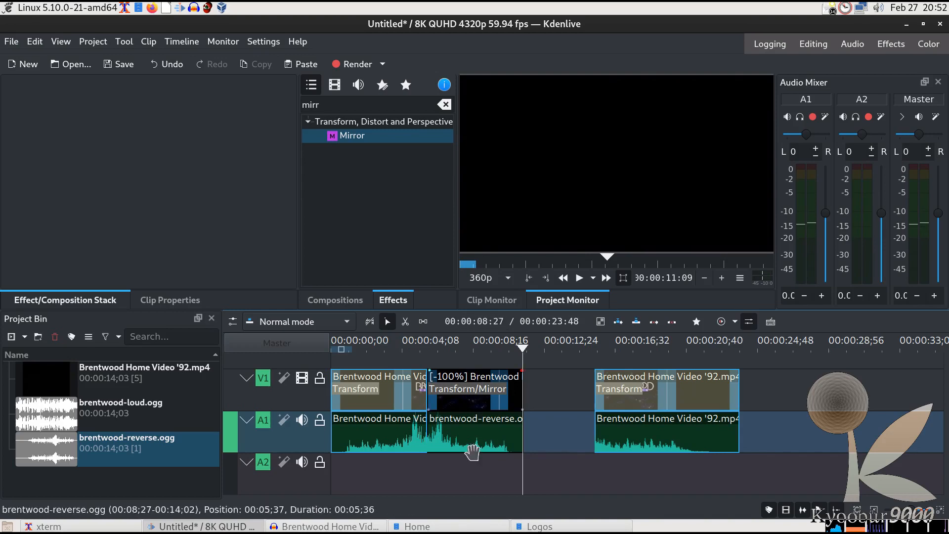
click(580, 468)
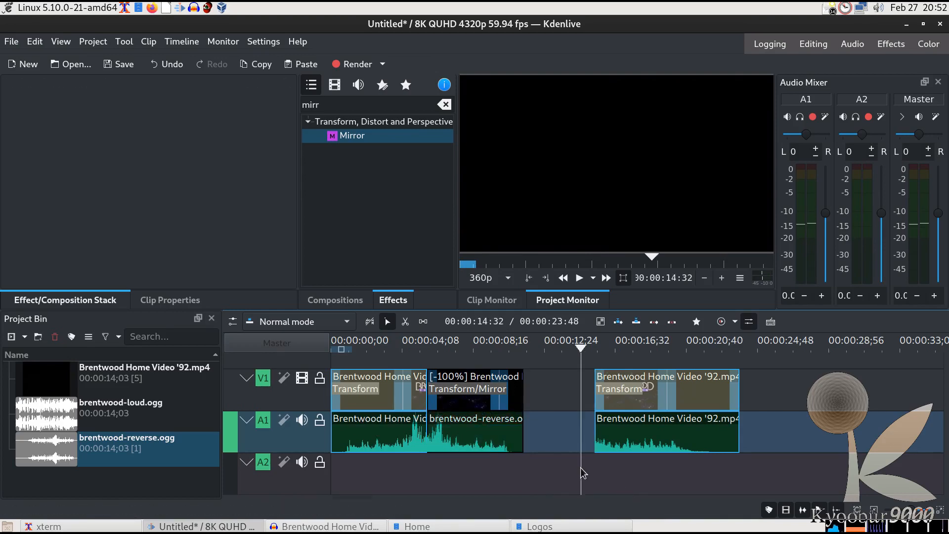
click(376, 383)
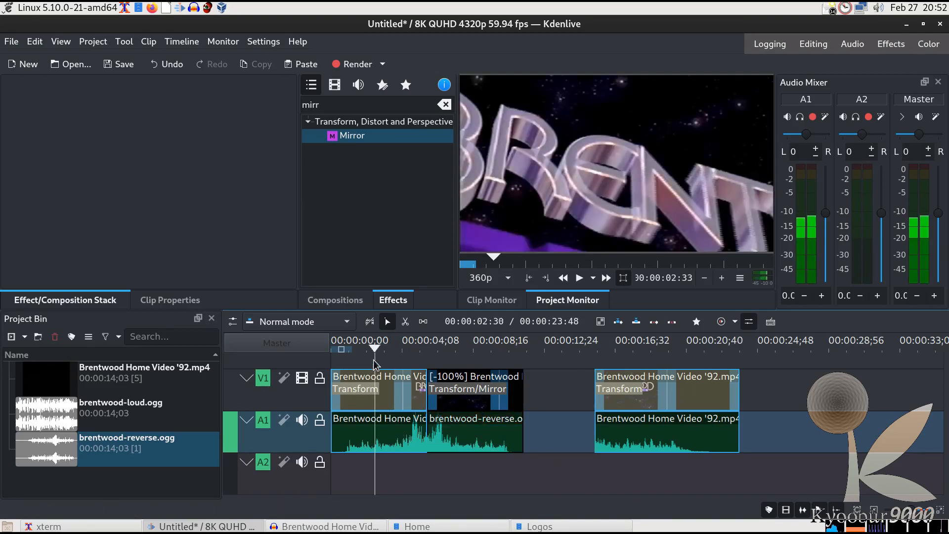
click(429, 348)
mouse_move(429, 348)
mouse_down()
mouse_move(417, 348)
mouse_move(439, 349)
mouse_up()
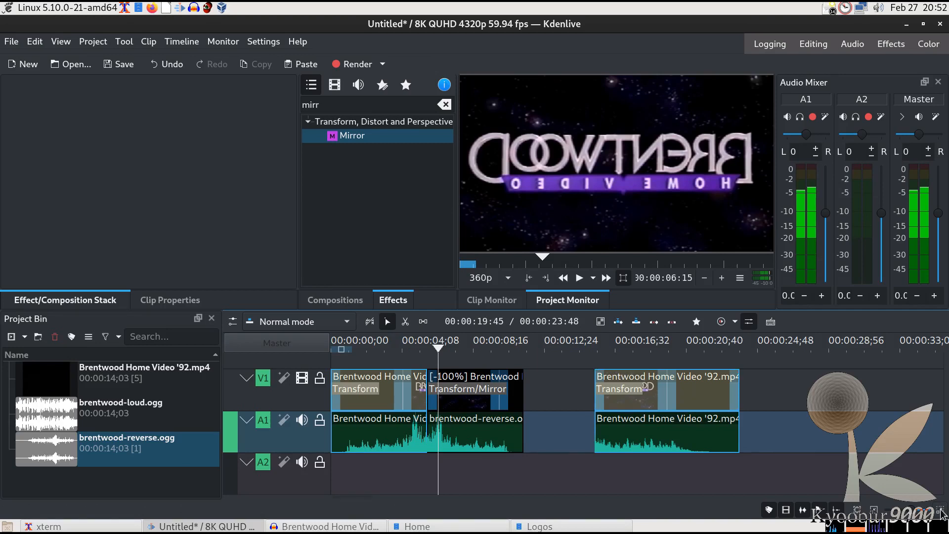
Step: Move the last Brentwood Home Video '92 clip with its audio directly against the end of the reversed clip
drag(682, 390, 657, 389)
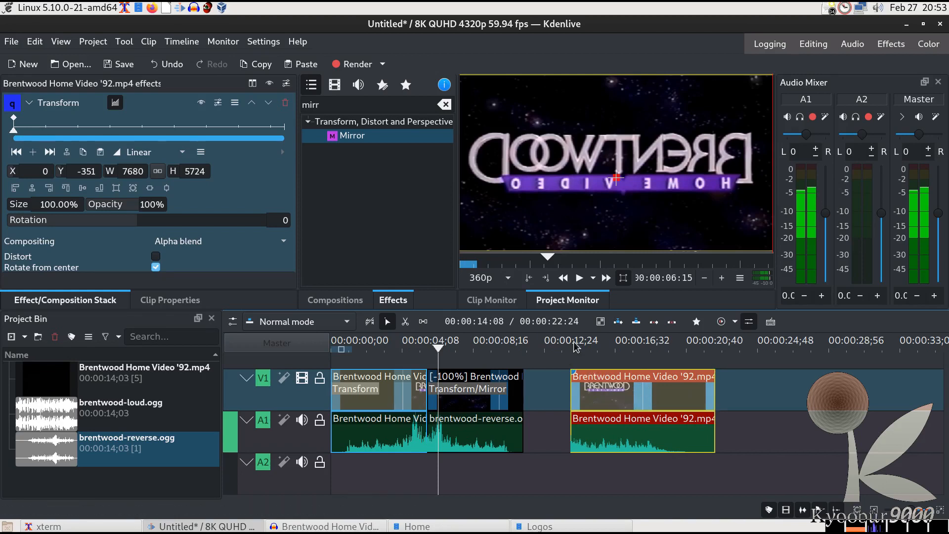
click(569, 389)
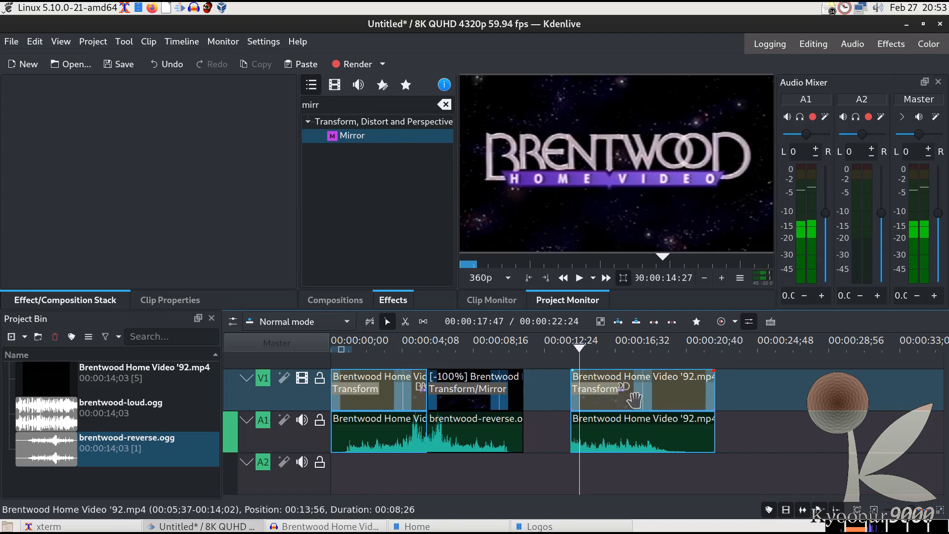
drag(641, 398, 628, 399)
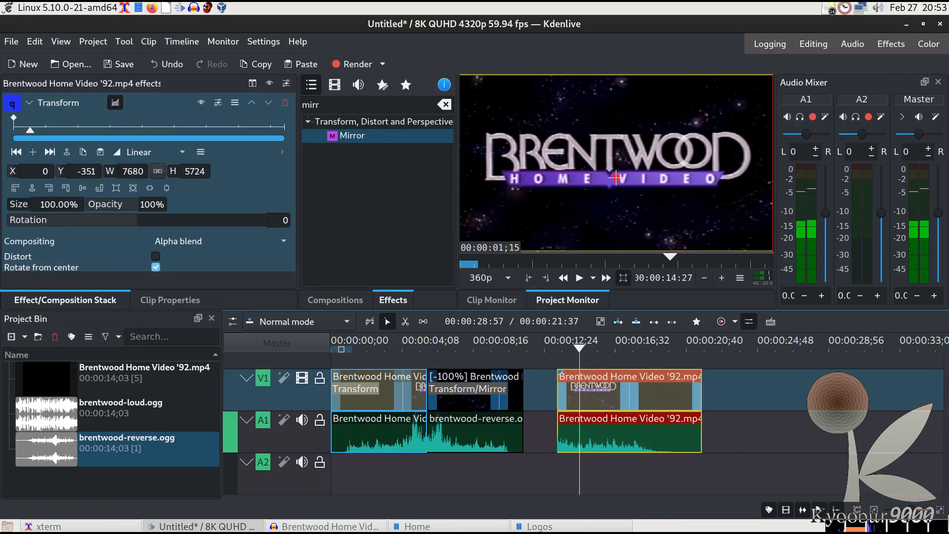
scroll(939, 517, up, 4)
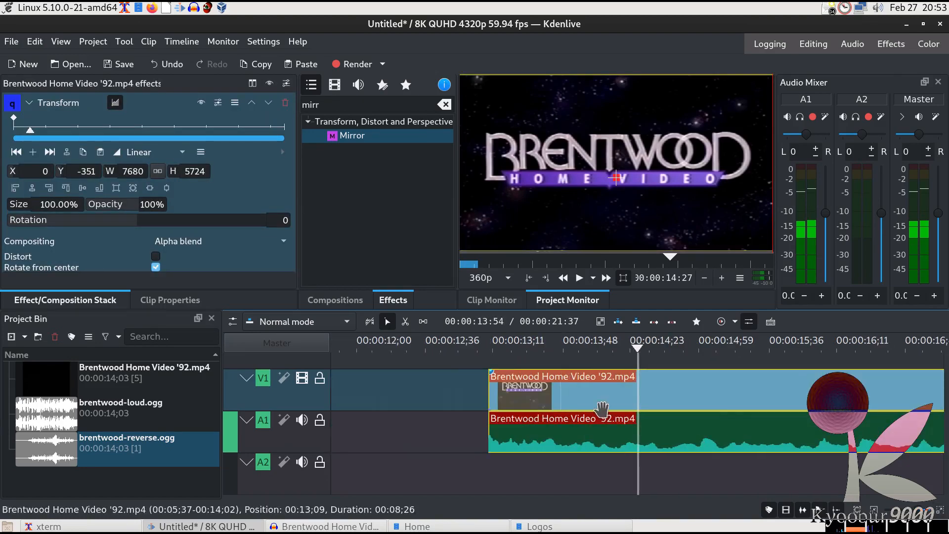
drag(637, 347, 368, 358)
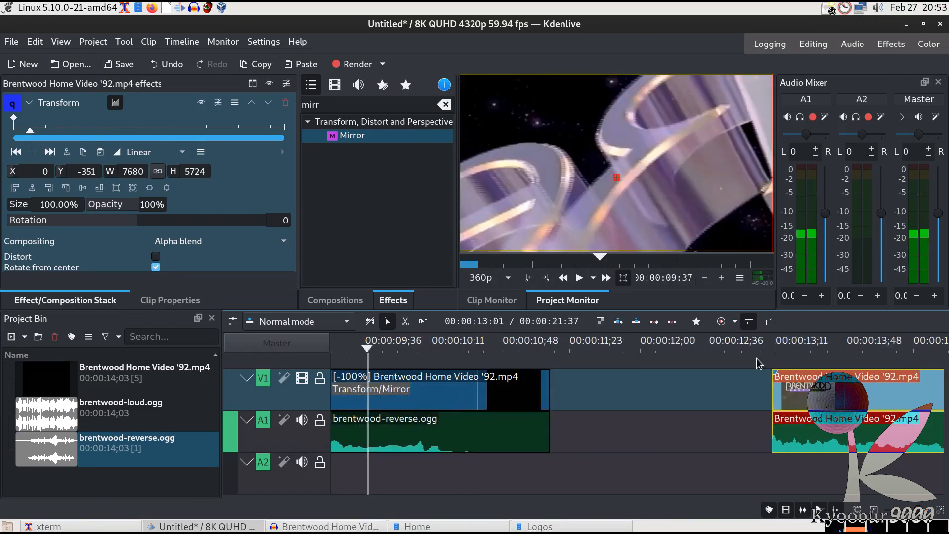
drag(820, 399, 613, 400)
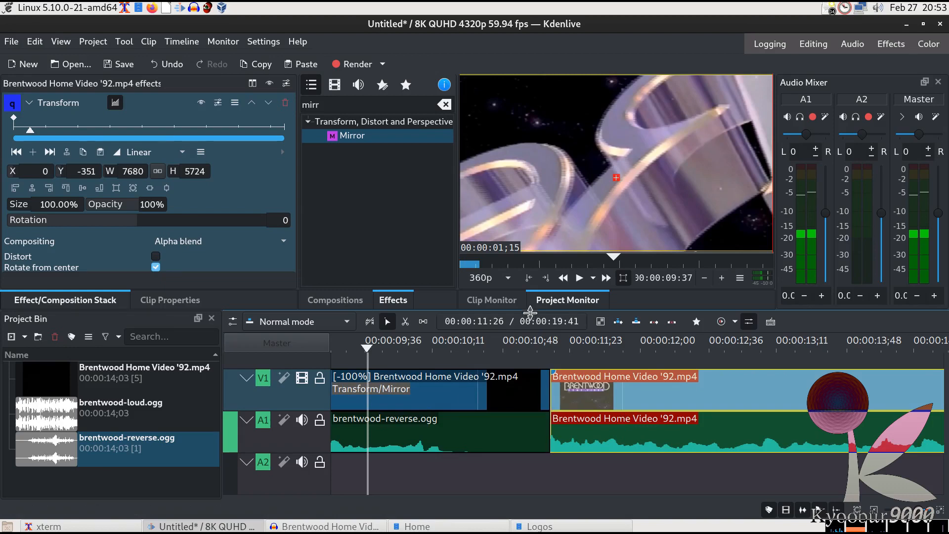
Step: Cut the last Brentwood Home Video '92 clip at 00:00:11:19 and move the remainder with its audio well away along the timeline
click(528, 349)
drag(529, 351, 553, 346)
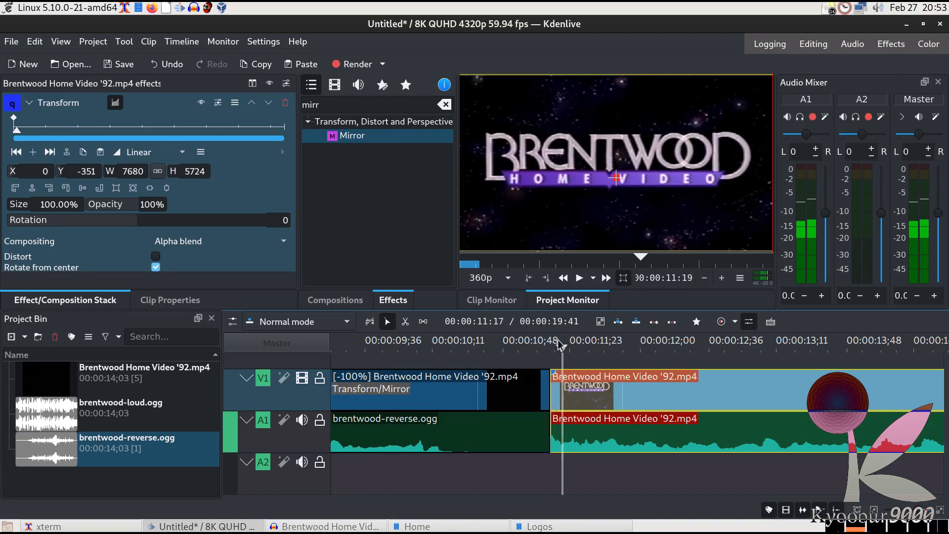
right_click(564, 395)
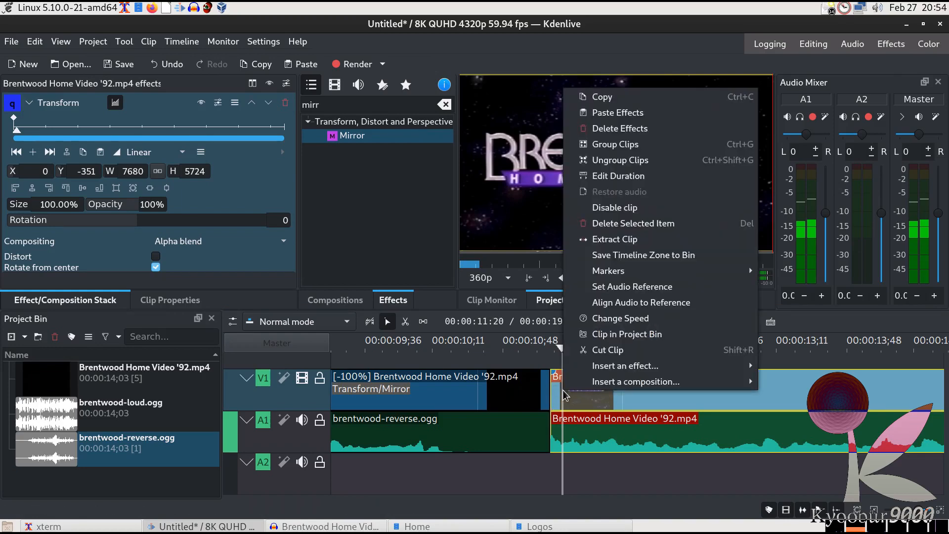
click(607, 350)
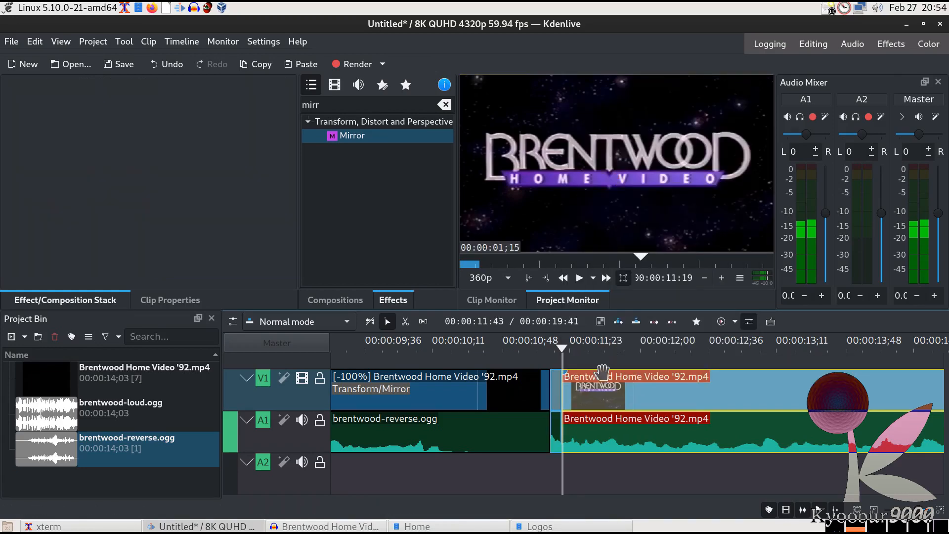
drag(593, 400, 654, 400)
drag(712, 396, 769, 393)
Step: Play the short six-frame clip after the reversed clip and scrub through its frames
click(940, 513)
click(940, 512)
click(940, 512)
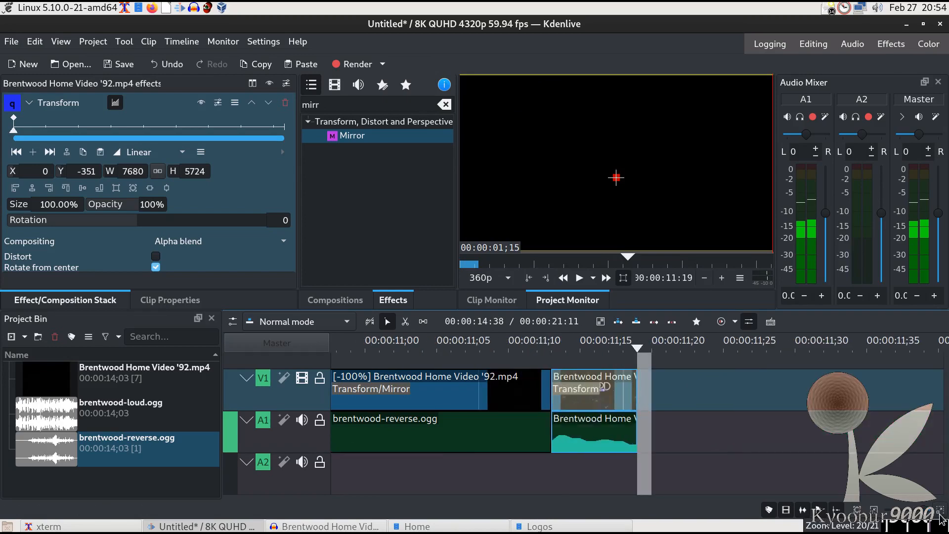
click(552, 350)
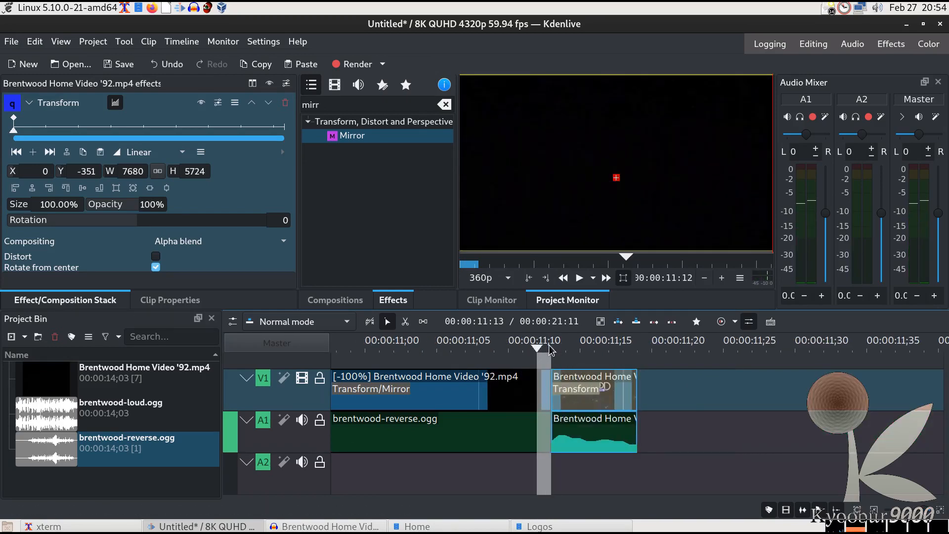
key(space)
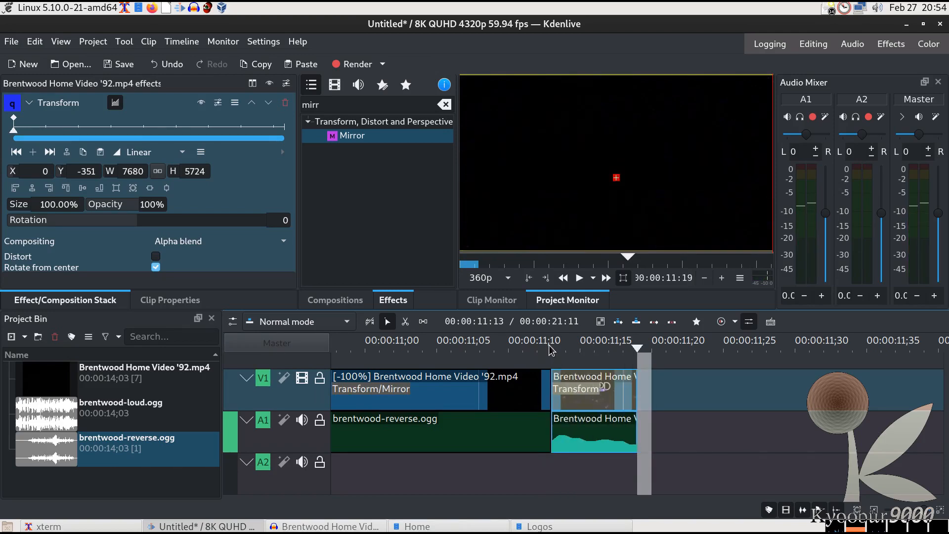
click(623, 350)
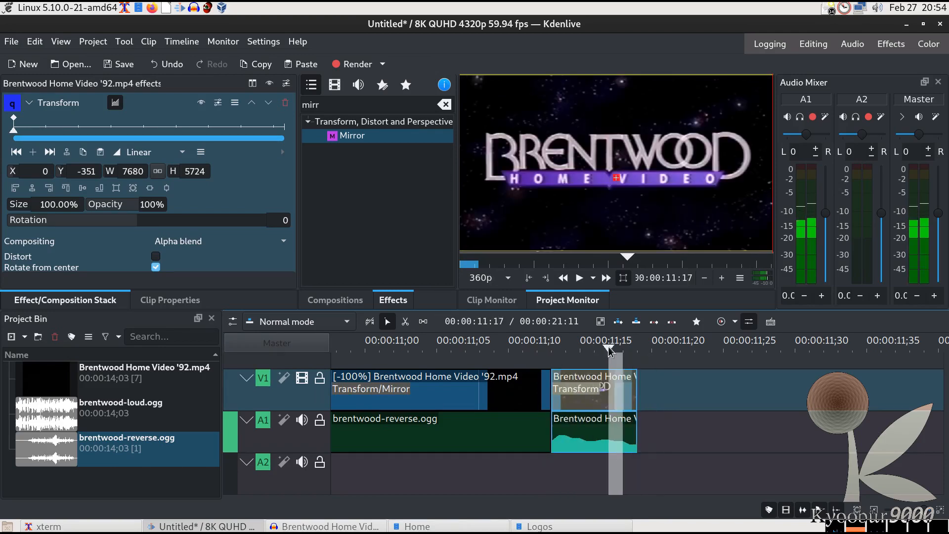
drag(623, 350, 581, 350)
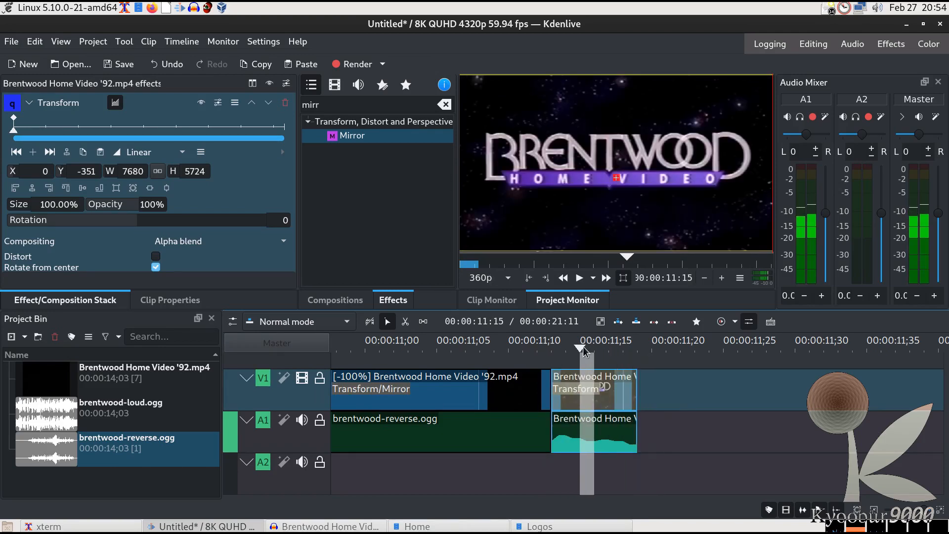
Step: Add the Volume (keyframable) effect to the short clip's audio and set its gain to 6 dB
double_click(391, 104)
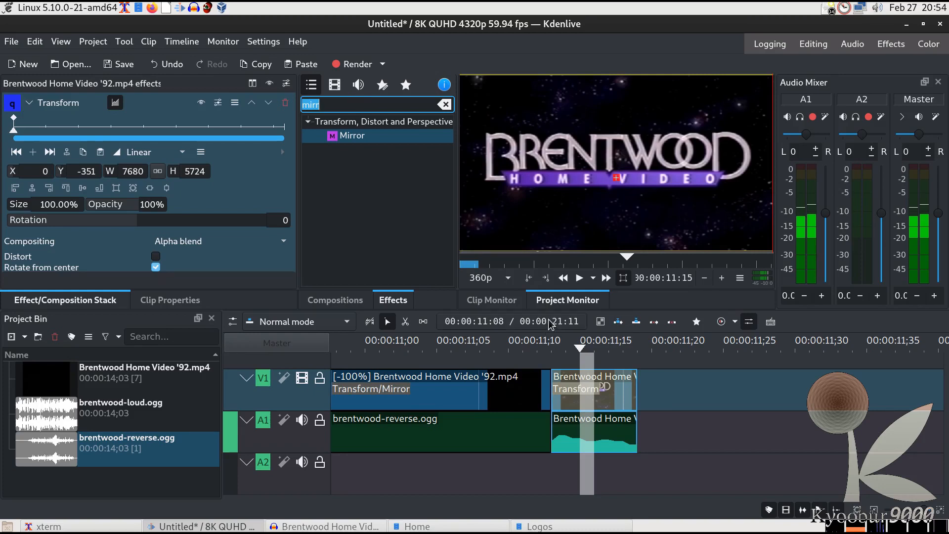
click(583, 396)
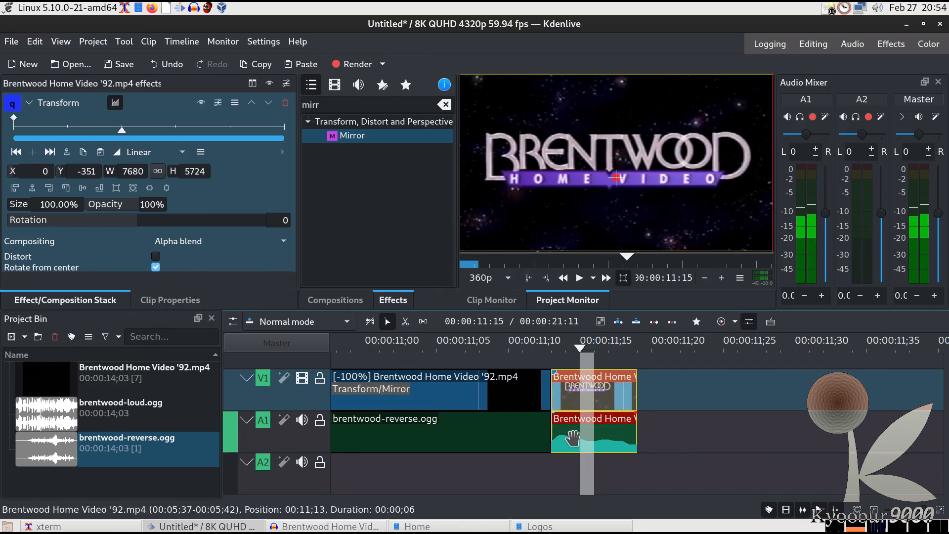
click(361, 90)
double_click(355, 106)
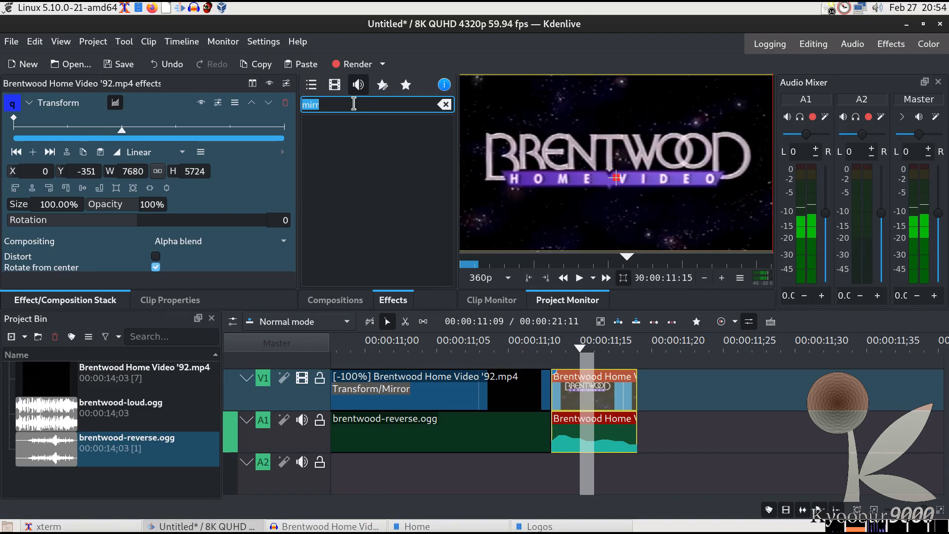
text(vol)
drag(346, 135, 586, 437)
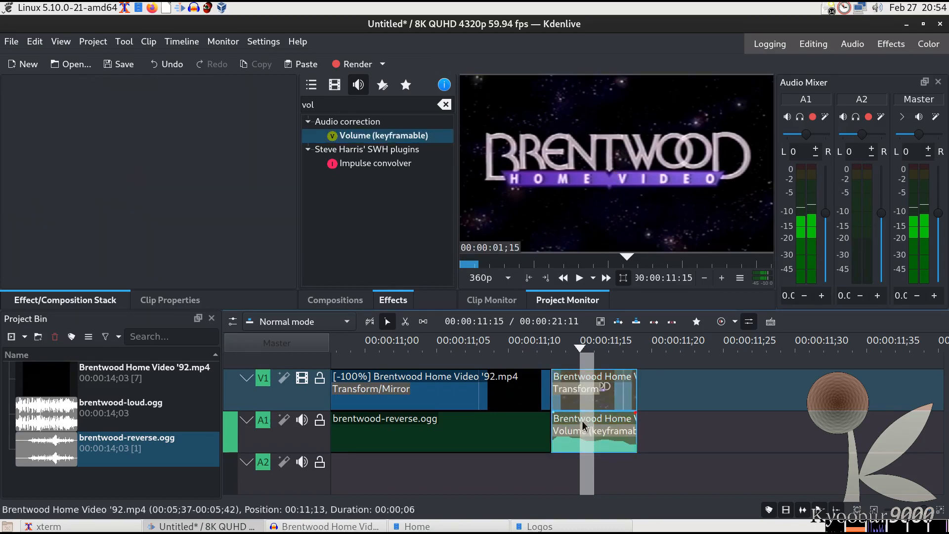
click(580, 431)
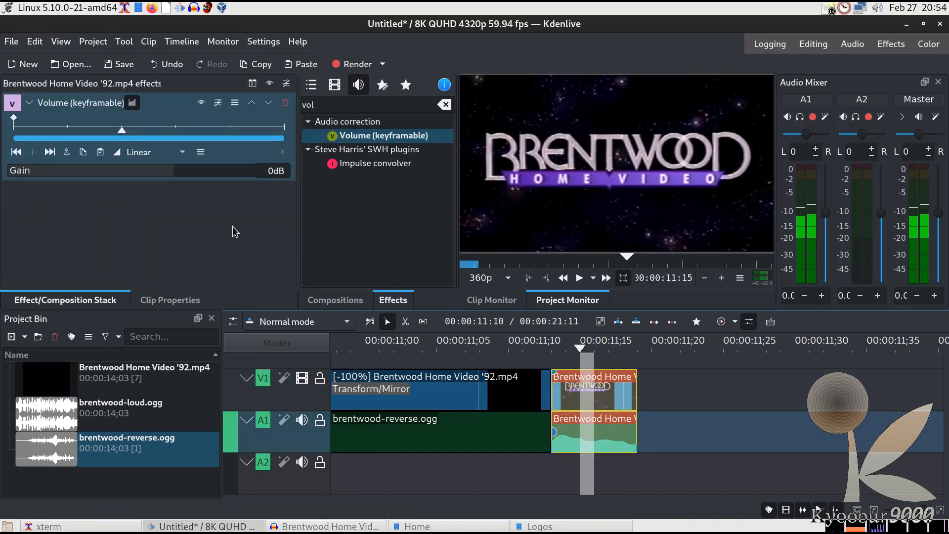
click(267, 171)
text(6)
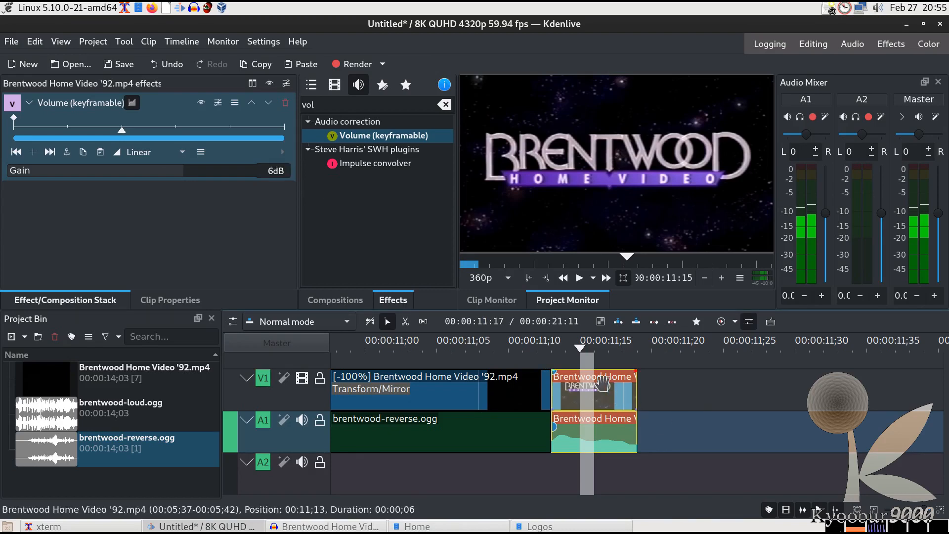
Step: Copy the short clip with its audio and paste three copies end to end directly after it
click(587, 394)
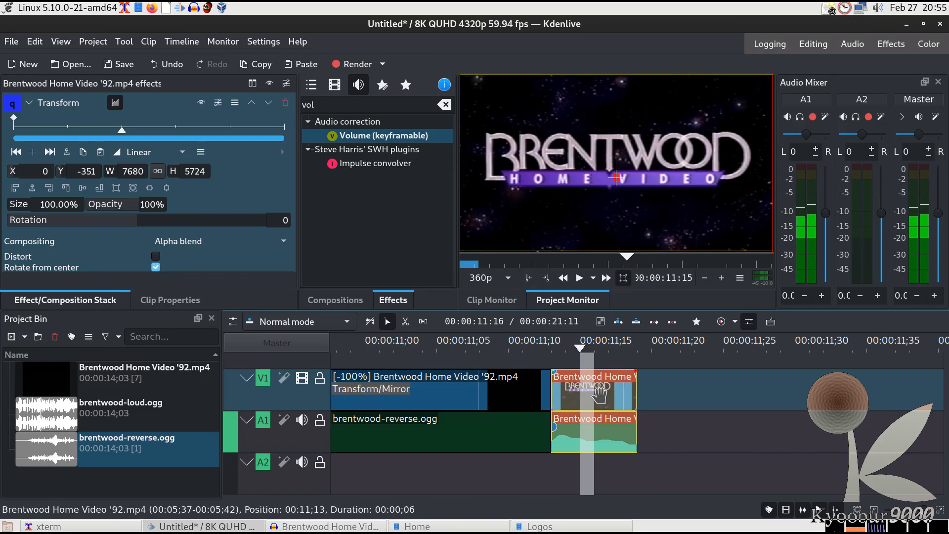
key(Delete)
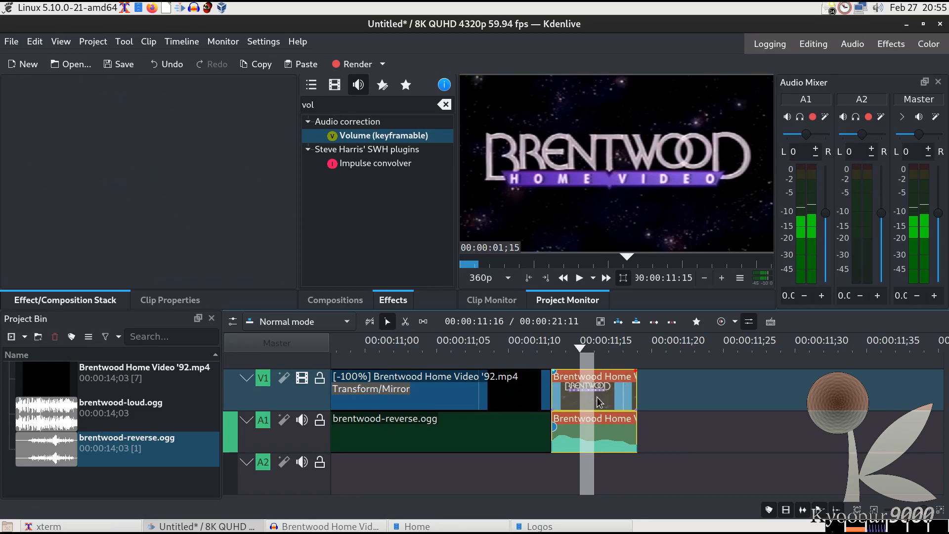
click(643, 401)
key(ctrl+v)
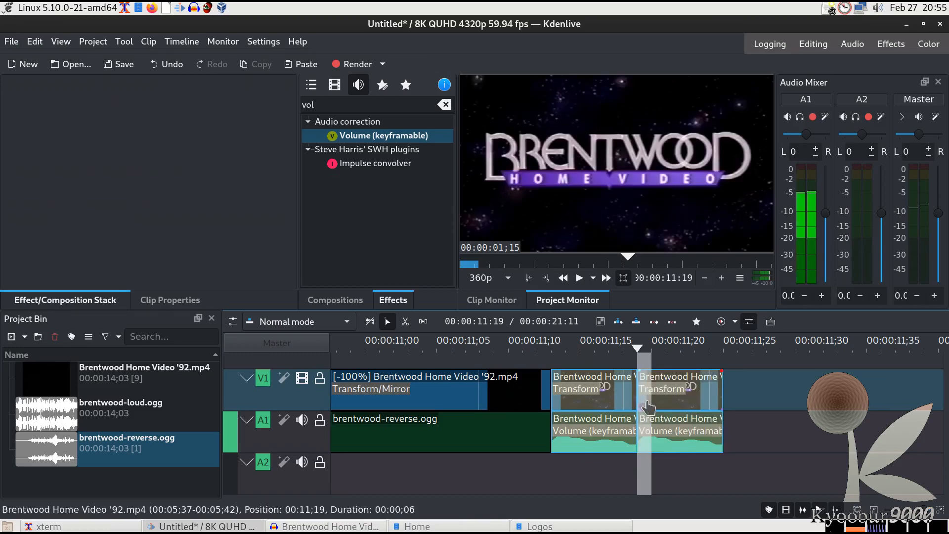
click(726, 393)
key(ctrl+v)
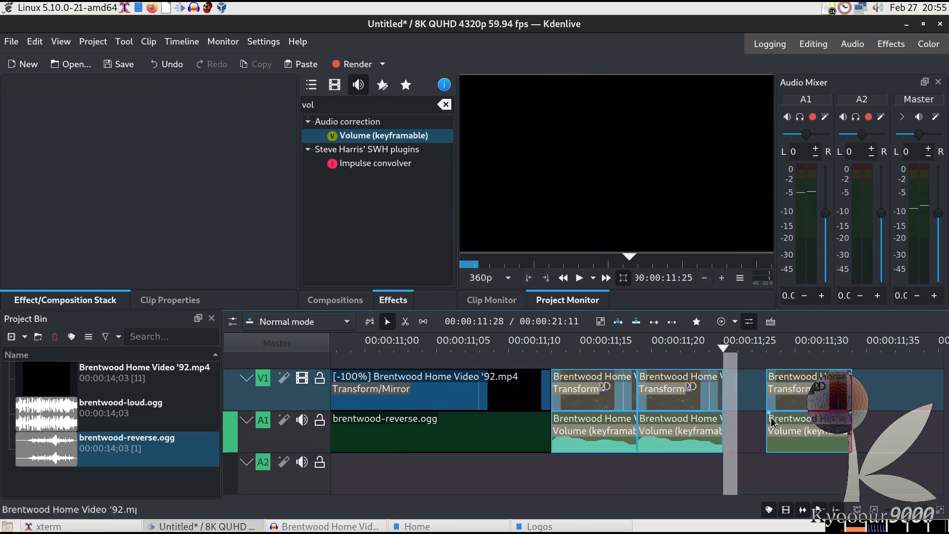
drag(802, 385, 763, 388)
click(811, 393)
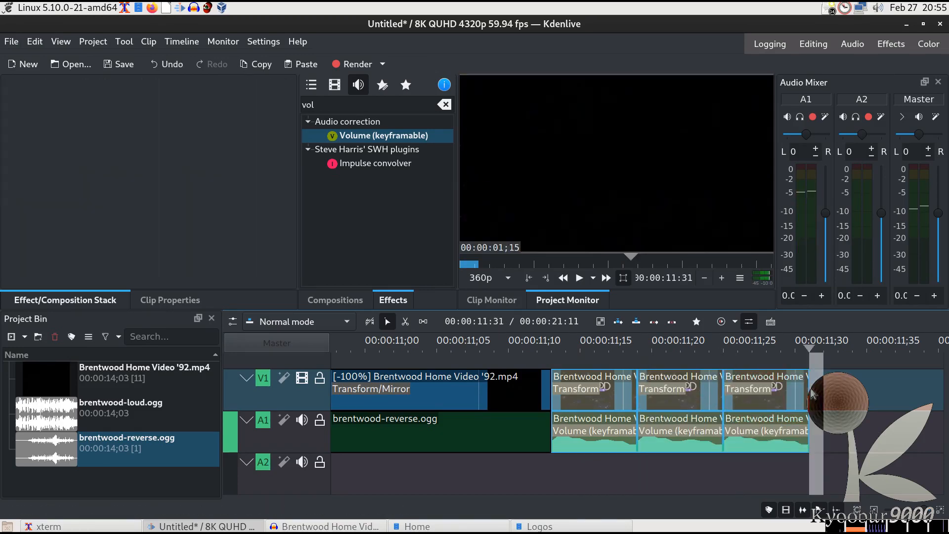
key(ctrl+v)
drag(905, 395, 873, 395)
Step: Play the four short clips in sequence and return the playhead to the start of the first one
click(581, 341)
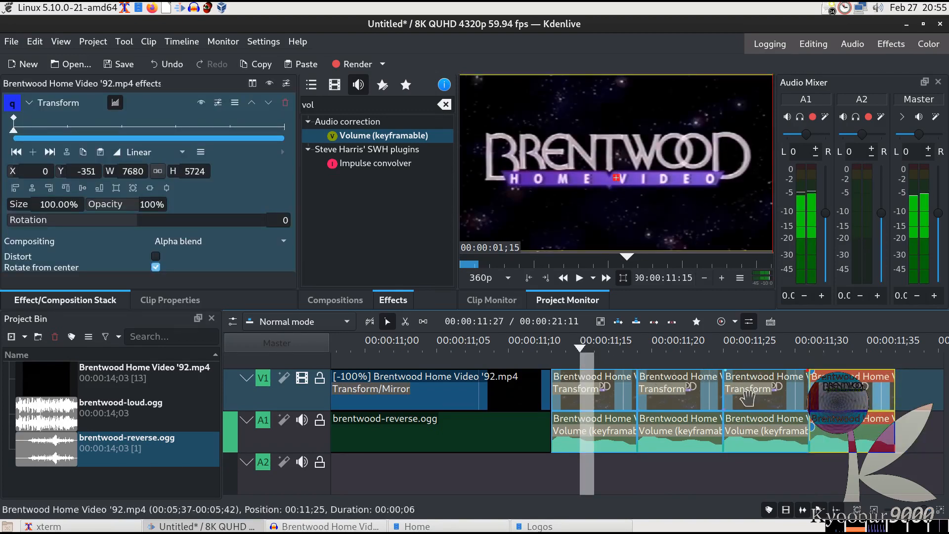
click(552, 344)
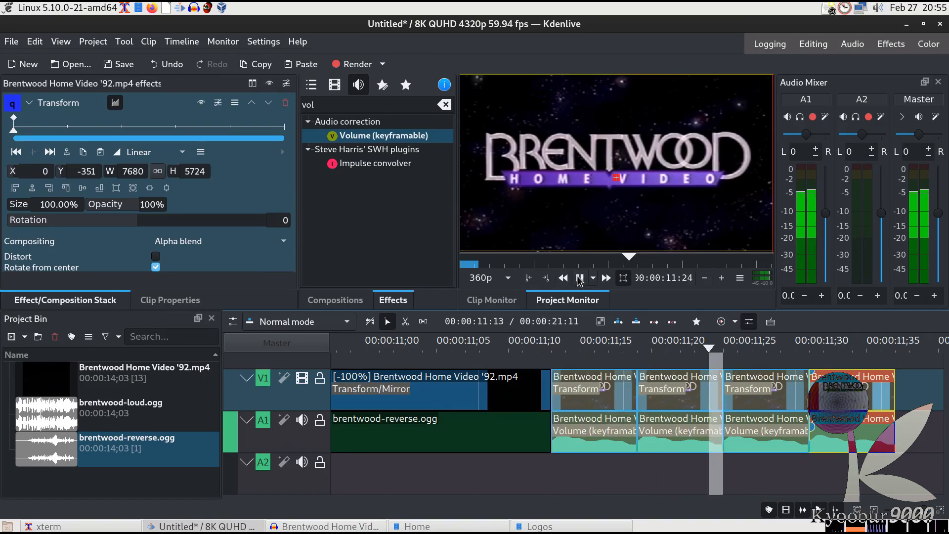
click(389, 353)
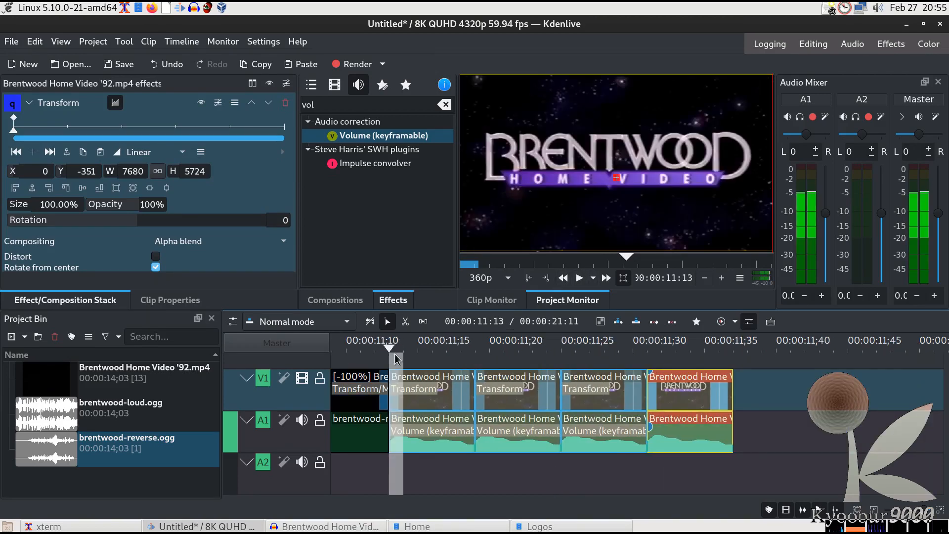
click(150, 300)
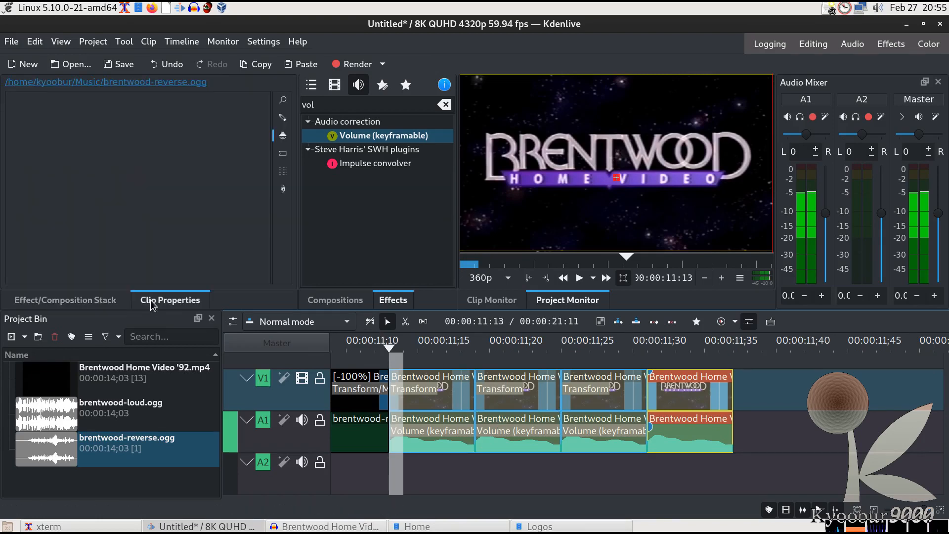
click(114, 303)
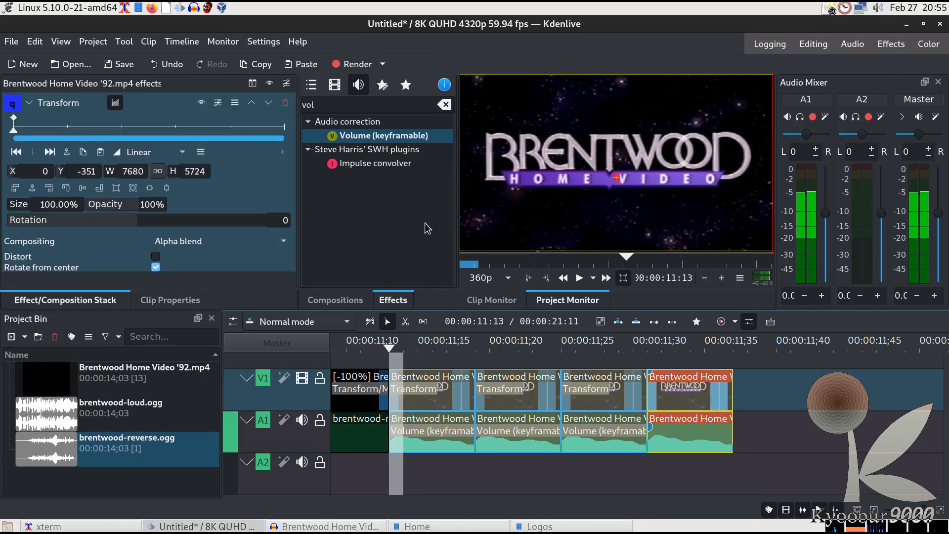
Step: Add the Color Channel Mixer effect to the first short video clip and set Green-Green to 0
double_click(401, 106)
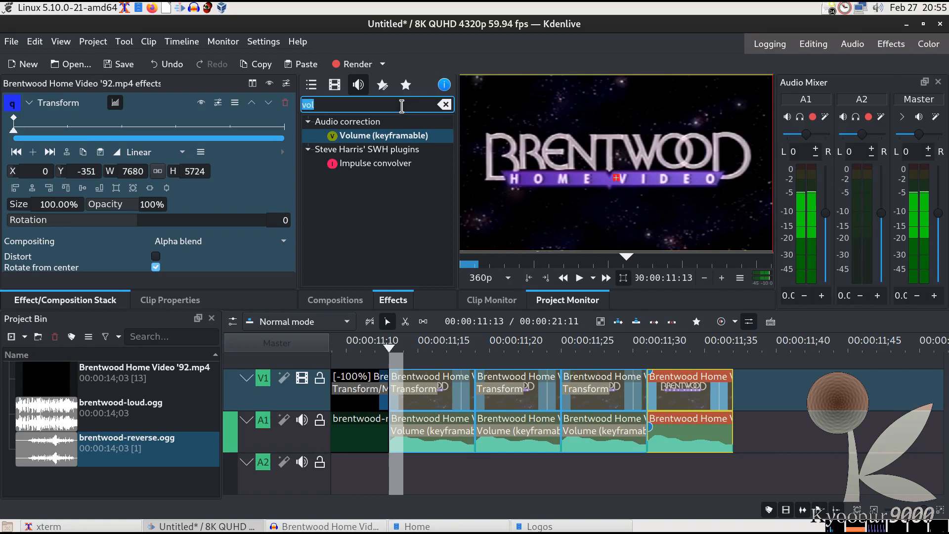
click(334, 84)
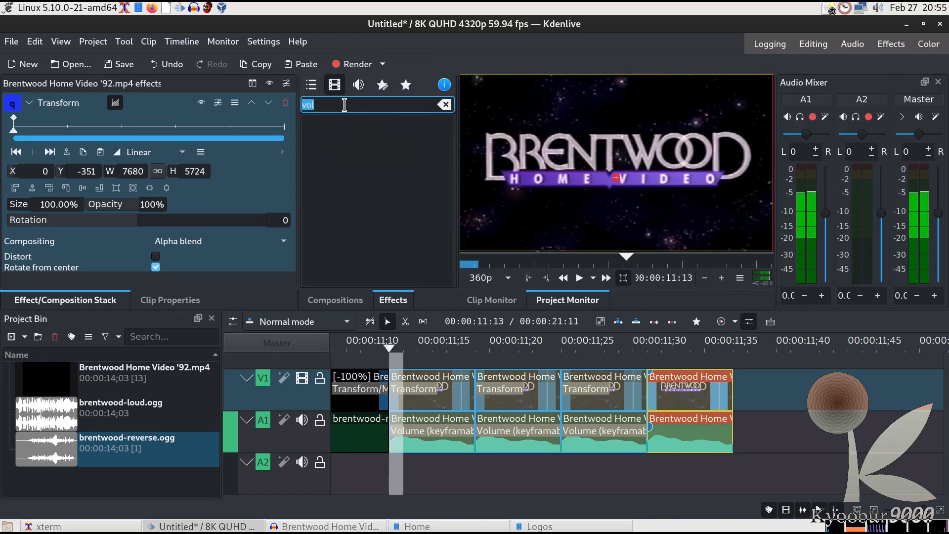
text(c)
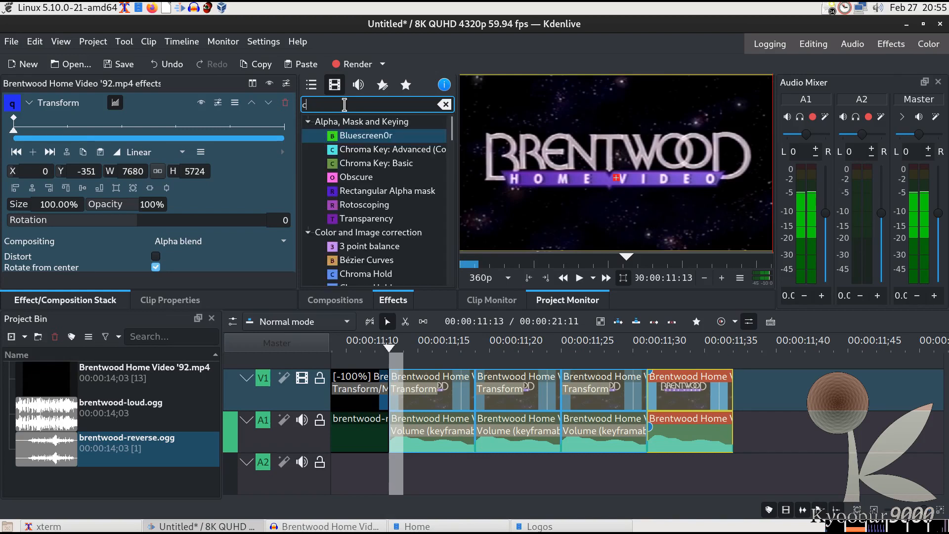
text(ol)
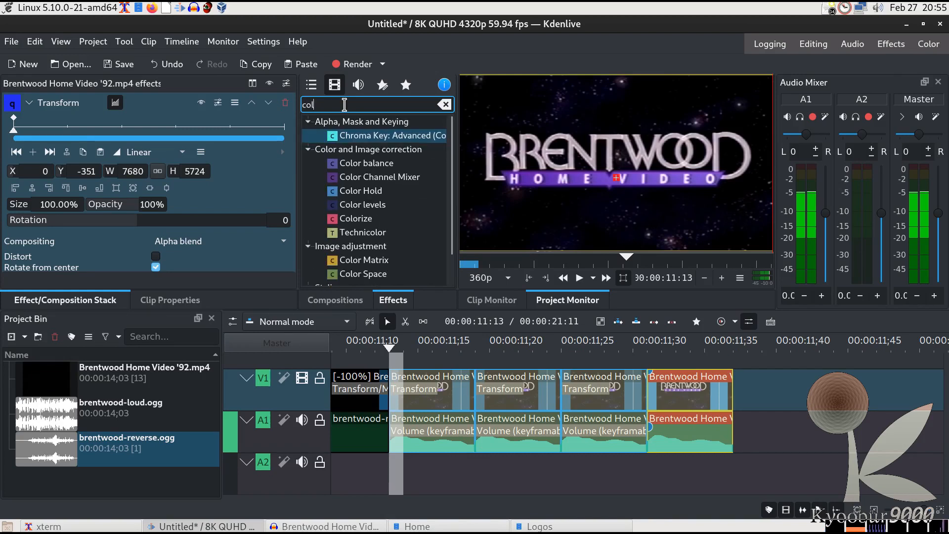
drag(379, 177, 432, 391)
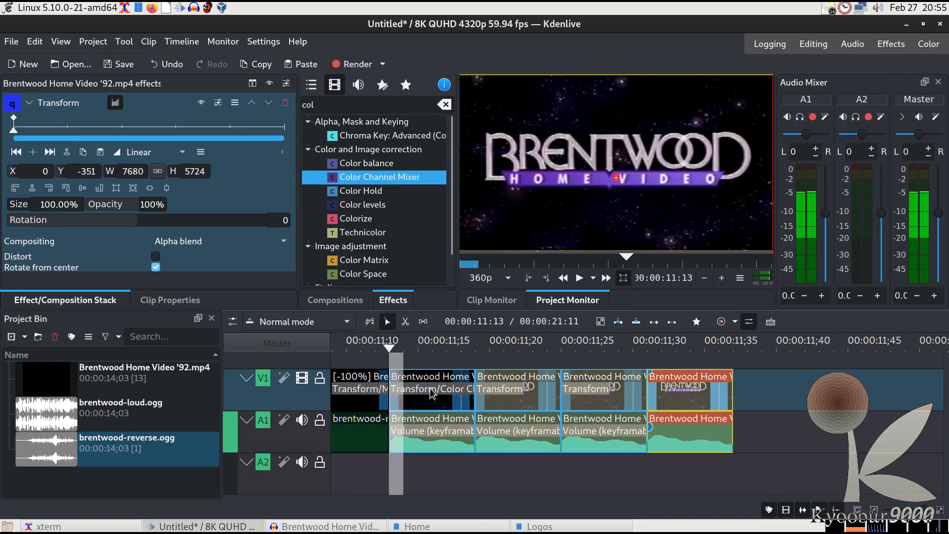
click(431, 390)
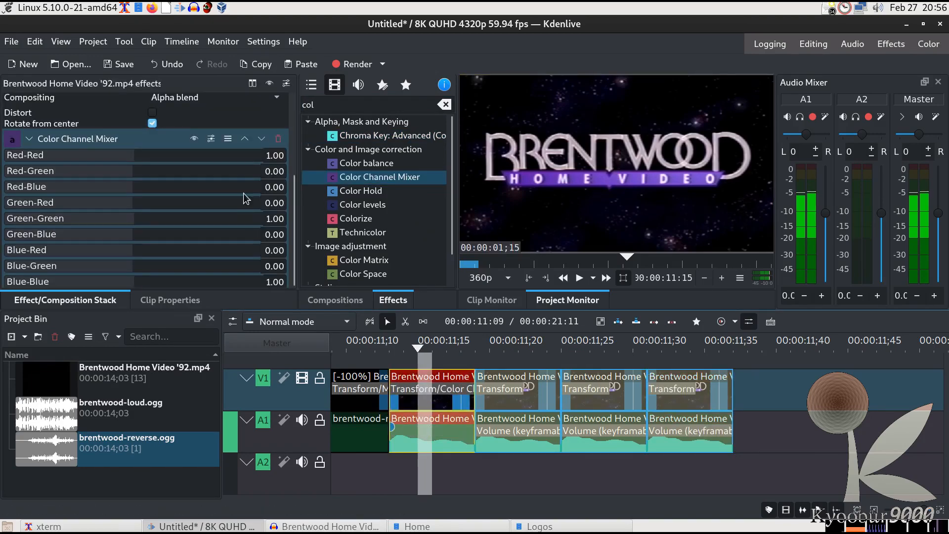
drag(295, 190, 288, 223)
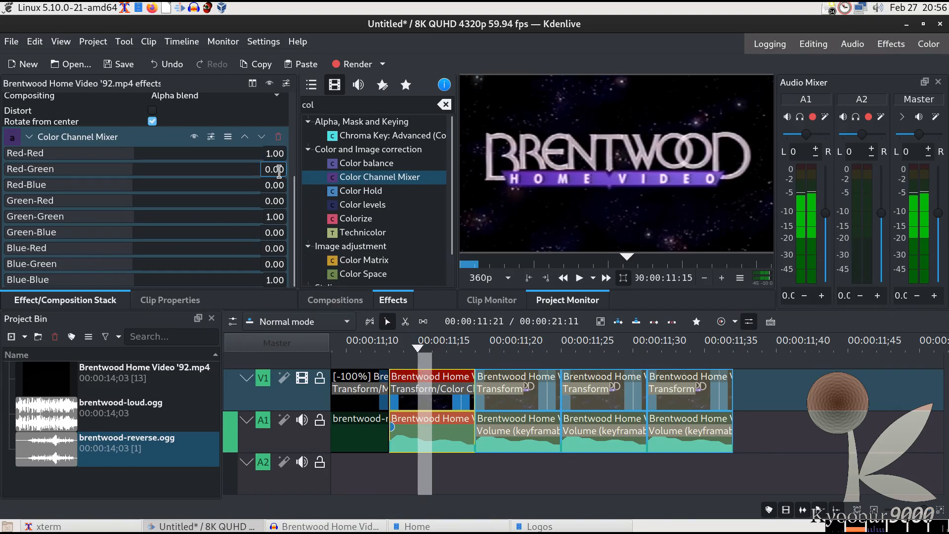
click(282, 213)
text(0)
key(Tab)
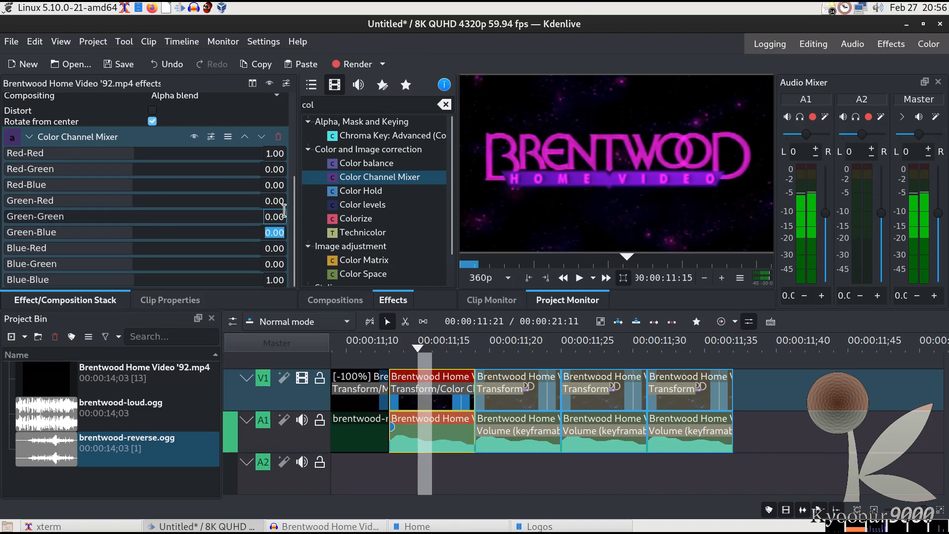
Step: Add the Color Channel Mixer effect to the second short video clip and set Blue-Blue to 0
drag(360, 177, 524, 396)
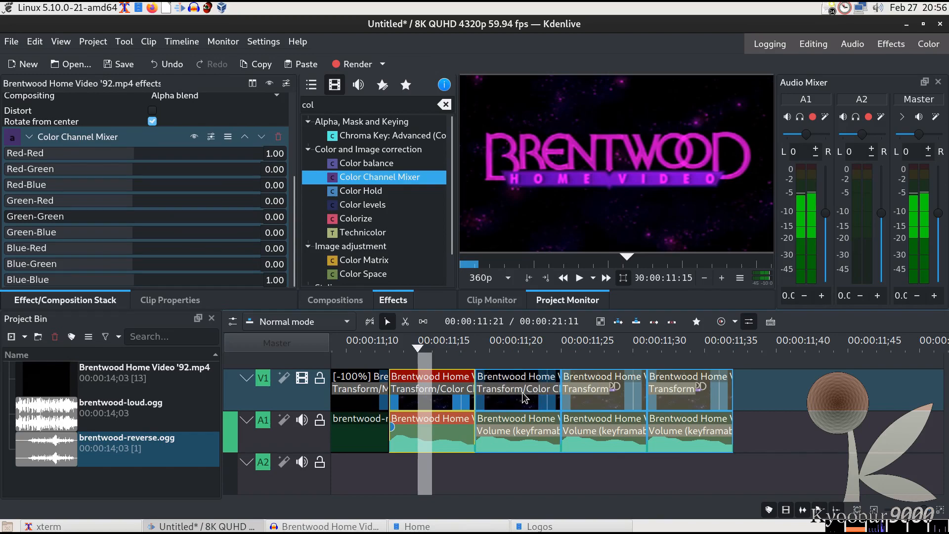
click(509, 352)
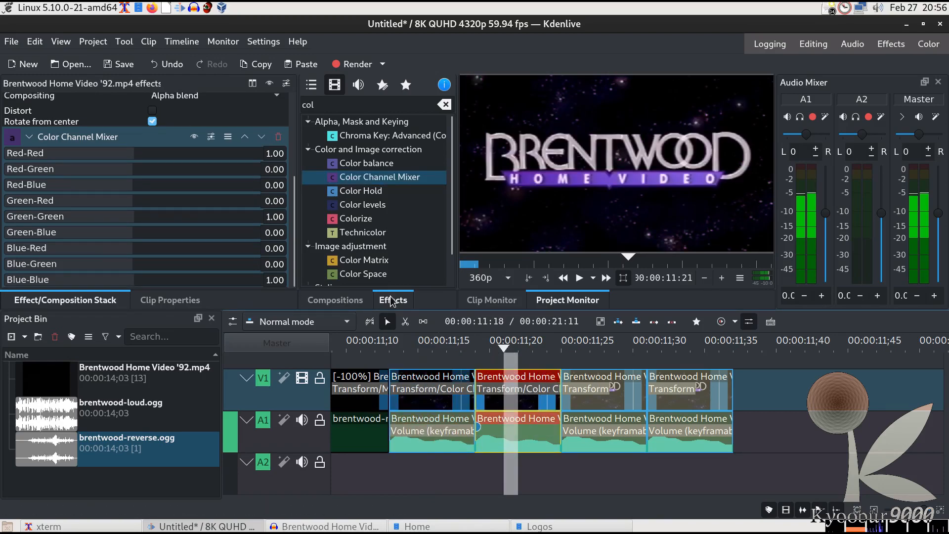
click(283, 280)
double_click(282, 280)
text(0)
key(Return)
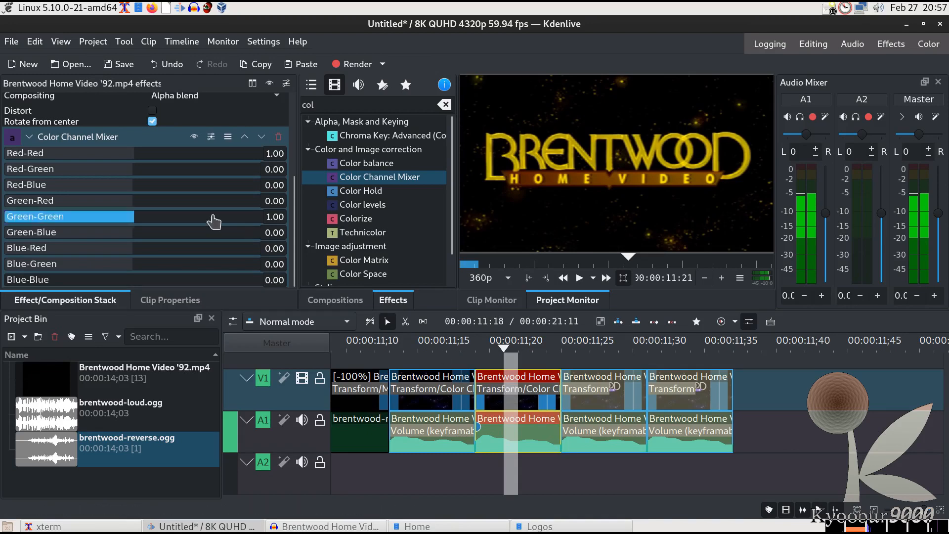
Step: Add the Color Channel Mixer effect to the third short video clip and set Red-Red to 0
click(590, 348)
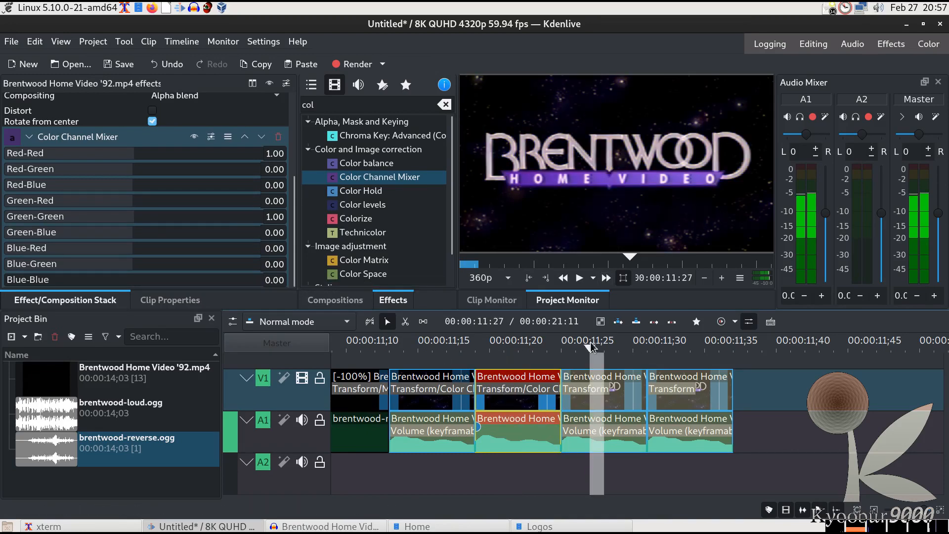
drag(360, 176, 602, 400)
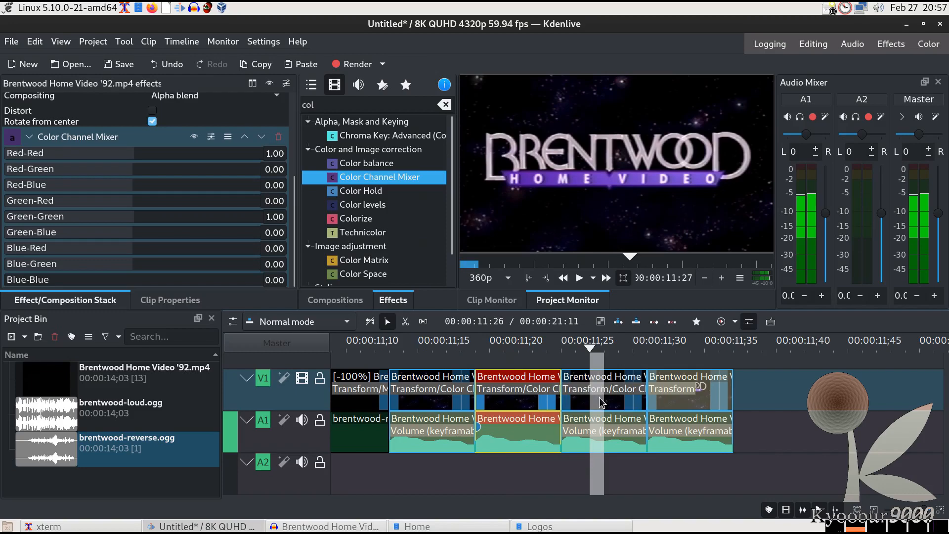
click(599, 395)
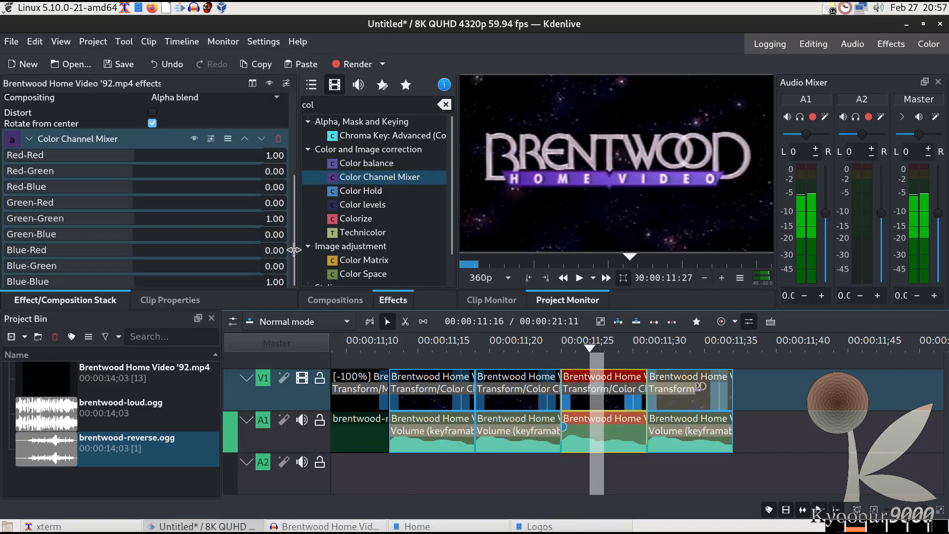
click(283, 156)
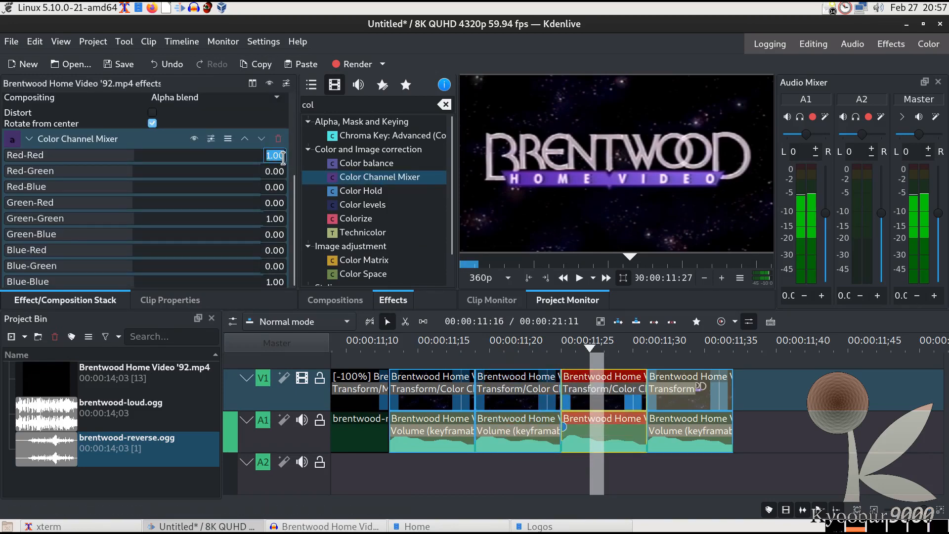
text(0)
key(Tab)
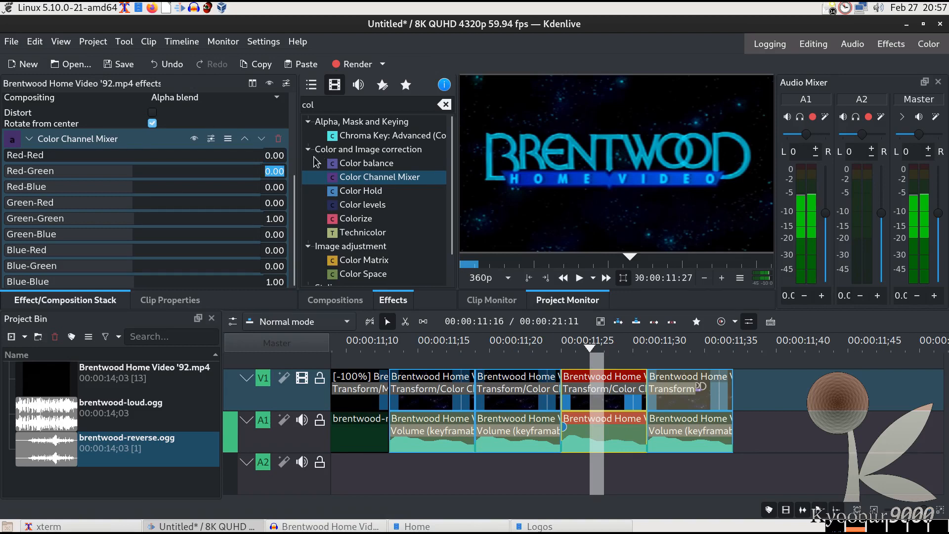
Step: Find the Invert effect, apply it to the fourth short video clip and preview a frame of that clip
click(349, 107)
text(inv)
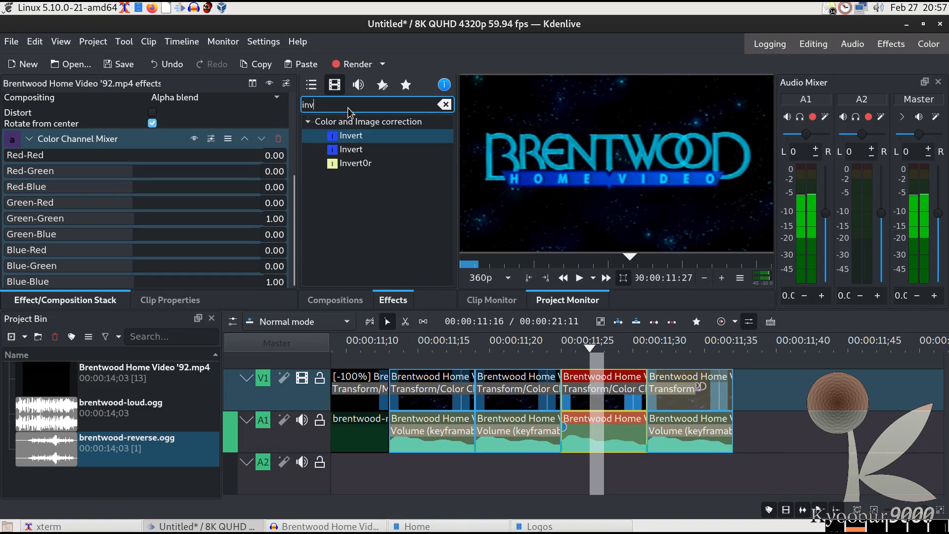
drag(351, 136, 692, 390)
click(676, 348)
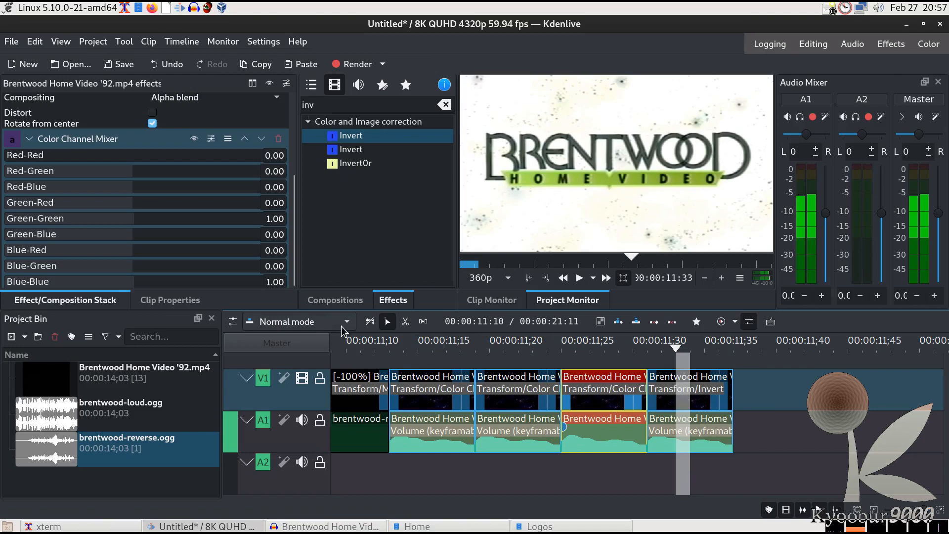
Step: Compare the colors of the first three short clips by previewing a frame from each in turn
click(435, 352)
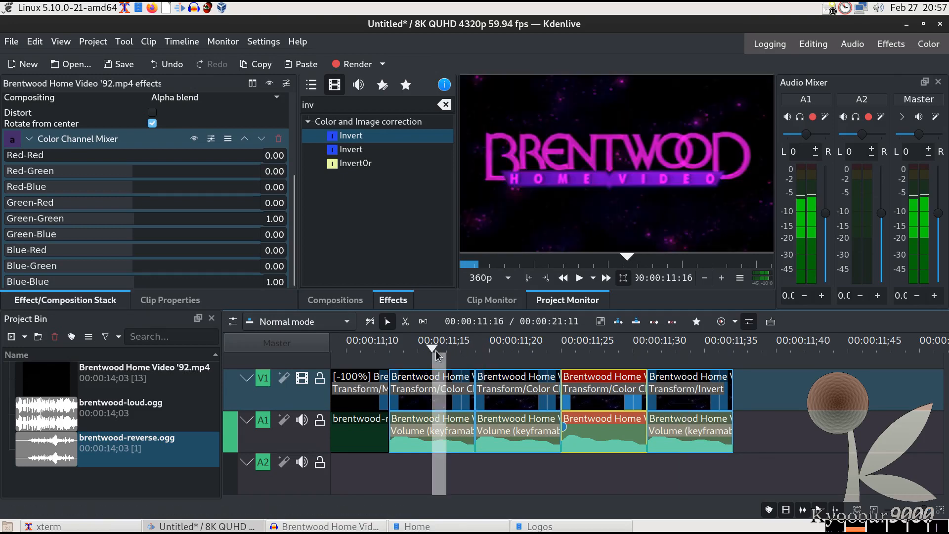
click(522, 354)
click(611, 354)
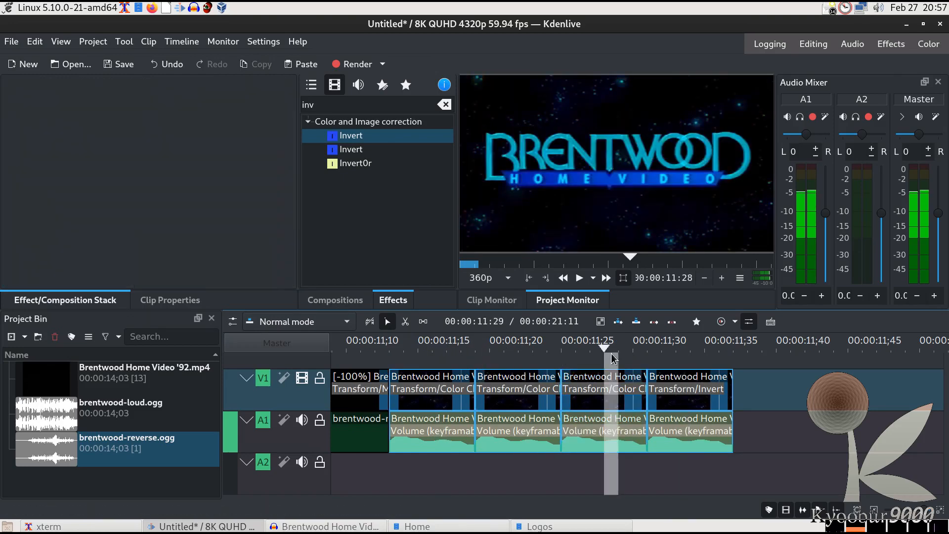
click(432, 352)
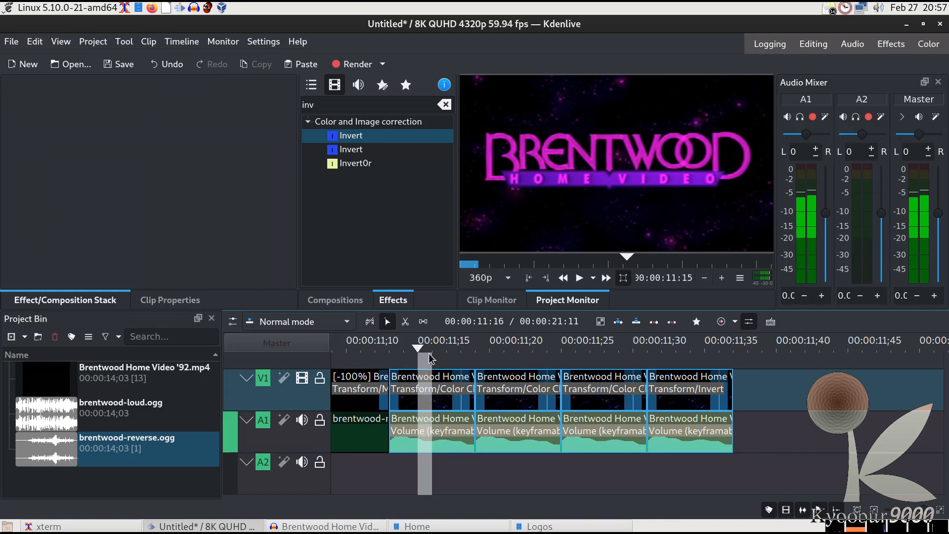
click(421, 390)
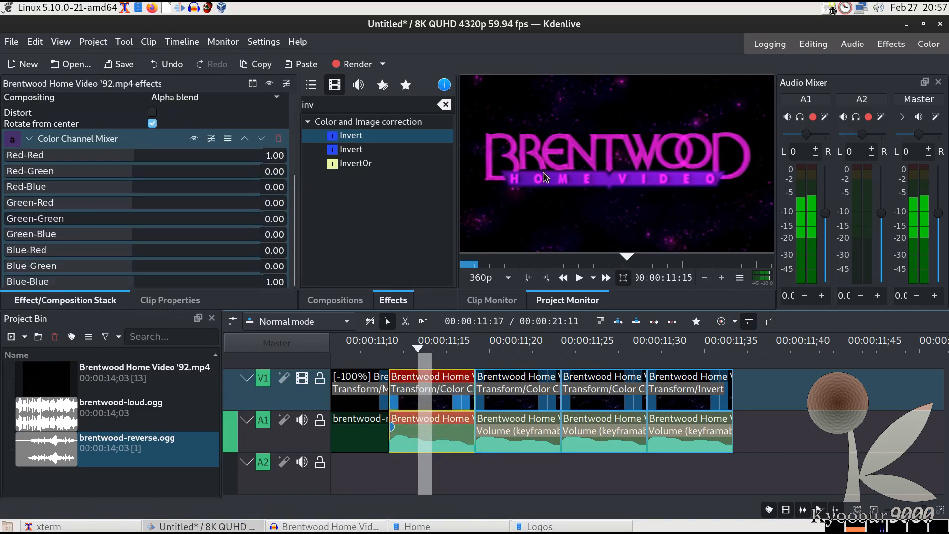
click(521, 347)
click(625, 347)
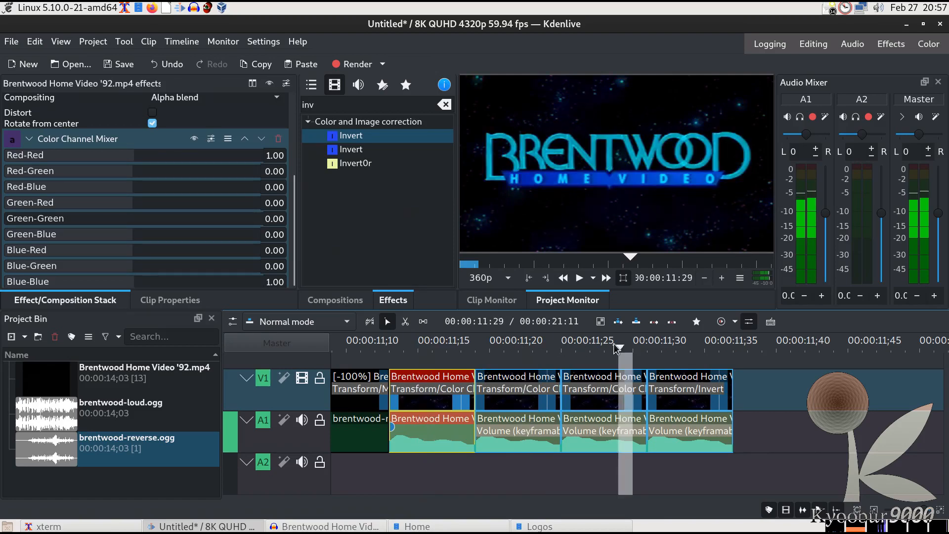
click(426, 348)
click(492, 354)
click(609, 355)
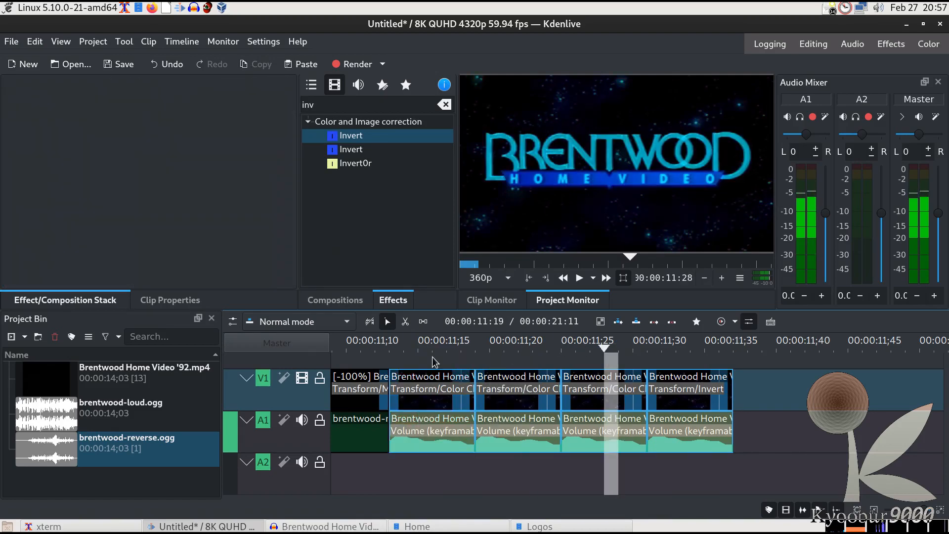
Step: In the first short clip's Color Channel Mixer, set Blue-Blue to 0 and both Red-Green and Red-Blue to 0.33
click(426, 358)
click(424, 393)
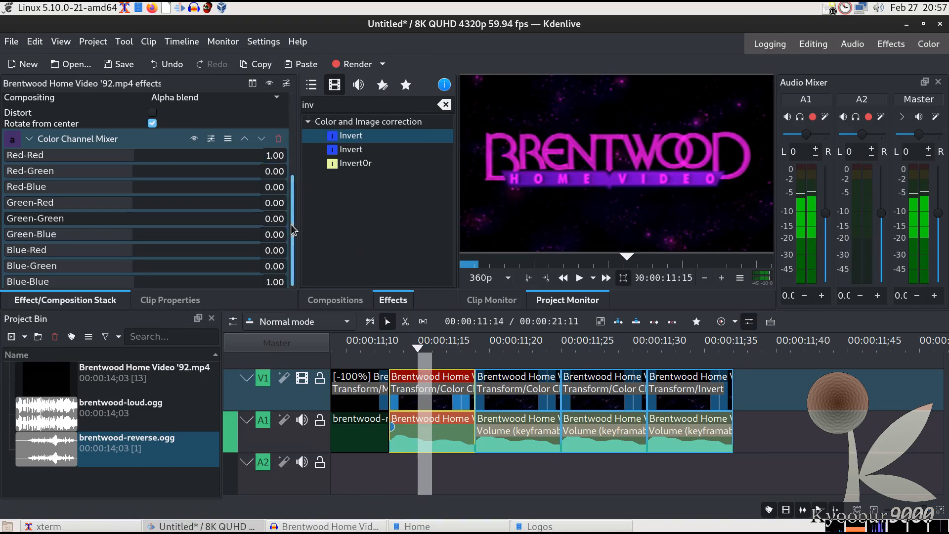
scroll(294, 230, down, 1)
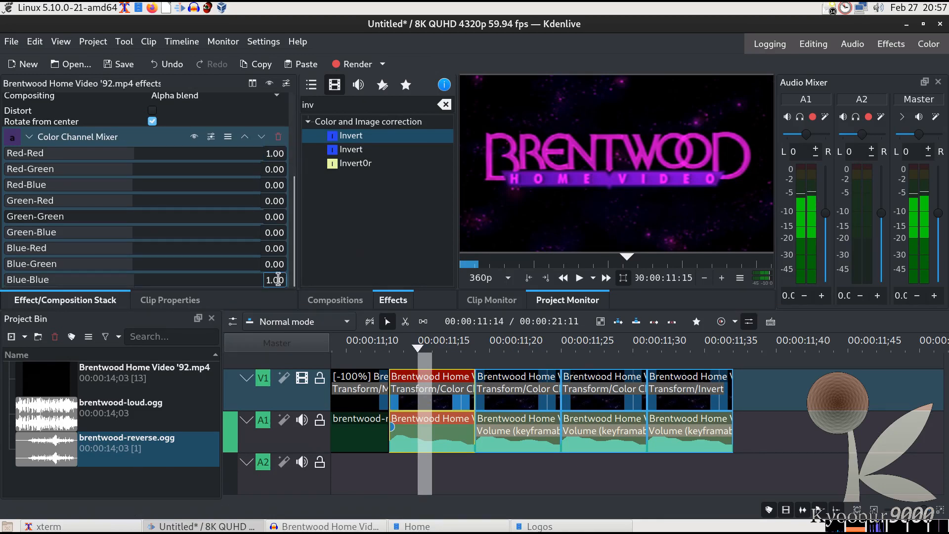
text(0)
key(Return)
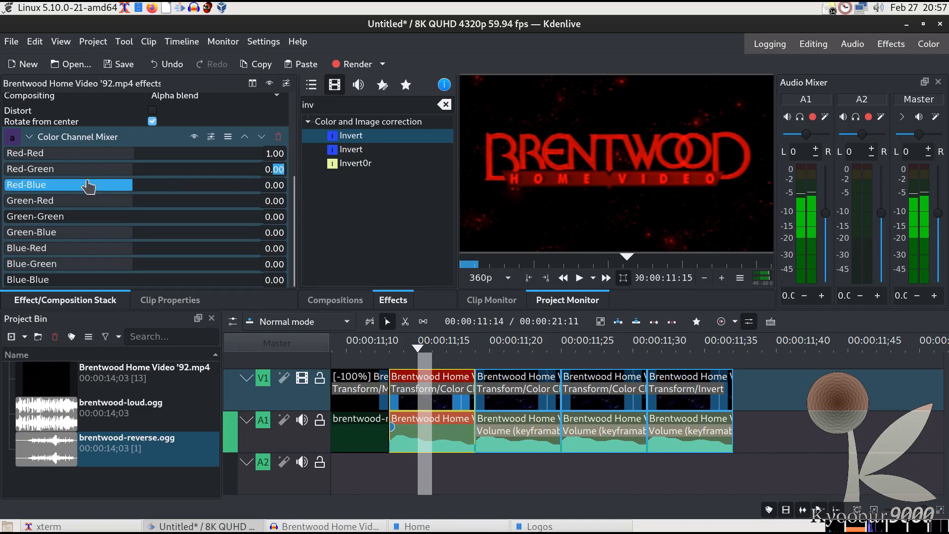
text(33)
click(280, 185)
key(BackSpace)
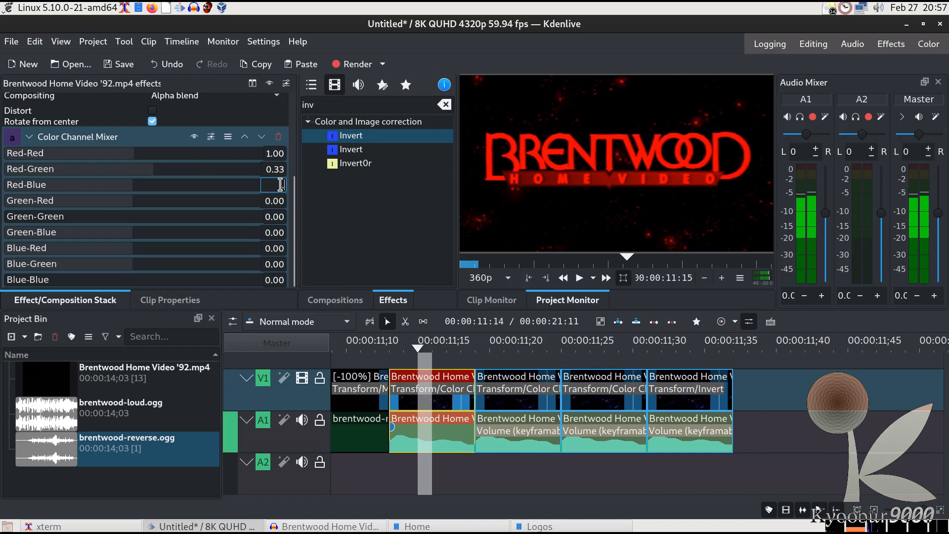
text(.33)
key(Tab)
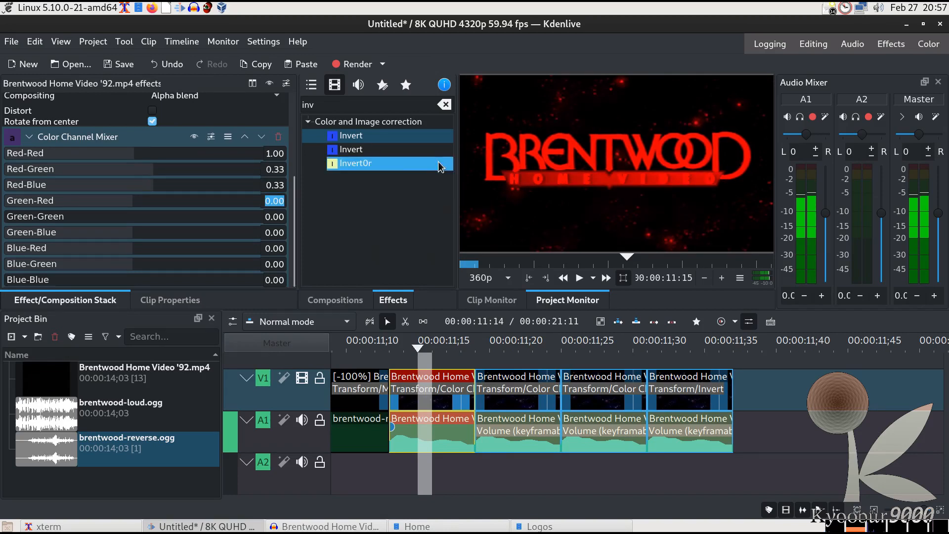
Step: In the second short clip's Color Channel Mixer, set Red-Red to 0 and both Green-Red and Green-Blue to 0.33
click(517, 361)
click(510, 381)
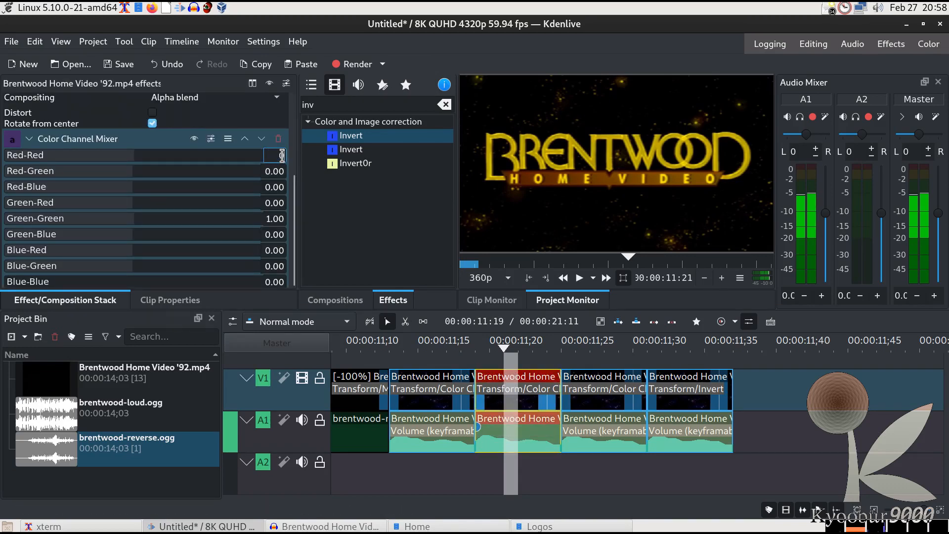
text(0)
key(Tab)
double_click(279, 203)
text(3)
click(280, 234)
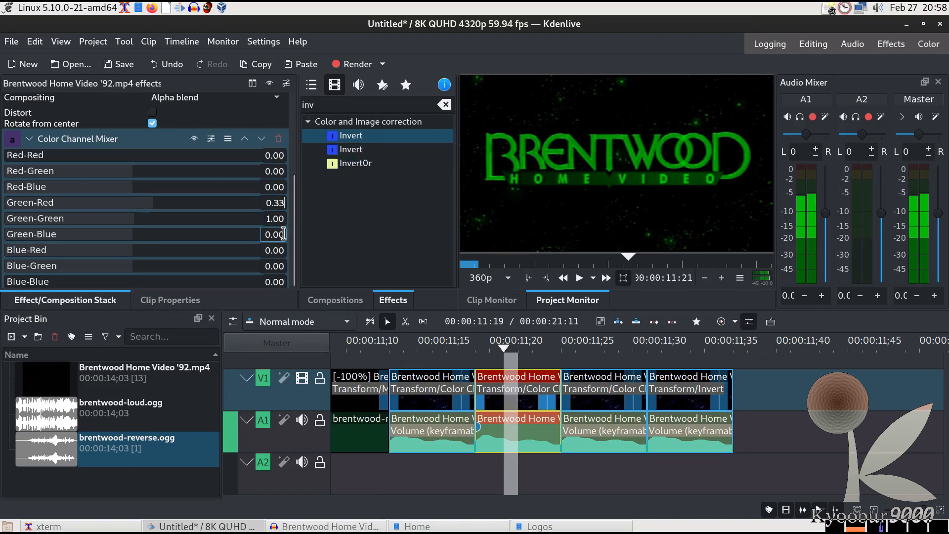
double_click(280, 234)
text(33)
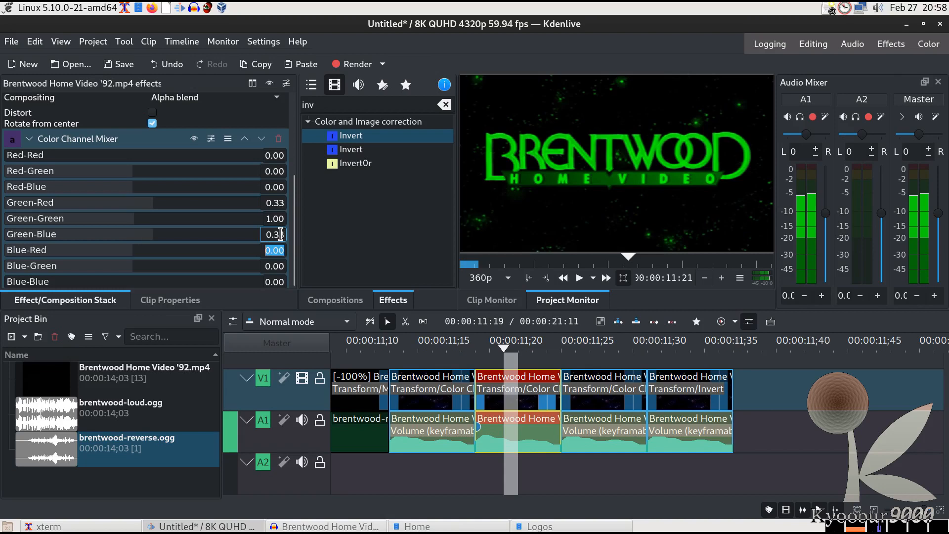
key(Tab)
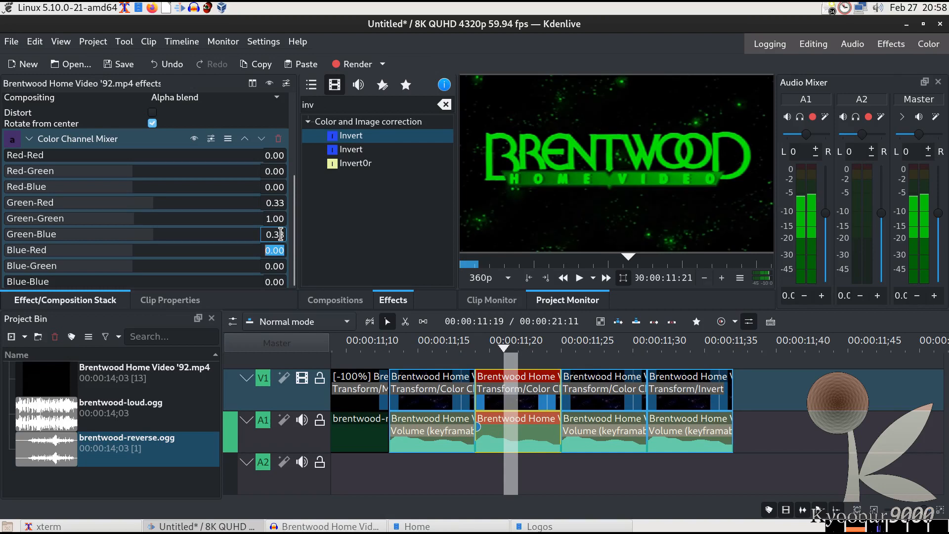
Step: In the third short clip's Color Channel Mixer, set Green-Green to 0 and both Blue-Red and Blue-Green to 0.33
click(604, 350)
click(608, 393)
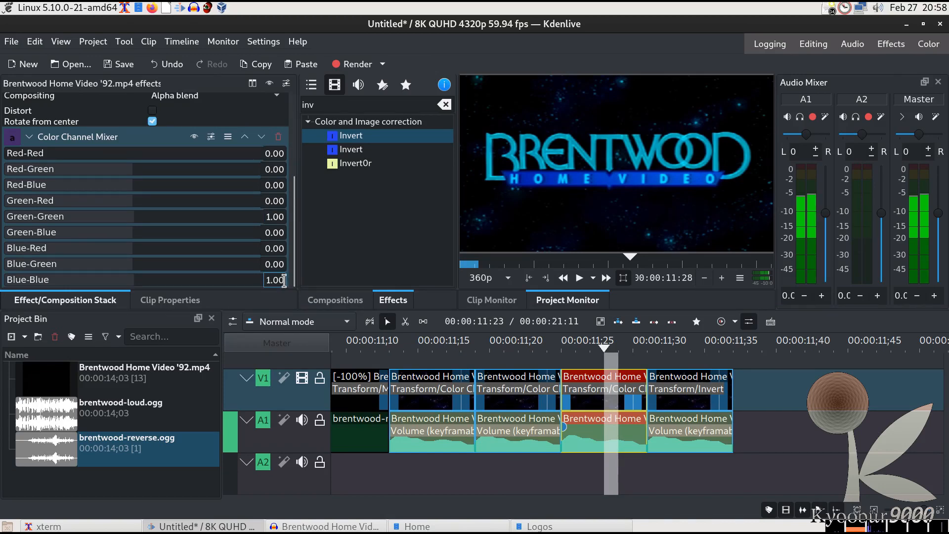
double_click(283, 218)
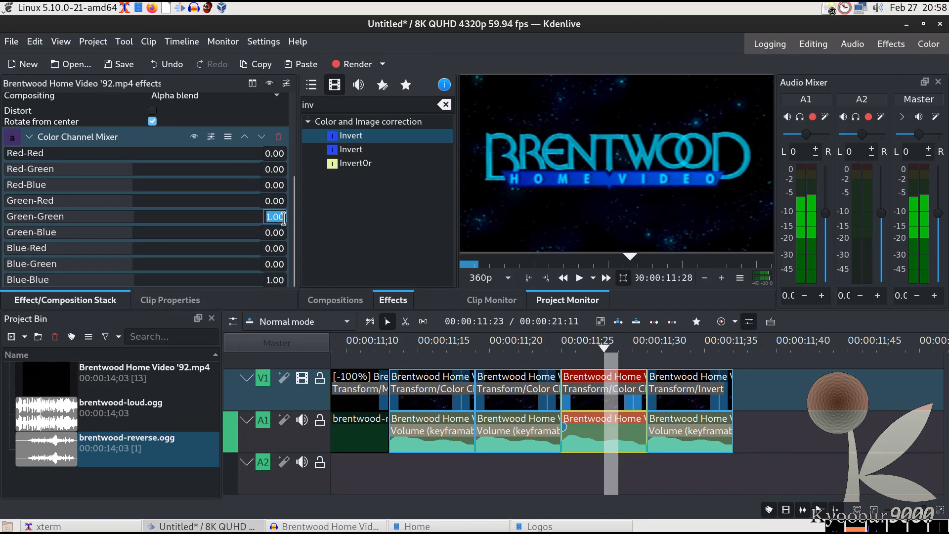
text(0)
key(Tab)
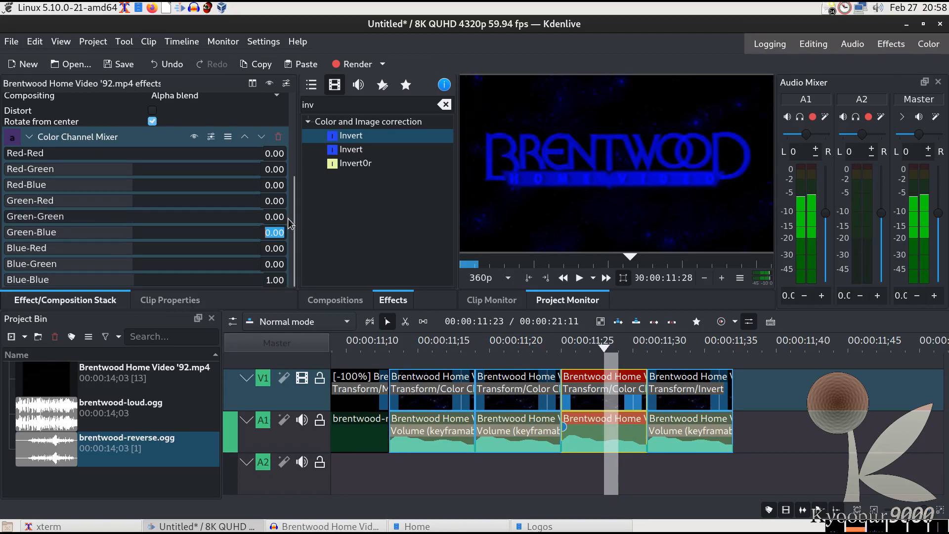
text(.33)
key(Tab)
text(.3)
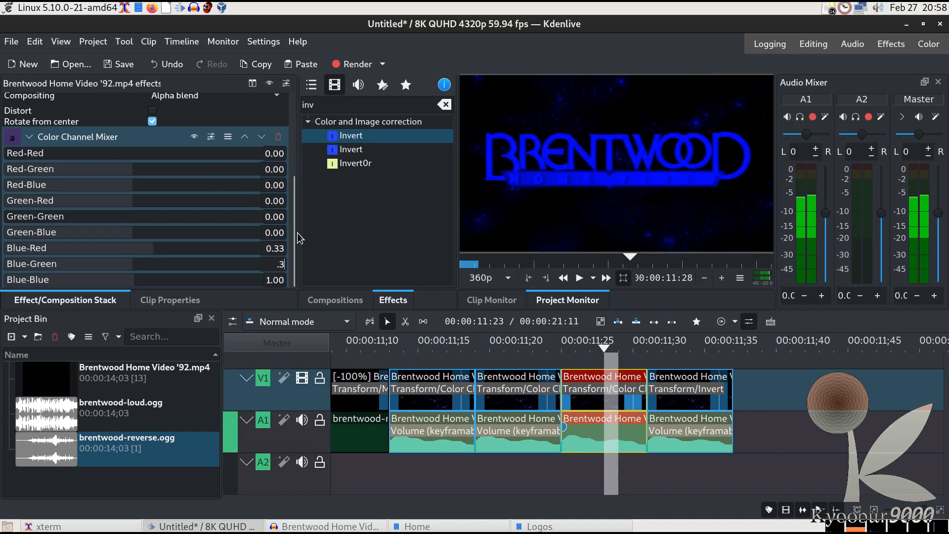
text(3)
key(Tab)
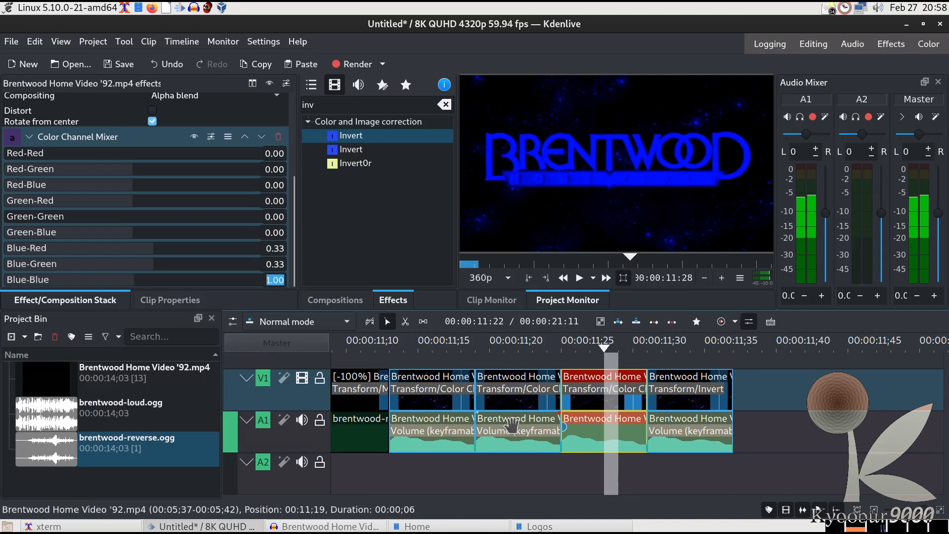
Step: Check the adjusted colors by previewing frames of the first, second and third short clips, ending on the first
click(421, 350)
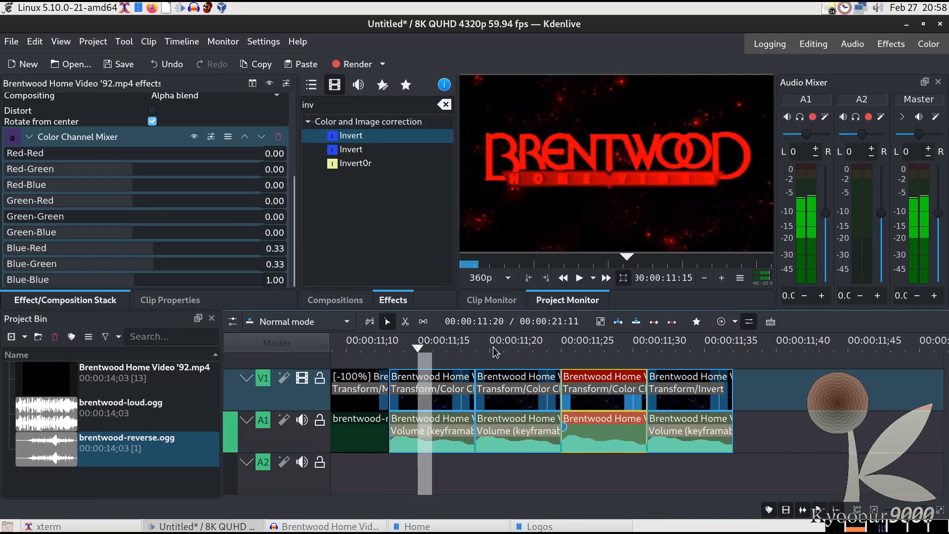
click(513, 353)
click(589, 348)
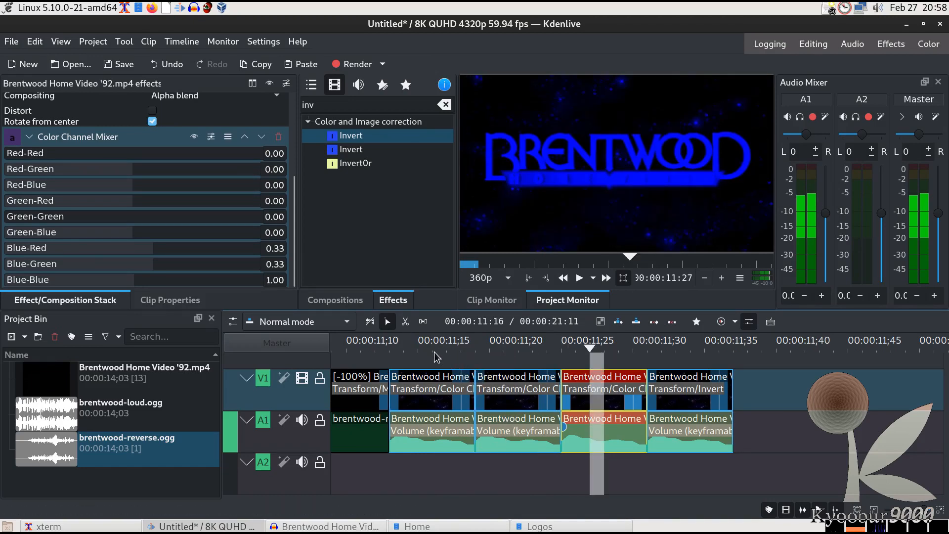
click(435, 351)
click(518, 351)
click(576, 350)
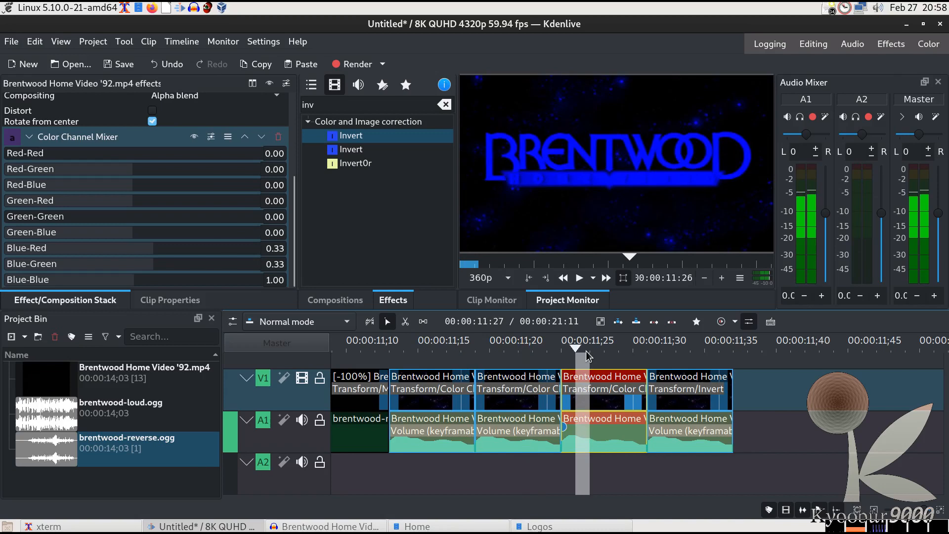
click(419, 351)
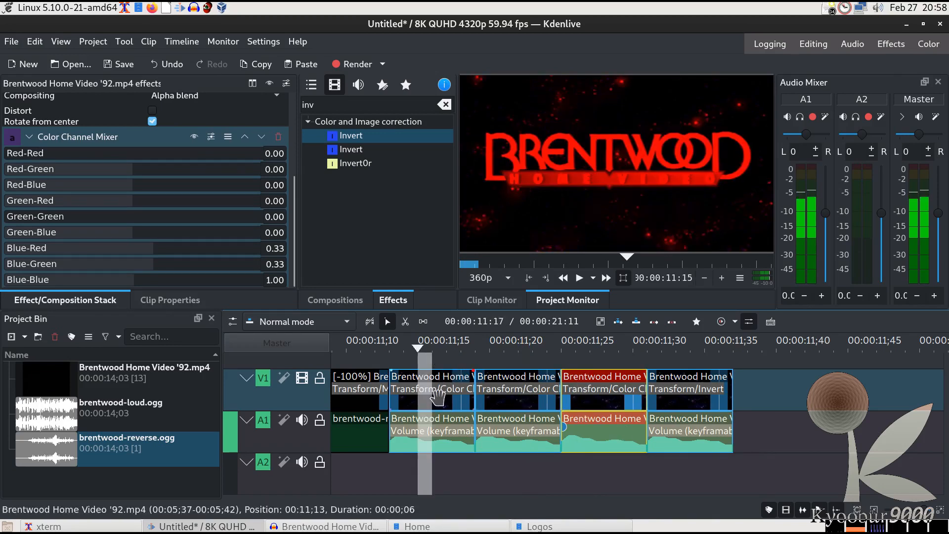
Step: Restore the first short clip's earlier mix by setting Red-Green and Red-Blue to 0 and Blue-Blue to 1
click(437, 395)
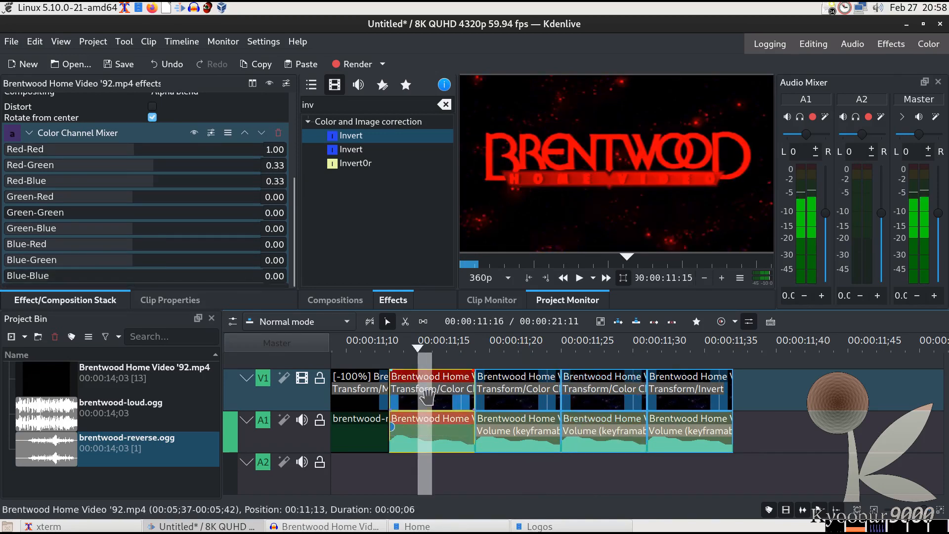
click(279, 164)
text(0)
key(Tab)
text(0)
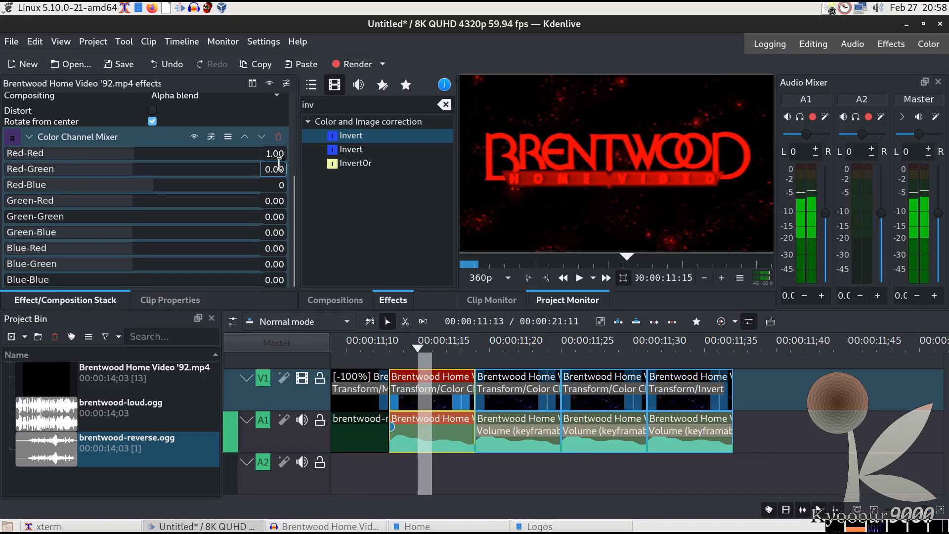
key(Tab)
key(Tab)
key(Tab)
key(Tab)
key(Tab)
key(Tab)
text(1)
key(Return)
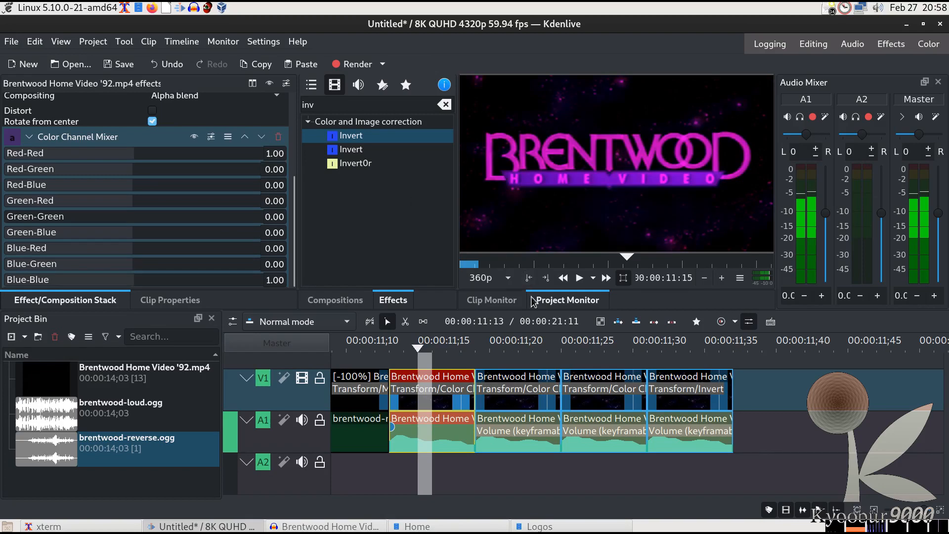
Step: In the second short clip's Color Channel Mixer, set Red-Red to 1 and both Green-Red and Green-Blue to 0
click(504, 347)
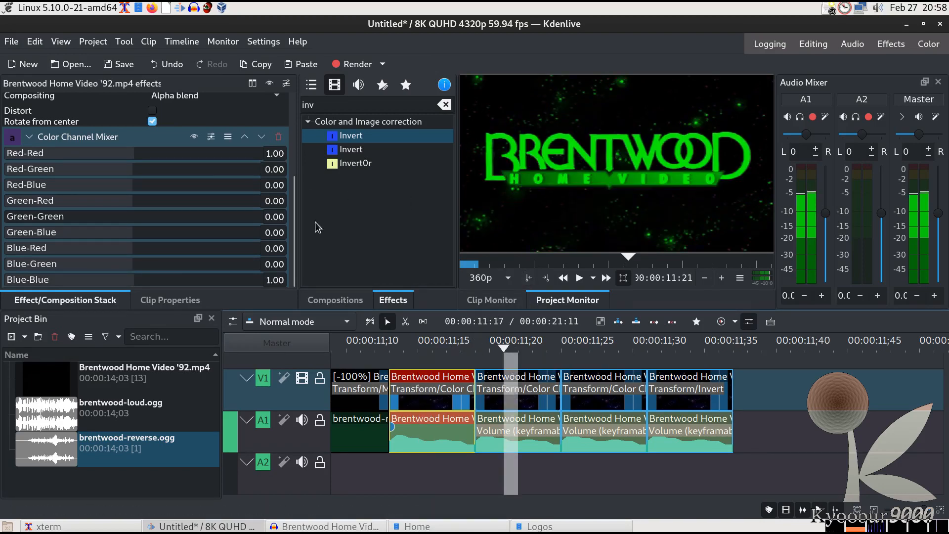
click(498, 380)
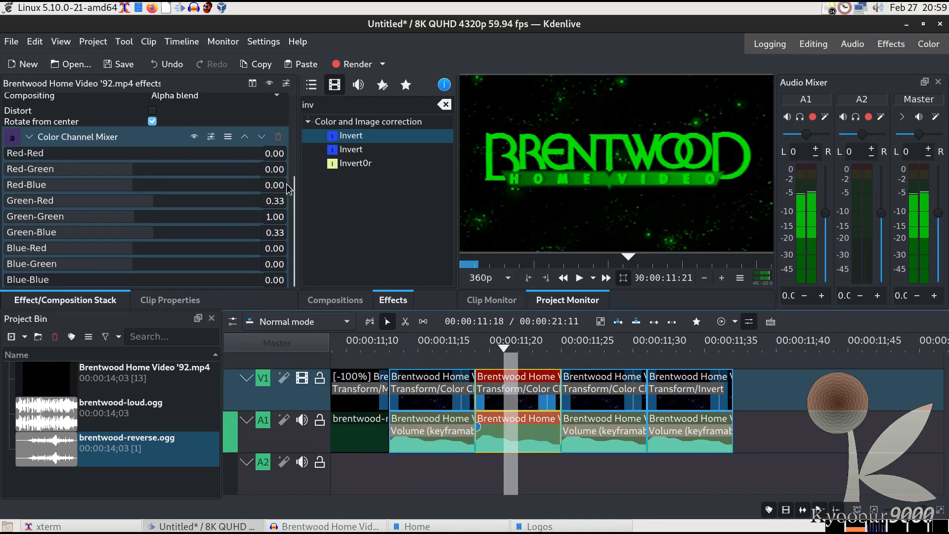
double_click(270, 157)
text(1)
key(Tab)
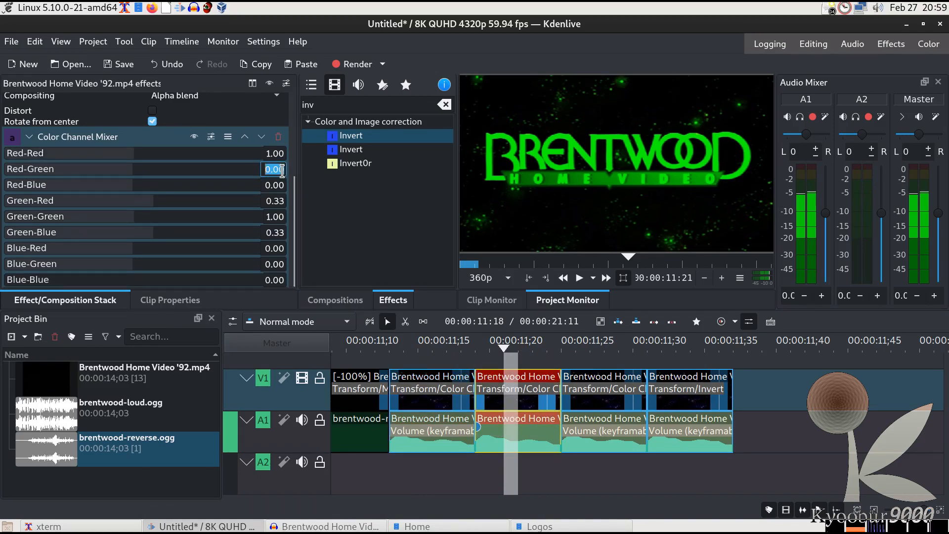
click(281, 202)
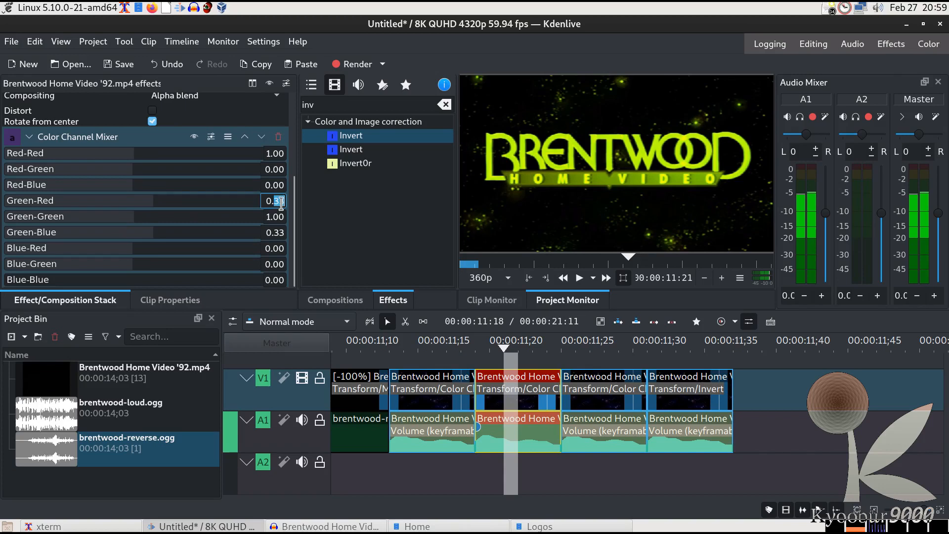
click(275, 203)
triple_click(275, 204)
text(0)
key(Tab)
key(Tab)
text(0)
key(Tab)
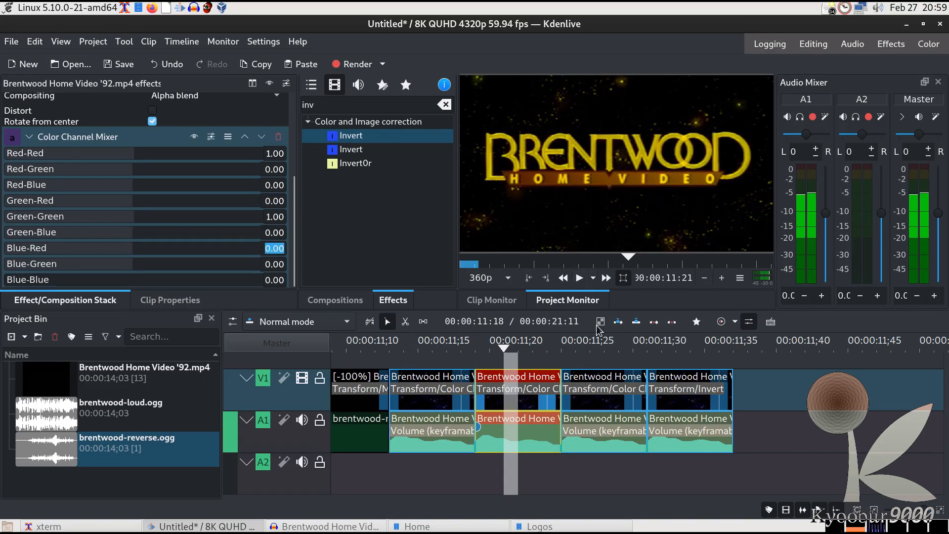
Step: In the third short clip's Color Channel Mixer, set Green-Green to 1 and both Blue-Red and Blue-Green to 0
click(576, 349)
click(581, 391)
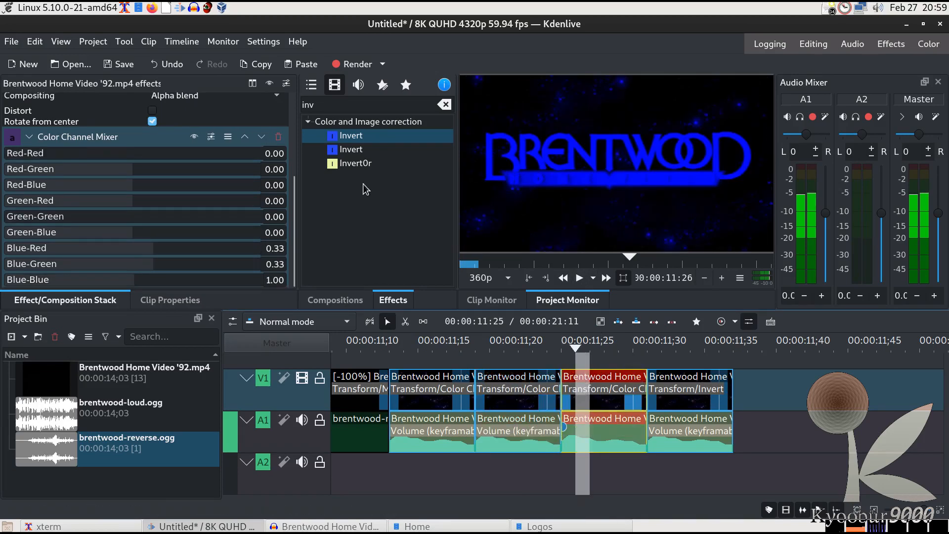
double_click(281, 217)
text(1)
key(Tab)
key(Tab)
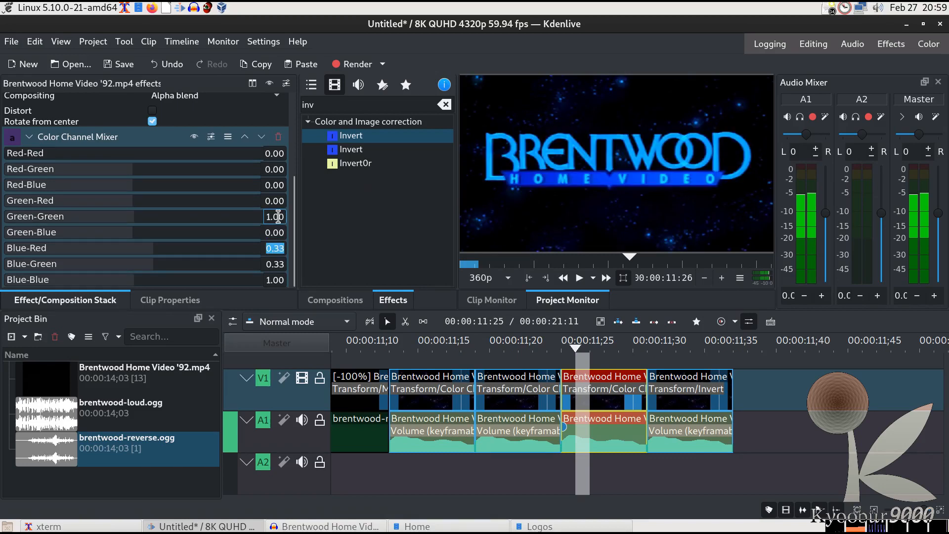
text(0)
key(Tab)
text(0)
key(Tab)
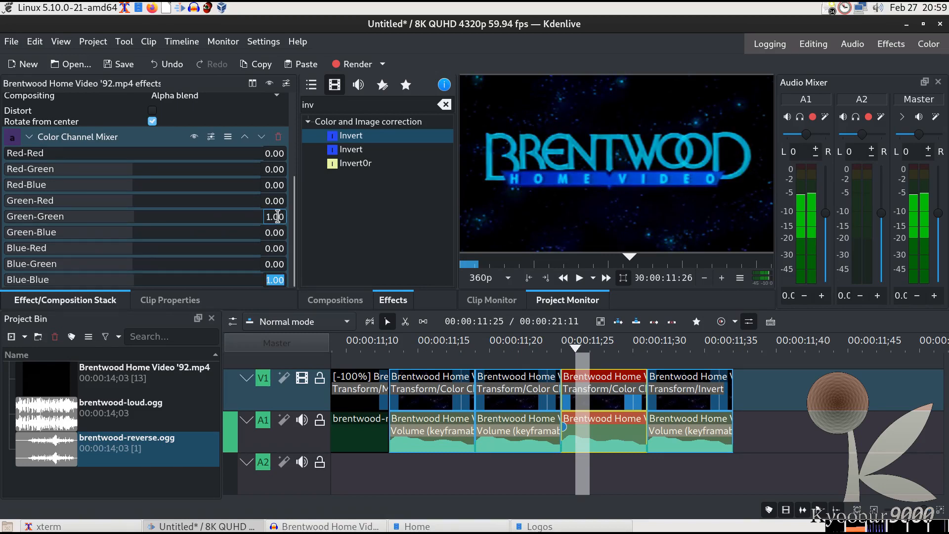
Step: Compare the colors by previewing frames of all four short clips, ending on the first one
click(455, 351)
click(548, 350)
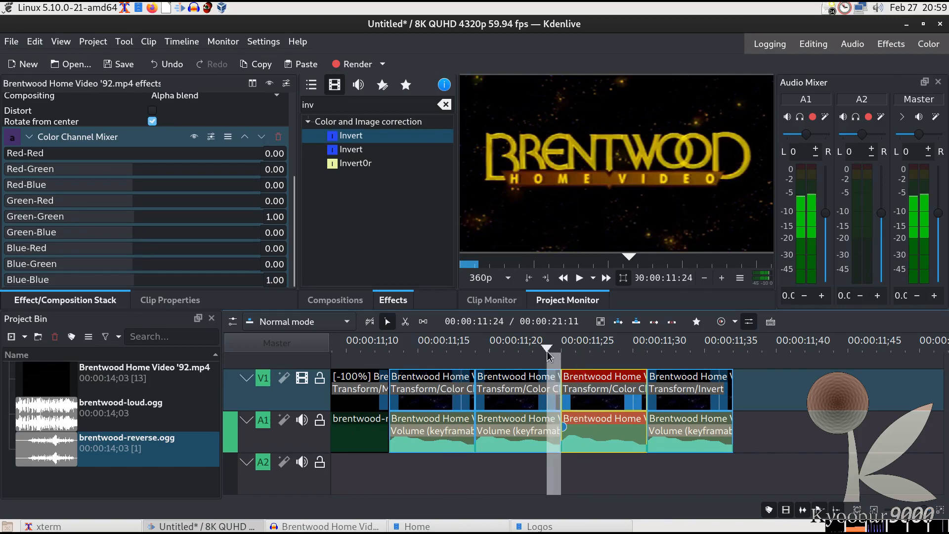
click(594, 354)
click(690, 350)
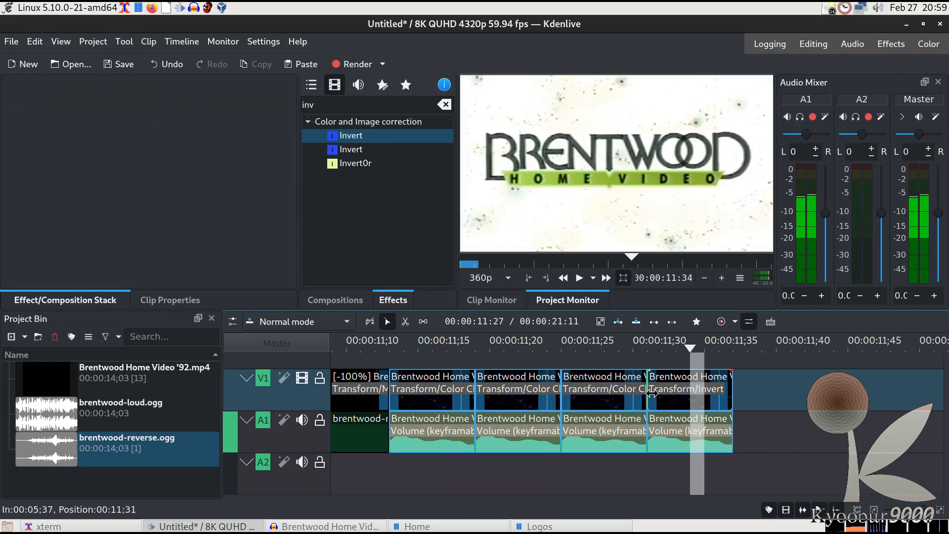
click(376, 136)
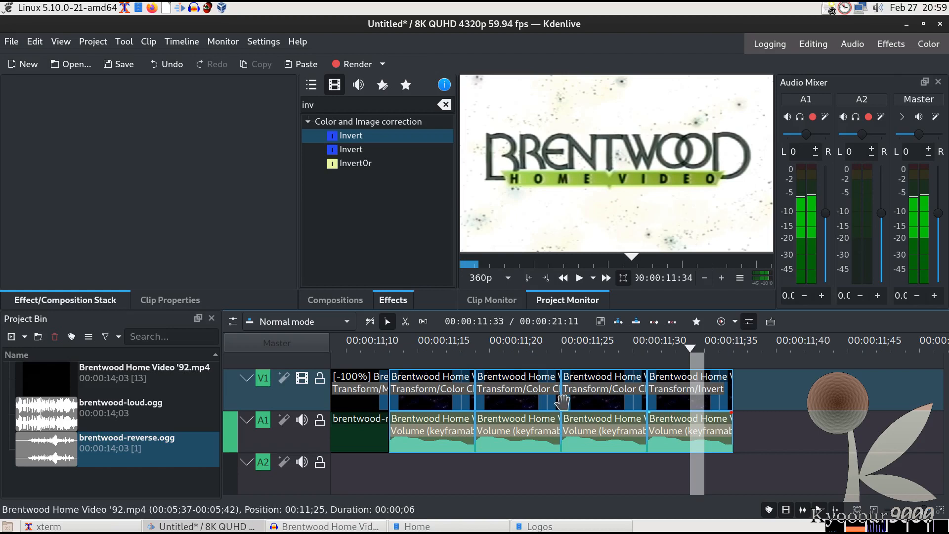
click(418, 349)
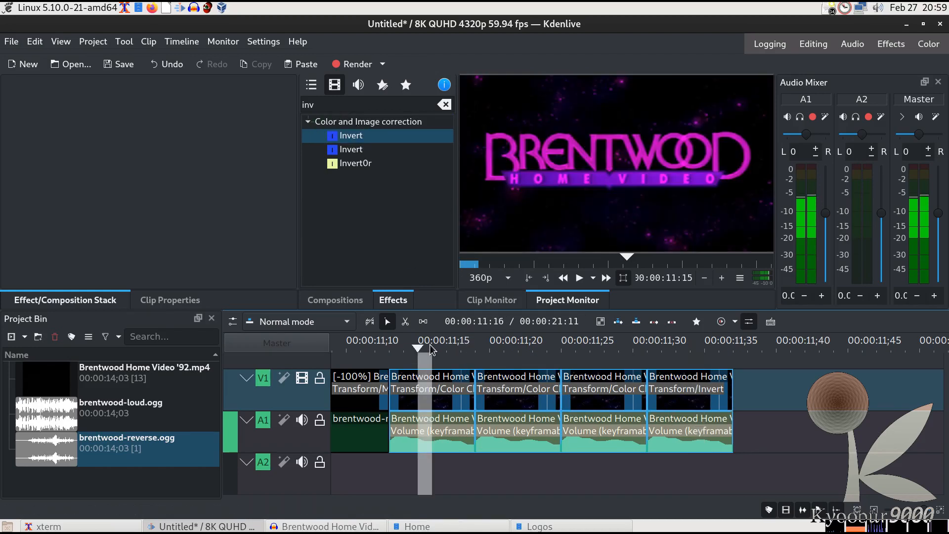
Step: Search the effects for "mir" and preview frames of the second and third short clips
double_click(329, 110)
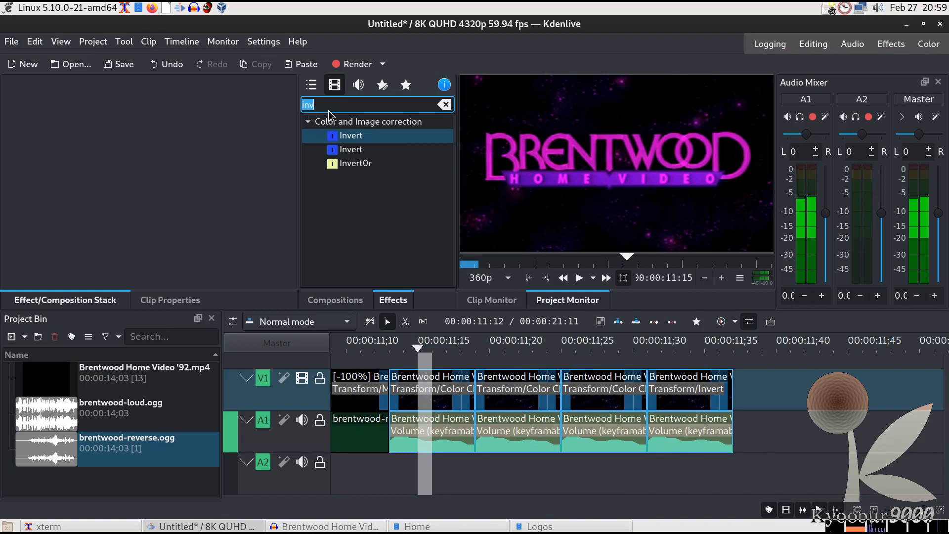
text(mir)
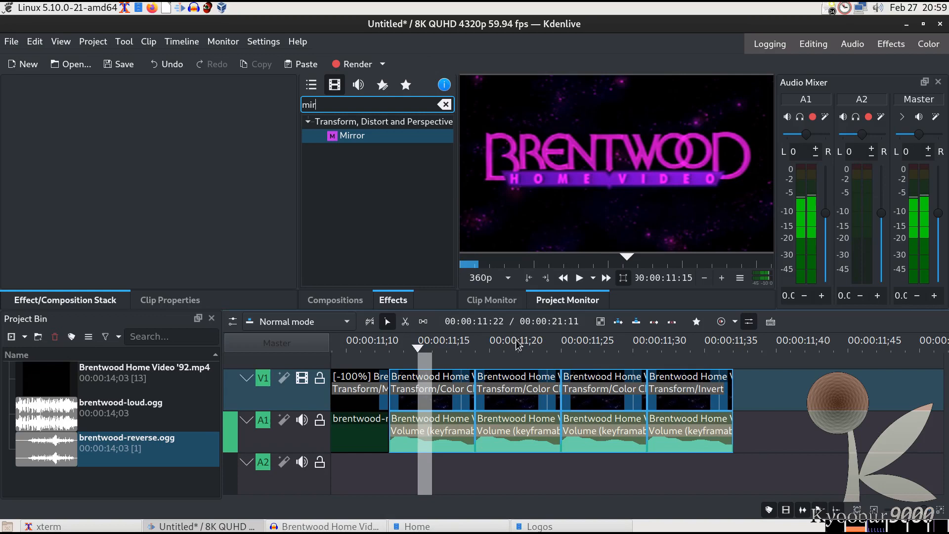
click(514, 355)
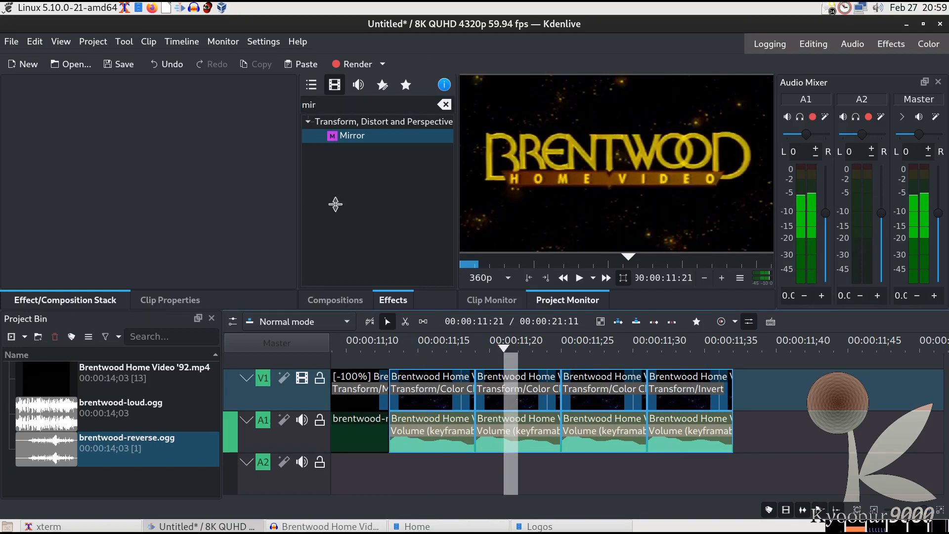
click(605, 355)
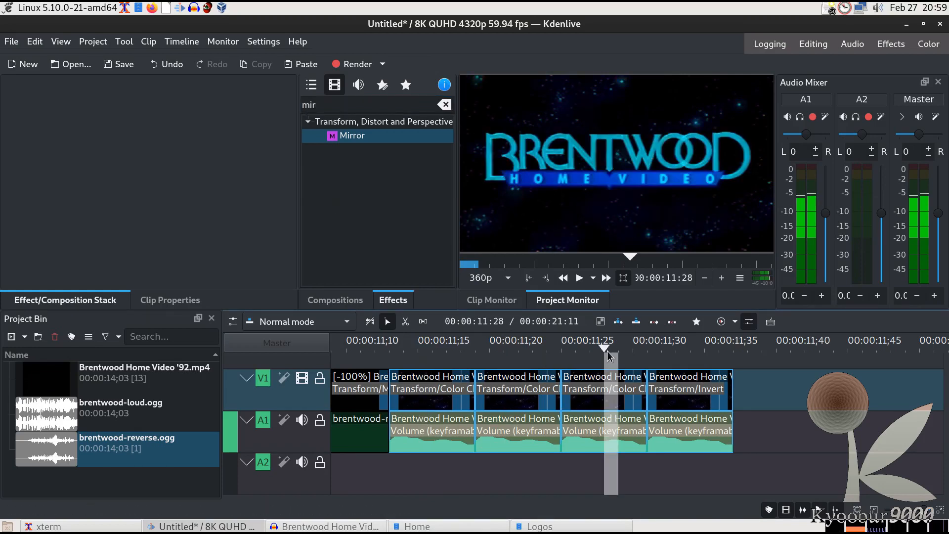
Step: Search the effects for "fl" and apply Flip Horizontally to the second short clip
click(518, 351)
double_click(363, 105)
text(fl)
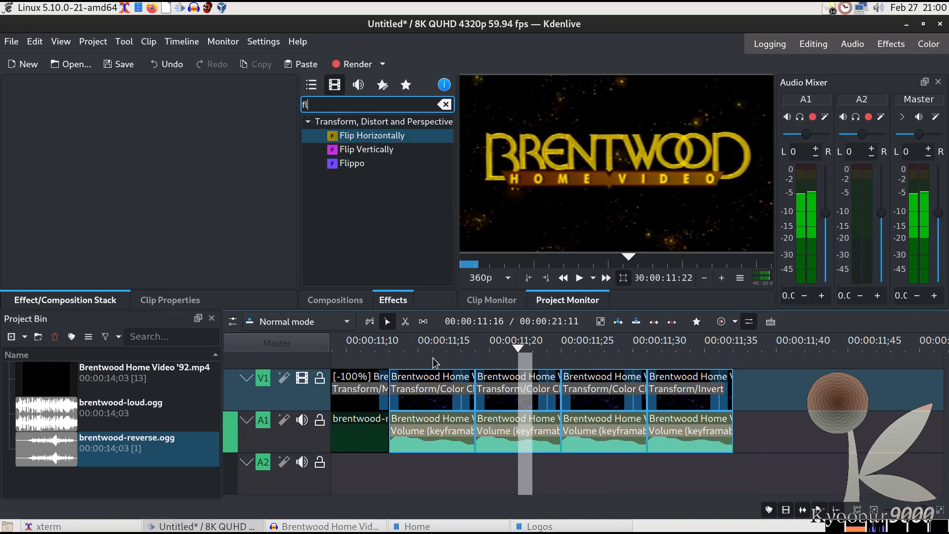
drag(346, 135, 532, 398)
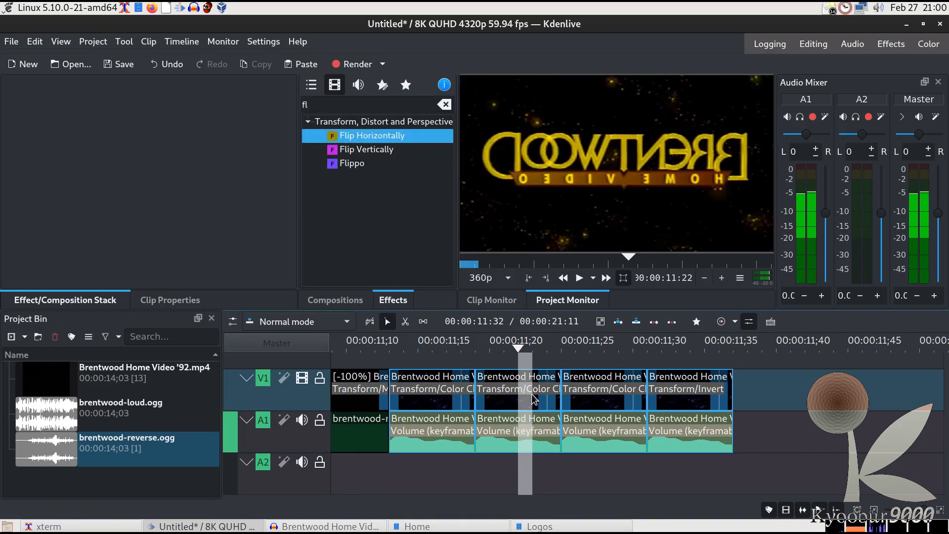
Step: Apply Flip Vertically to the third short clip and Flippo on both X and Y axes to the fourth
click(604, 342)
double_click(348, 150)
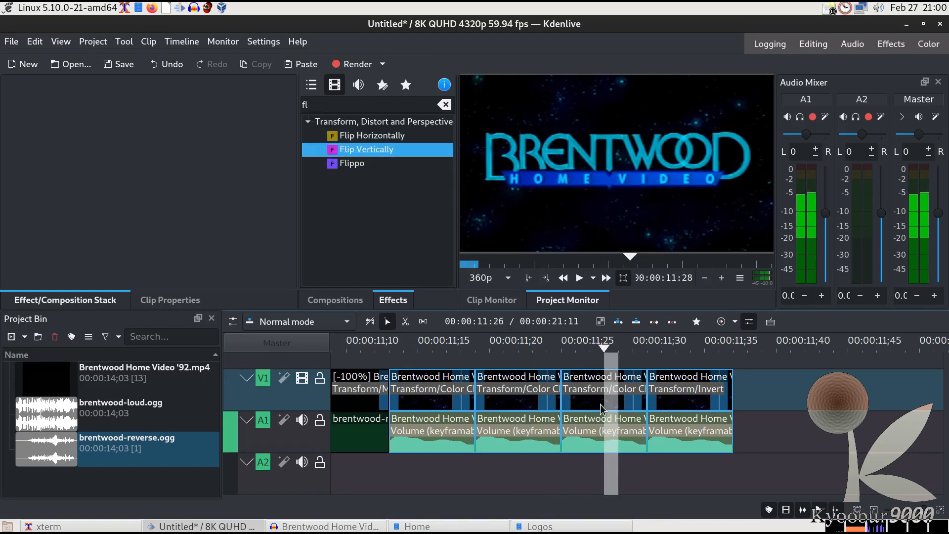
click(687, 342)
drag(351, 166, 690, 389)
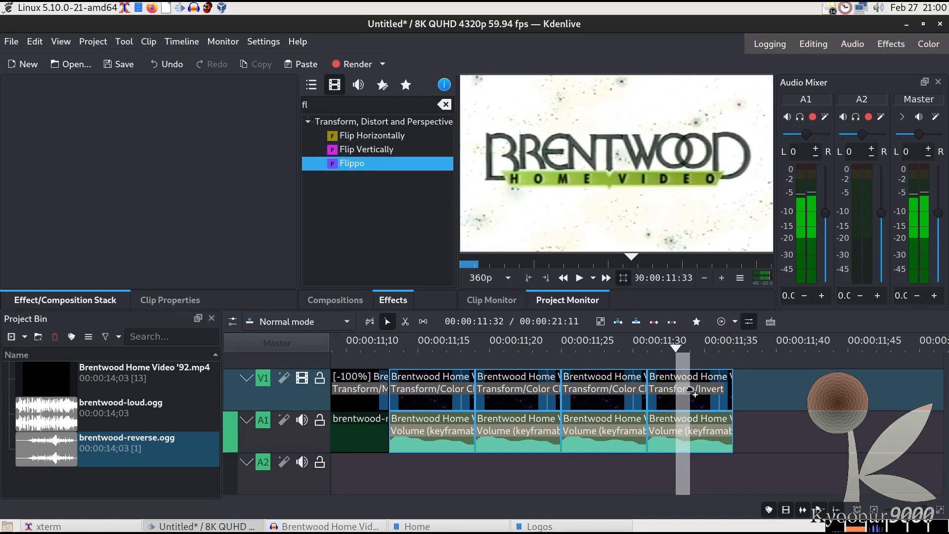
click(683, 392)
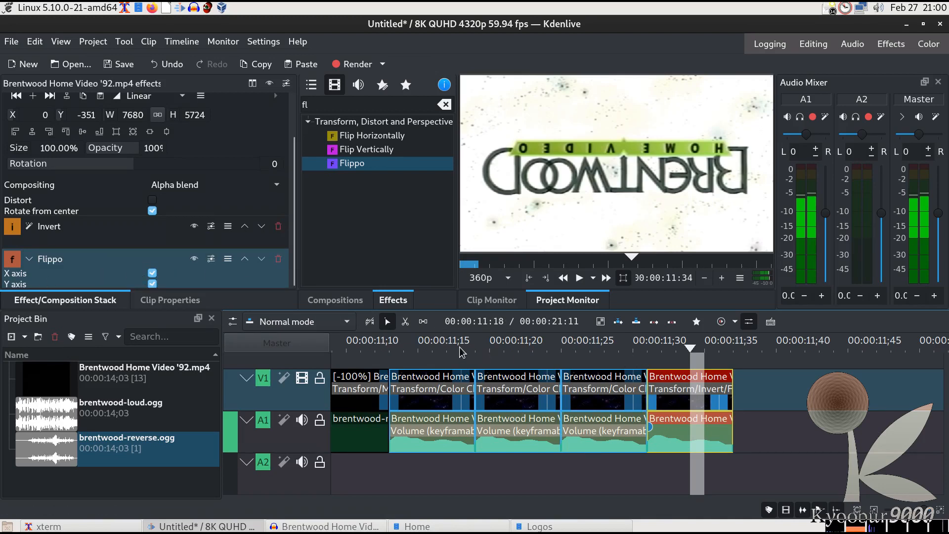
Step: Step frame by frame through the short clips to check the flips, starting in the first clip
click(436, 352)
key(Right)
key(Right)
key(Right)
key(Right)
key(Left)
key(Left)
key(Left)
key(Right)
key(Right)
key(Right)
key(Right)
key(Right)
key(Right)
key(Right)
key(Right)
key(Right)
key(Right)
key(Right)
key(Right)
key(Right)
key(Right)
key(Right)
key(Right)
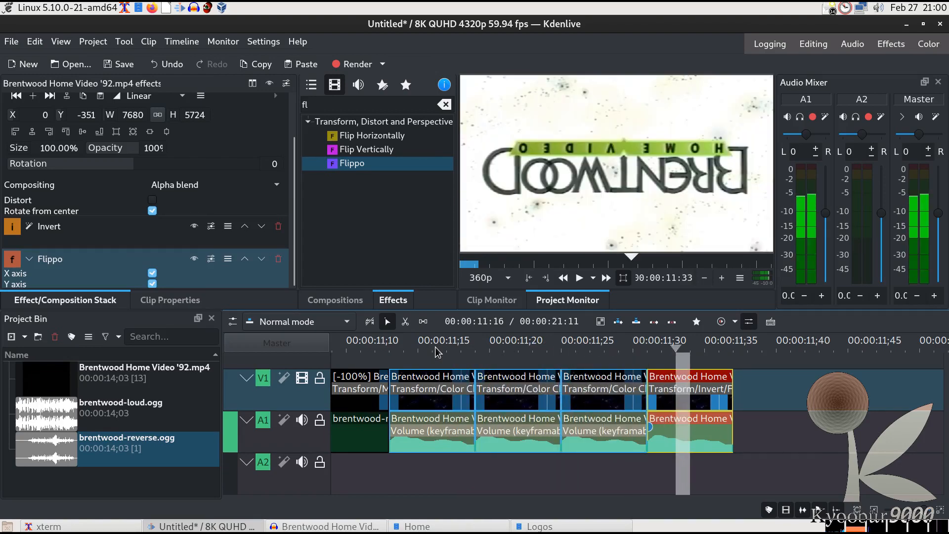
key(Right)
key(Right)
Step: Play the four flipped and colored short clips from the start of the first one
click(389, 347)
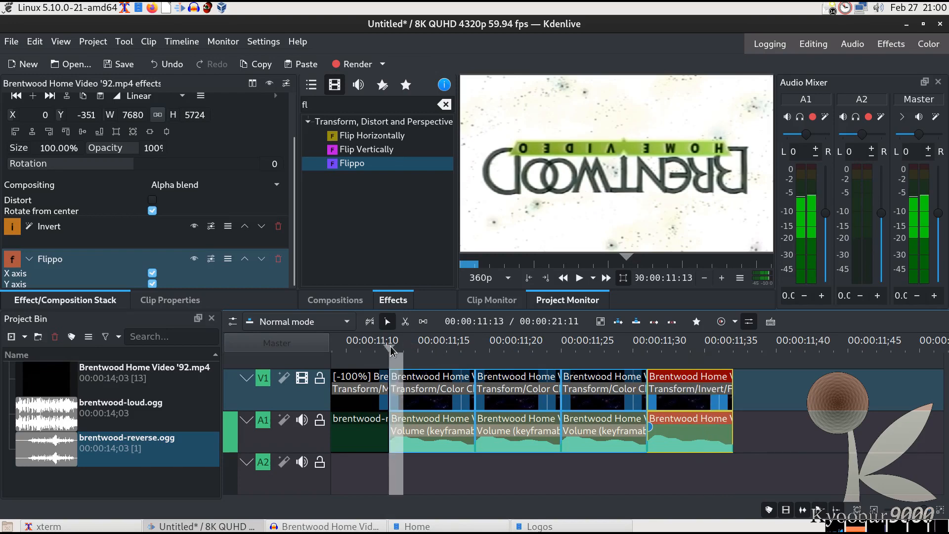
click(578, 278)
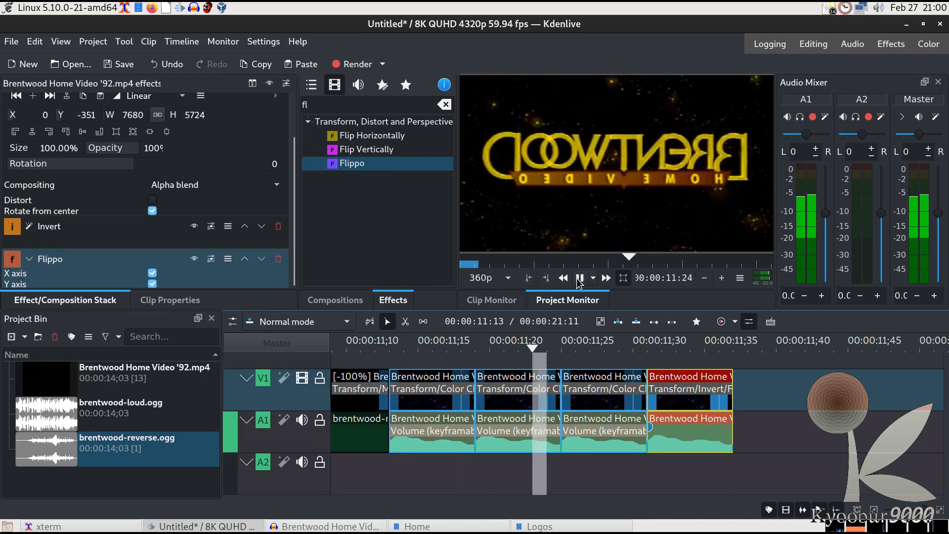
click(578, 278)
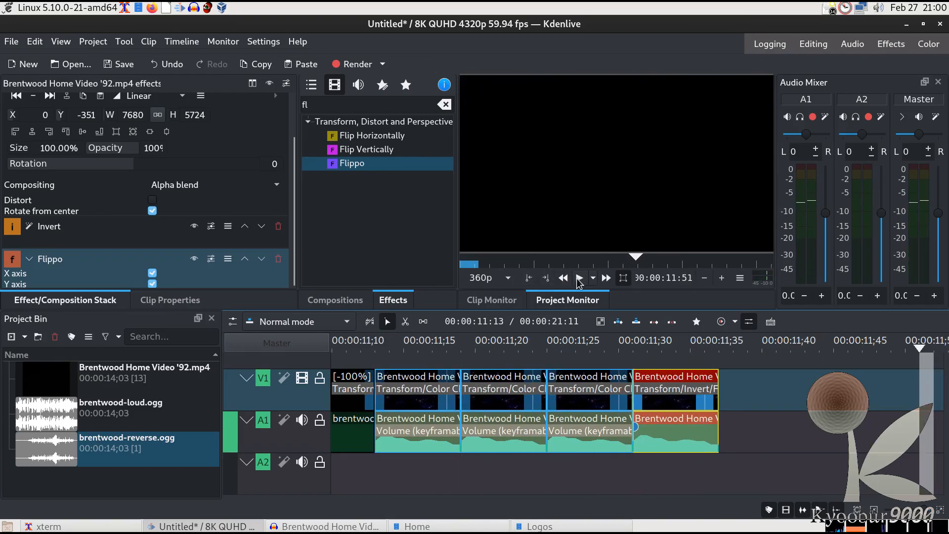
Step: Compare the orientation of the logo in single frames of all four short clips, ending on the second
click(496, 350)
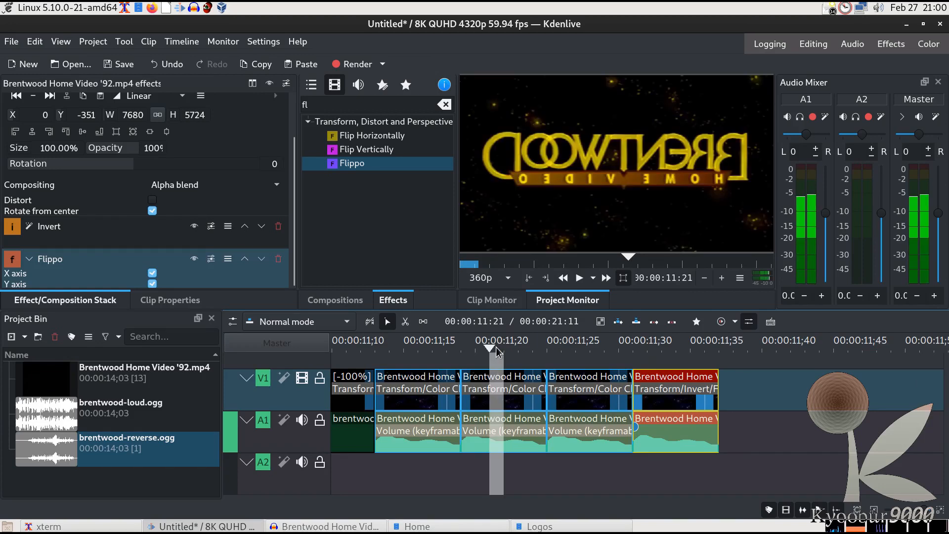
drag(497, 350, 403, 350)
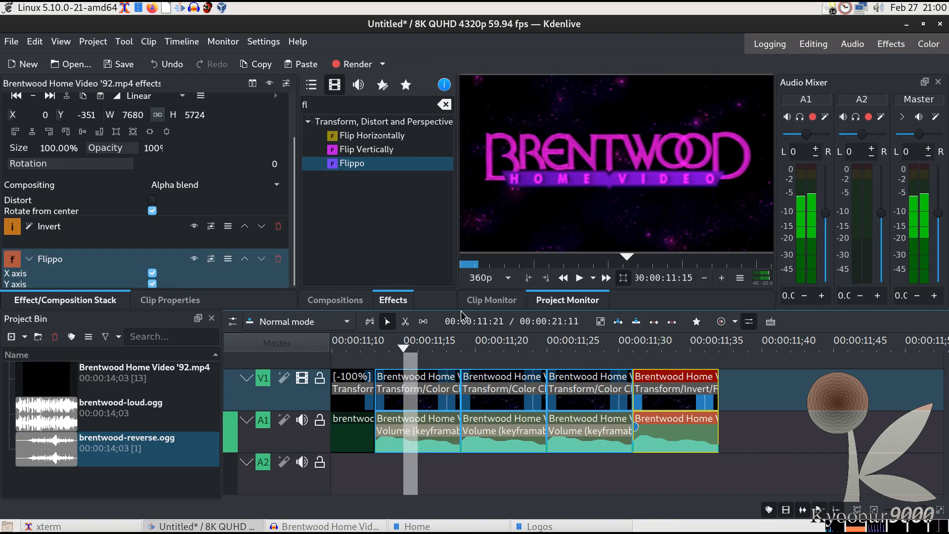
click(507, 358)
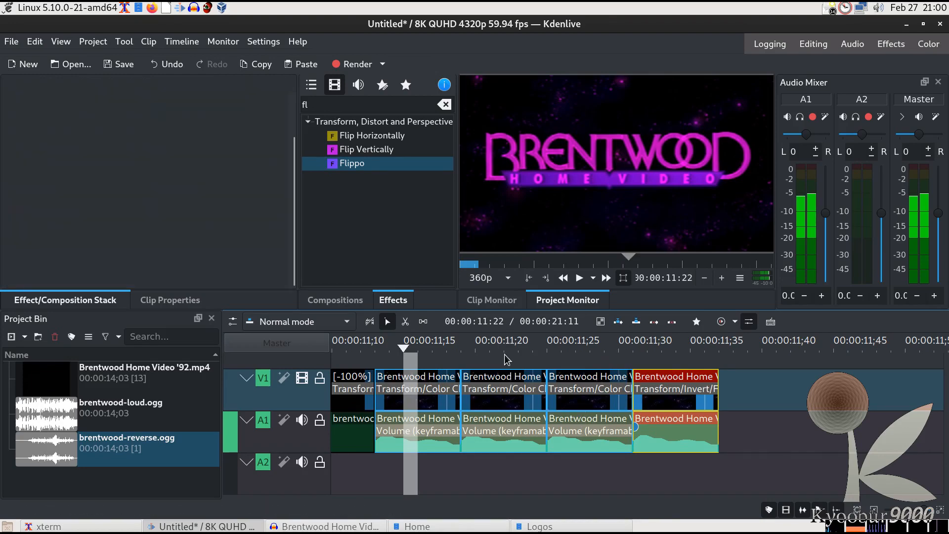
click(581, 349)
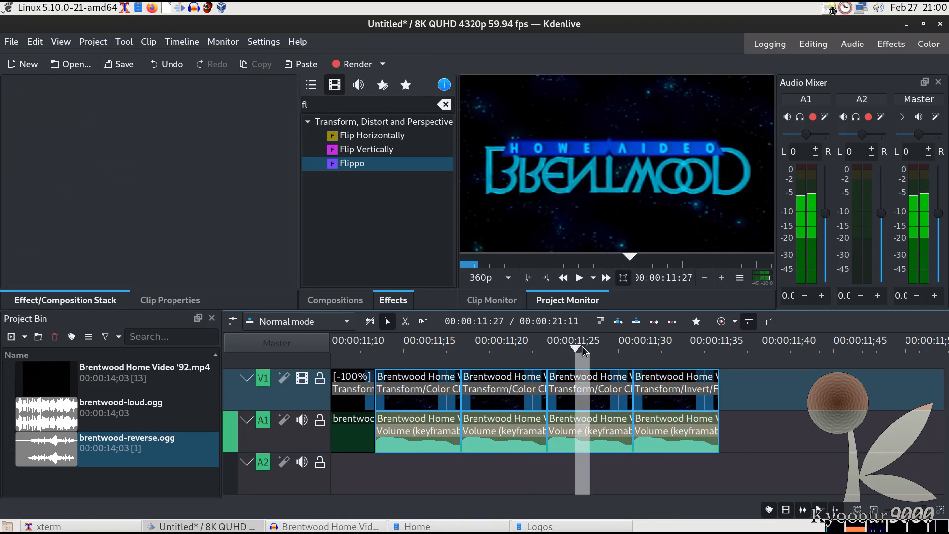
click(661, 349)
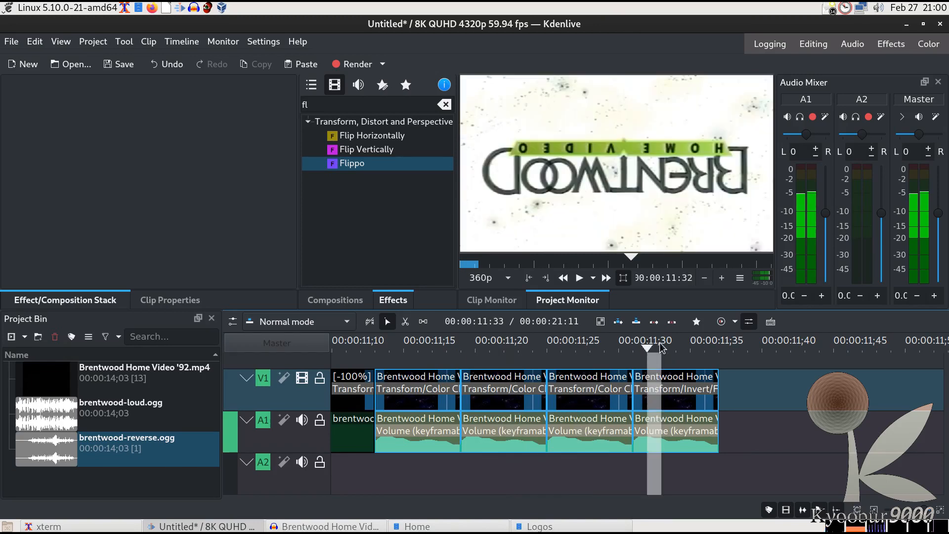
click(505, 350)
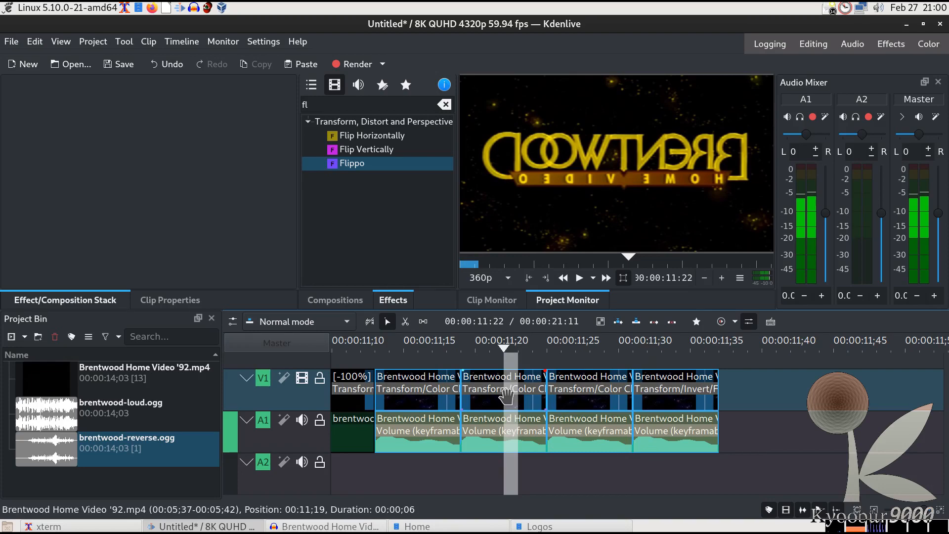
Step: Remove Flippo from the fourth short clip and Flip Vertically from the third, and preview a frame of each
click(679, 389)
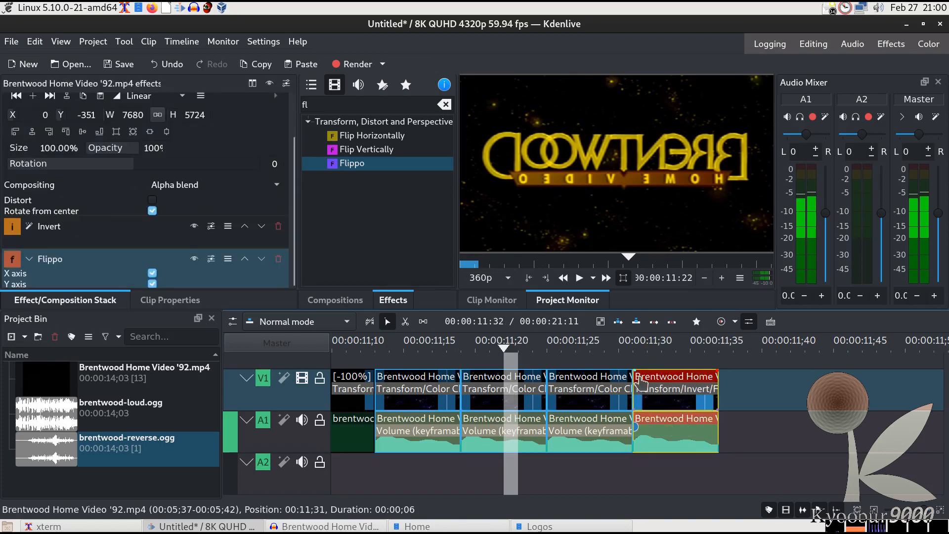
click(279, 259)
click(612, 398)
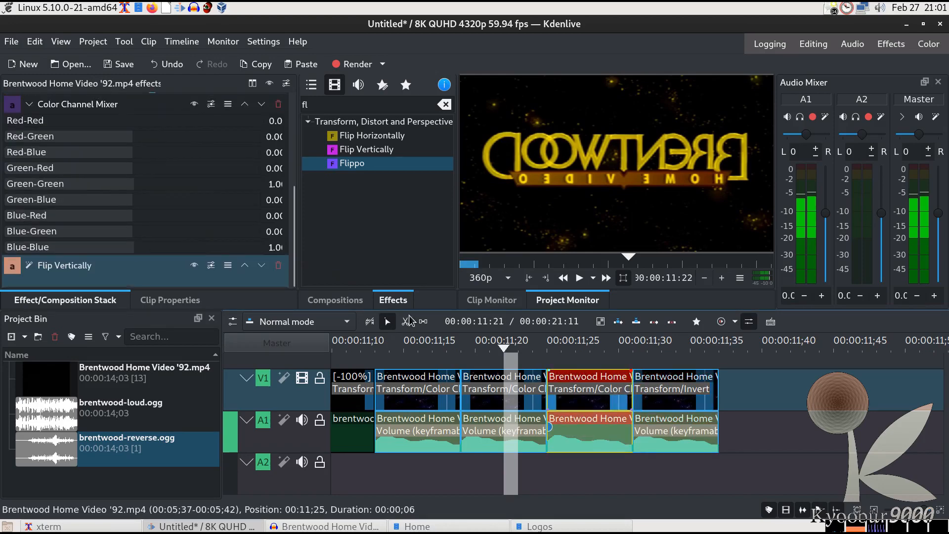
click(277, 268)
click(594, 348)
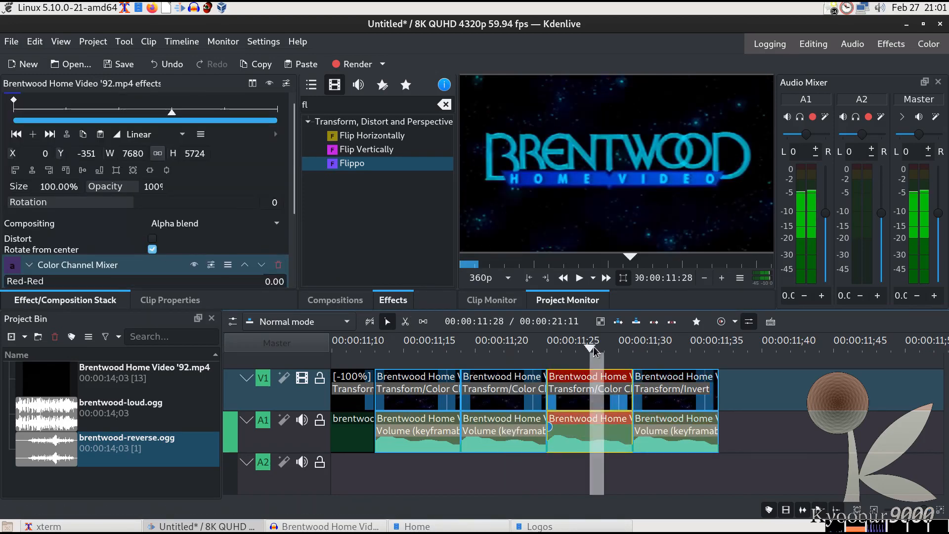
click(677, 351)
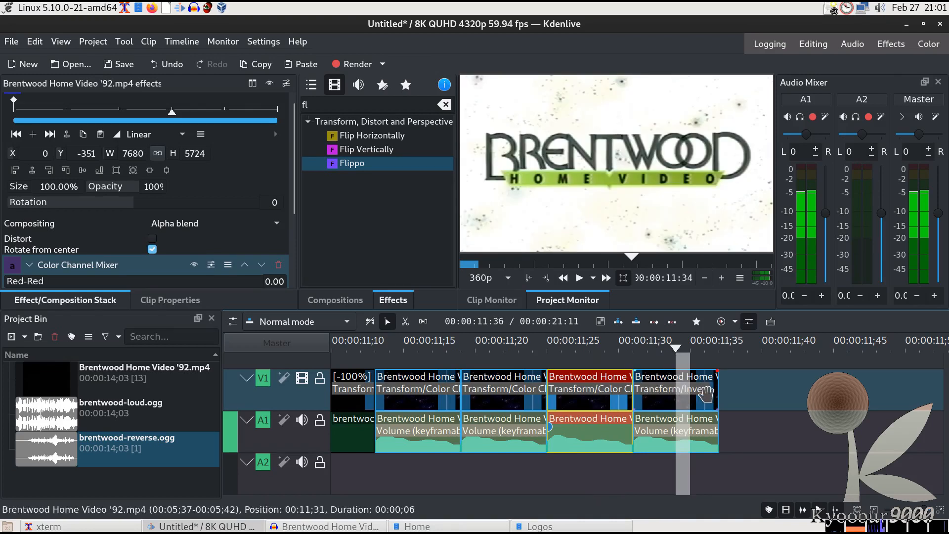
Step: Apply Flippo to the third short clip and Flip Vertically to the fourth, and preview the short clips
click(355, 163)
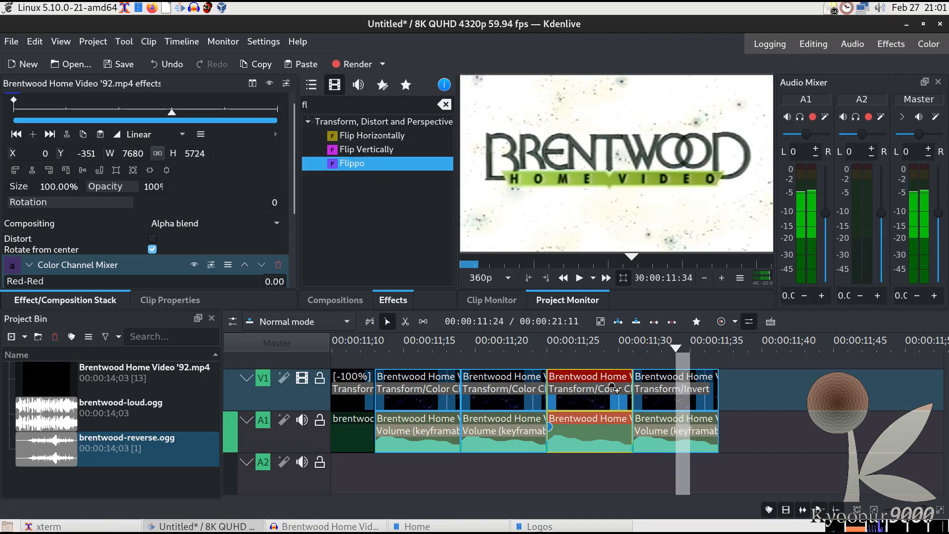
double_click(355, 164)
drag(381, 157, 672, 290)
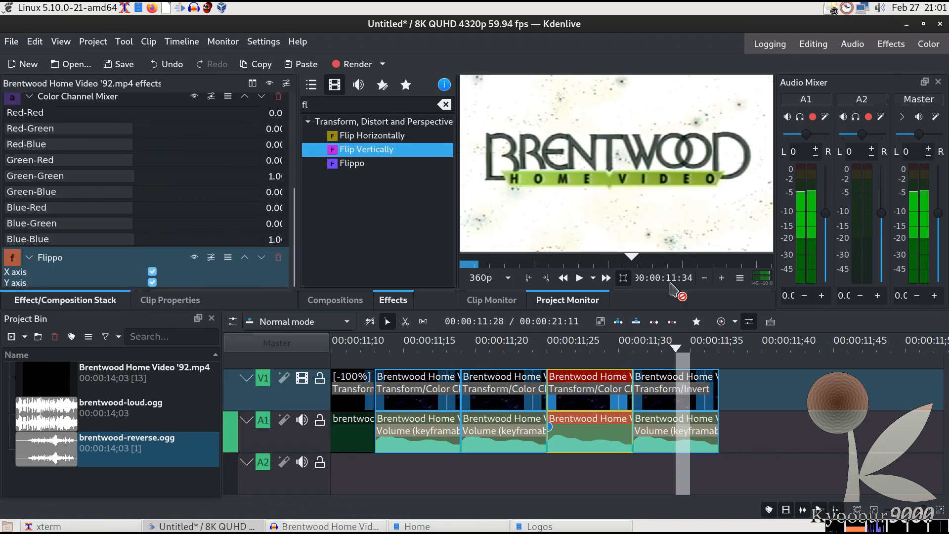
drag(685, 392, 686, 392)
click(434, 347)
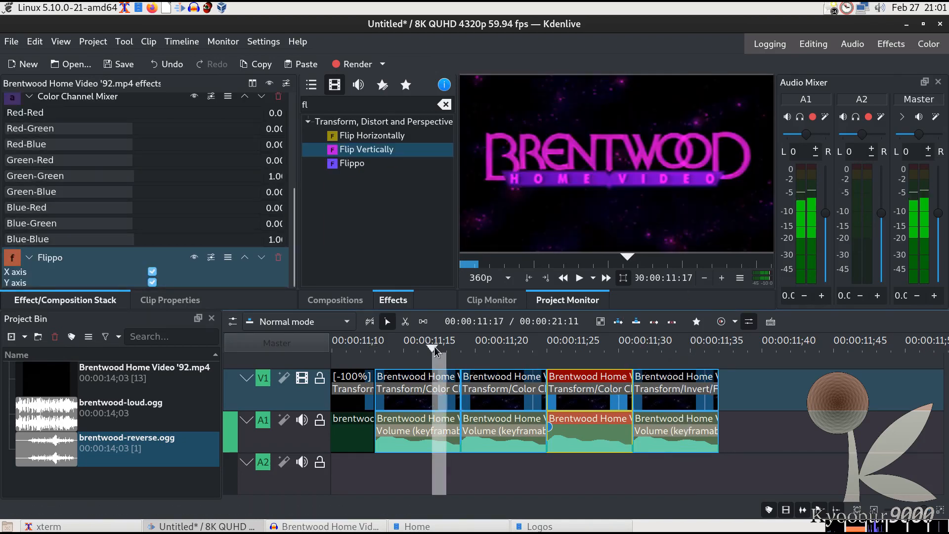
key(space)
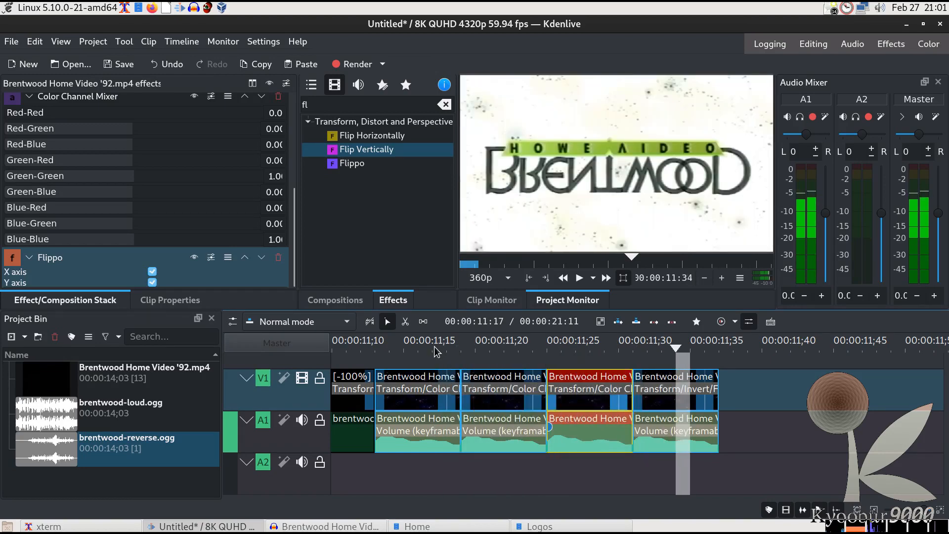
Step: Remove Flippo from the third short clip and Flip Vertically from the fourth
click(283, 262)
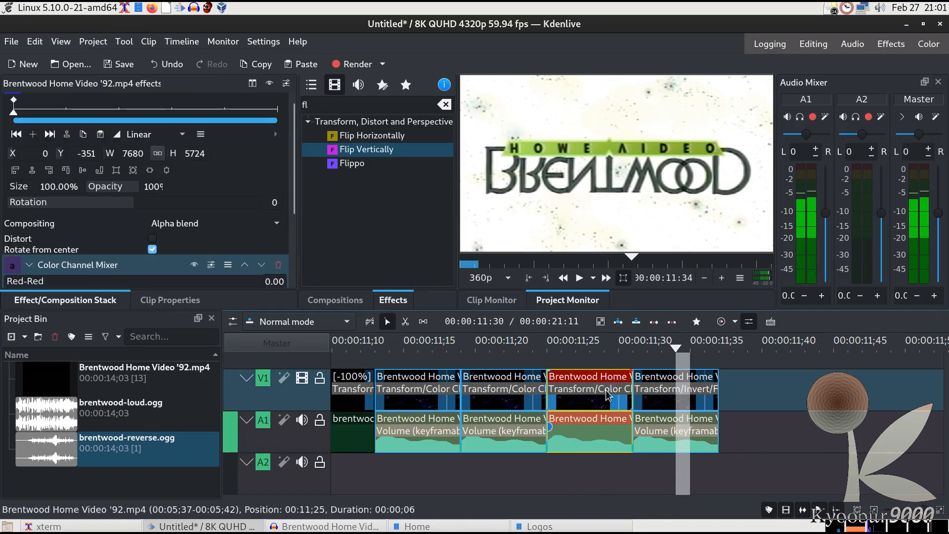
scroll(296, 242, down, 3)
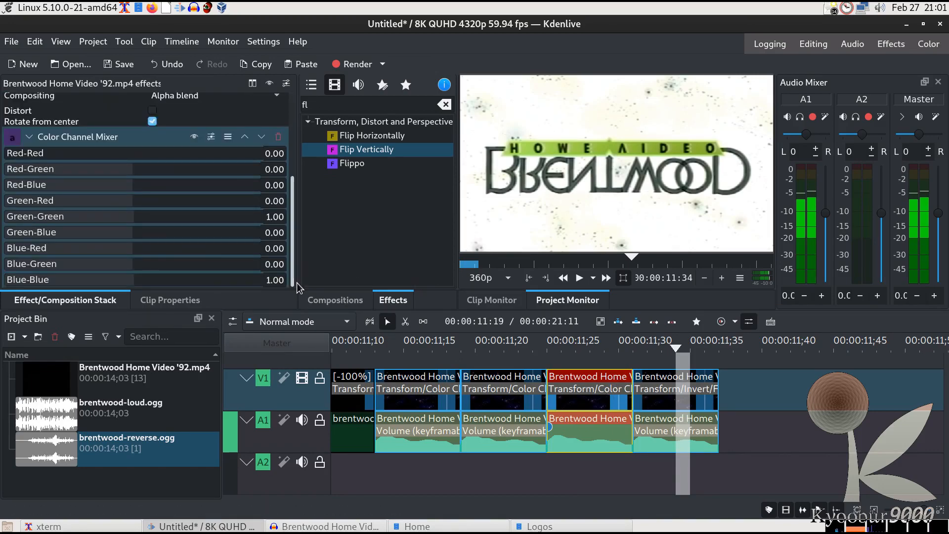
click(675, 384)
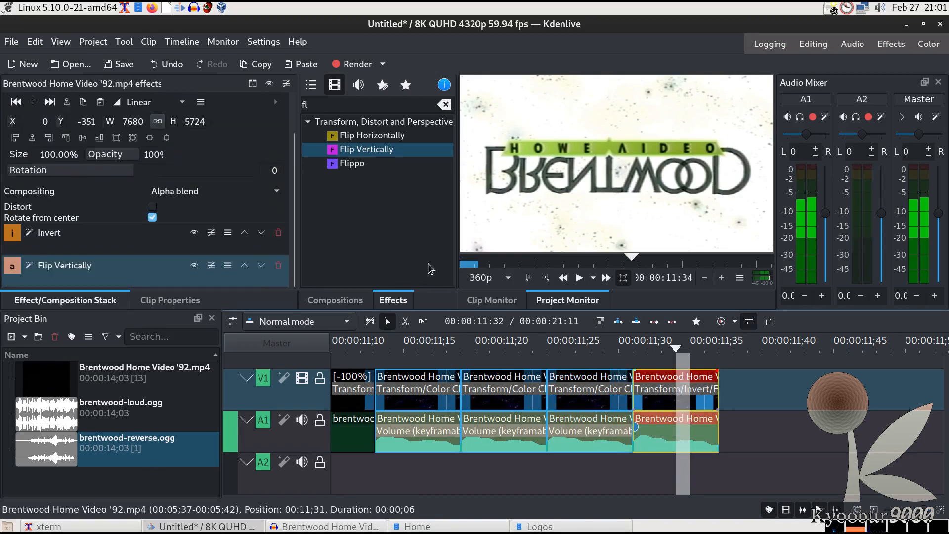
click(279, 266)
Step: Apply Flip Vertically to the third short clip and Flippo to the fourth, and preview a frame of each short clip
drag(342, 150, 531, 210)
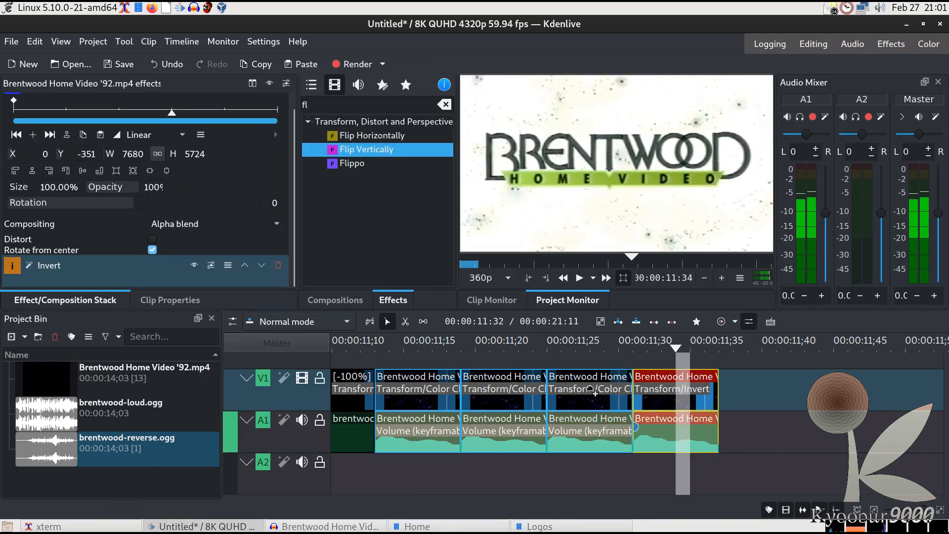
drag(349, 164, 686, 283)
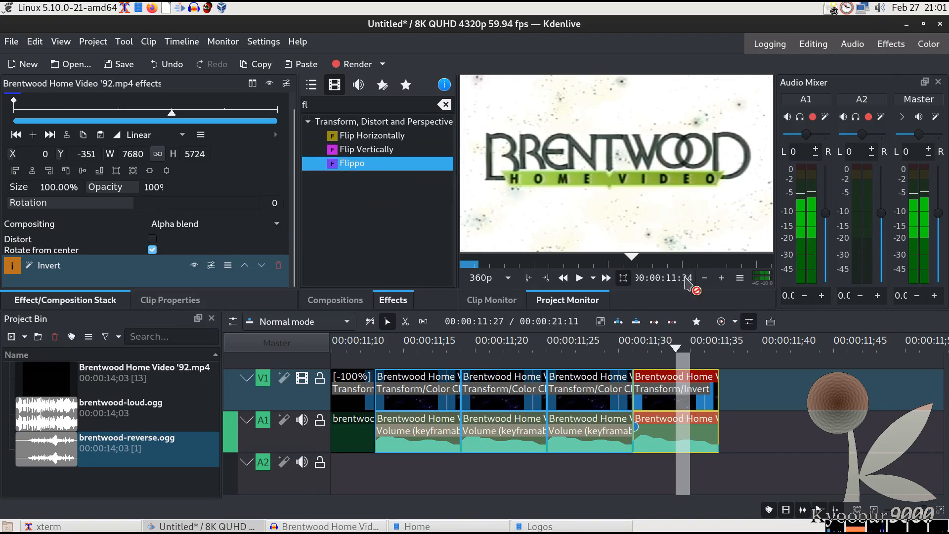
drag(690, 403, 690, 403)
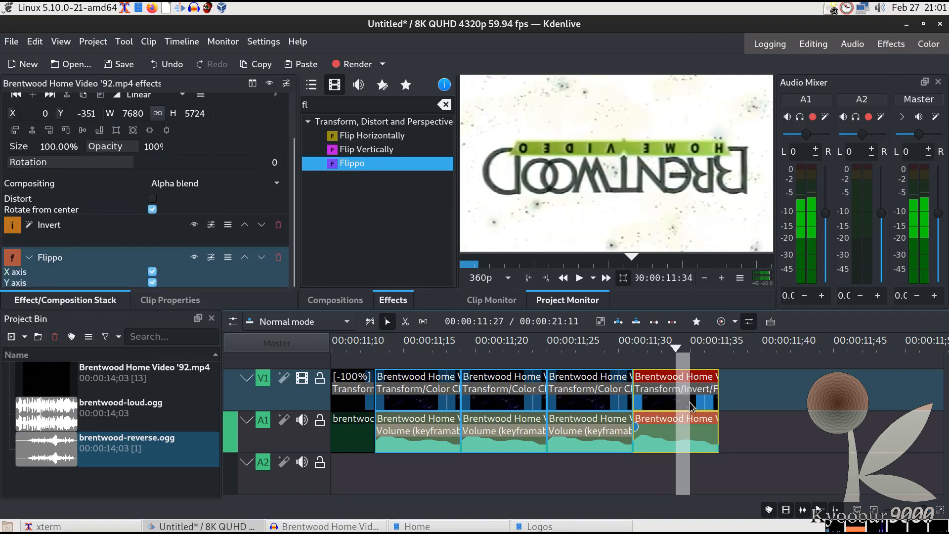
click(417, 347)
click(519, 350)
click(596, 350)
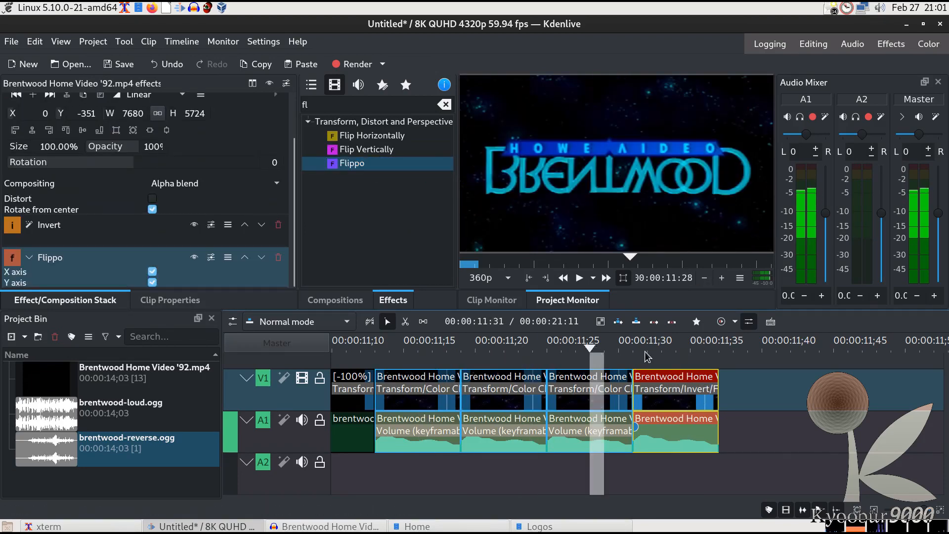
click(652, 351)
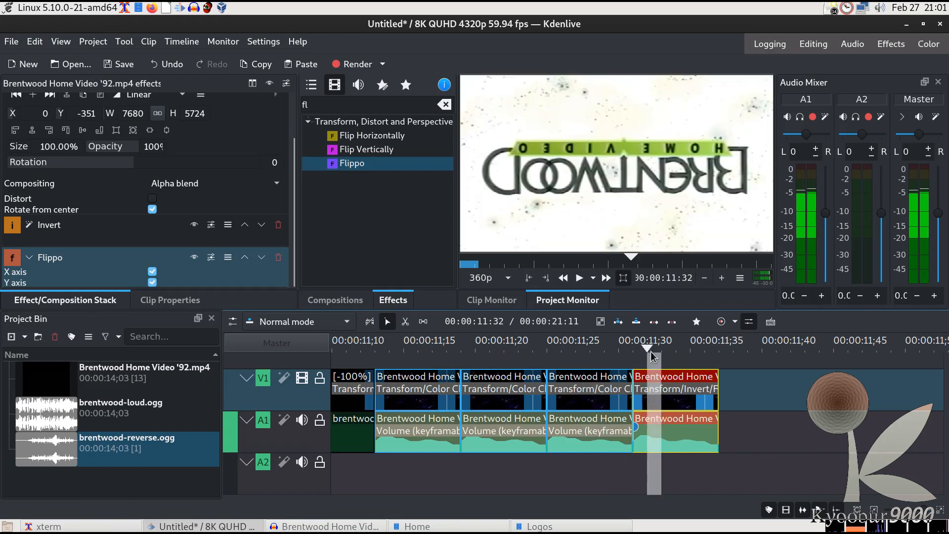
Step: Select all four short clips with their audio and copy them
click(879, 511)
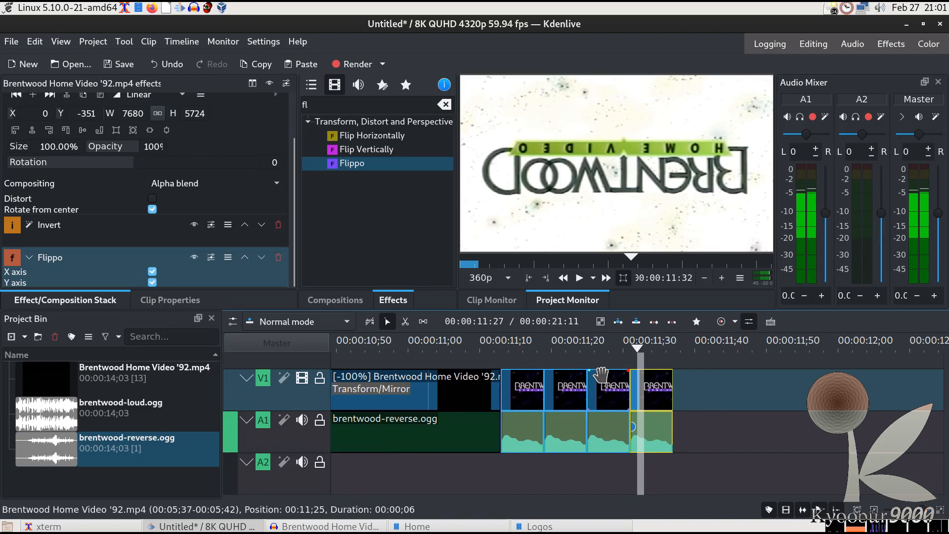
click(516, 382)
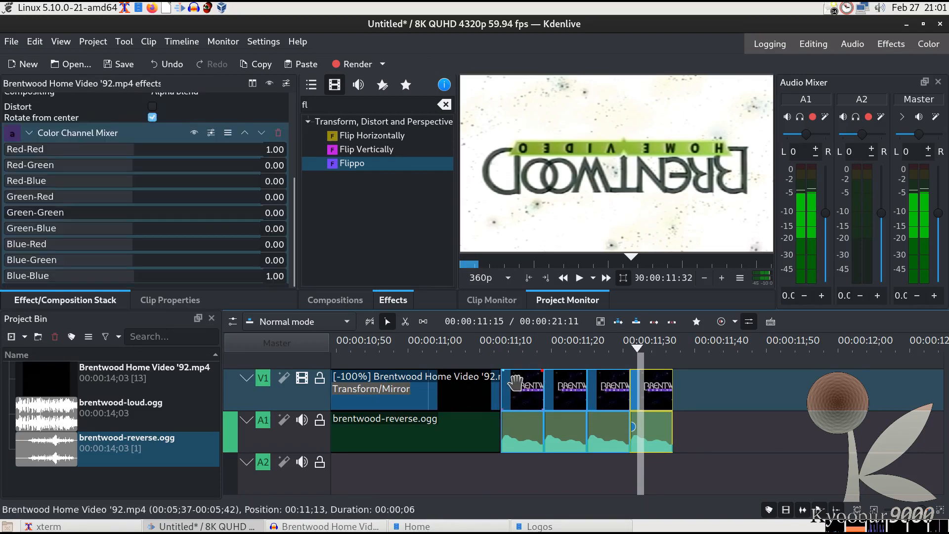
shift+click(652, 388)
click(549, 395)
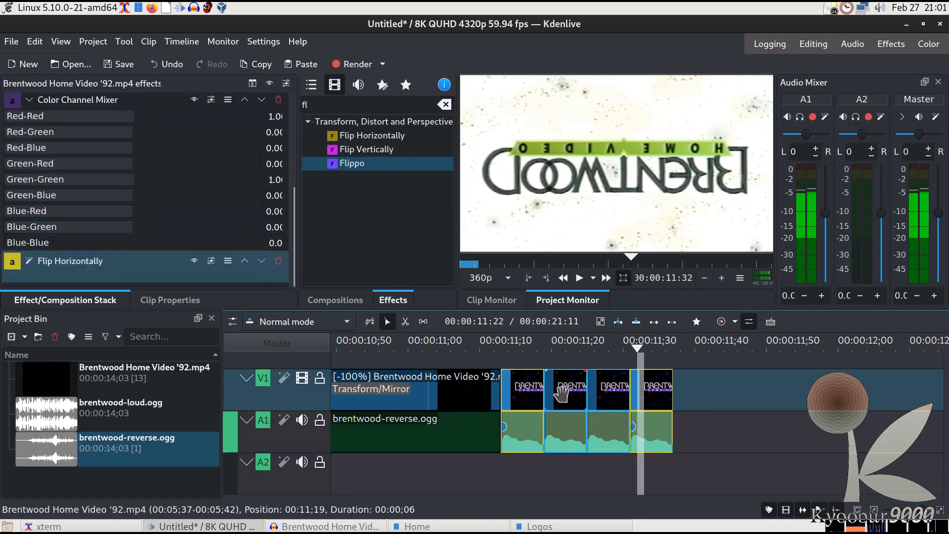
click(527, 394)
shift+click(562, 395)
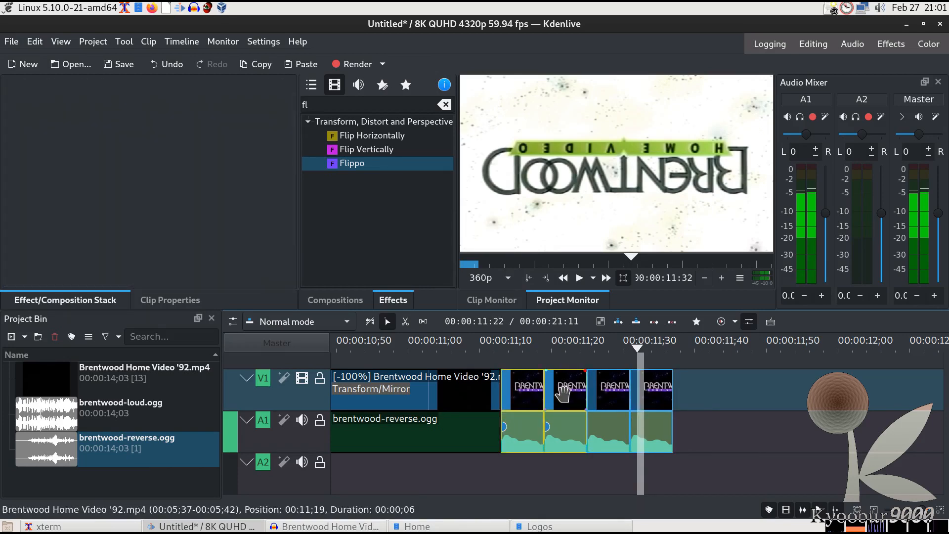
shift+click(601, 391)
shift+click(656, 392)
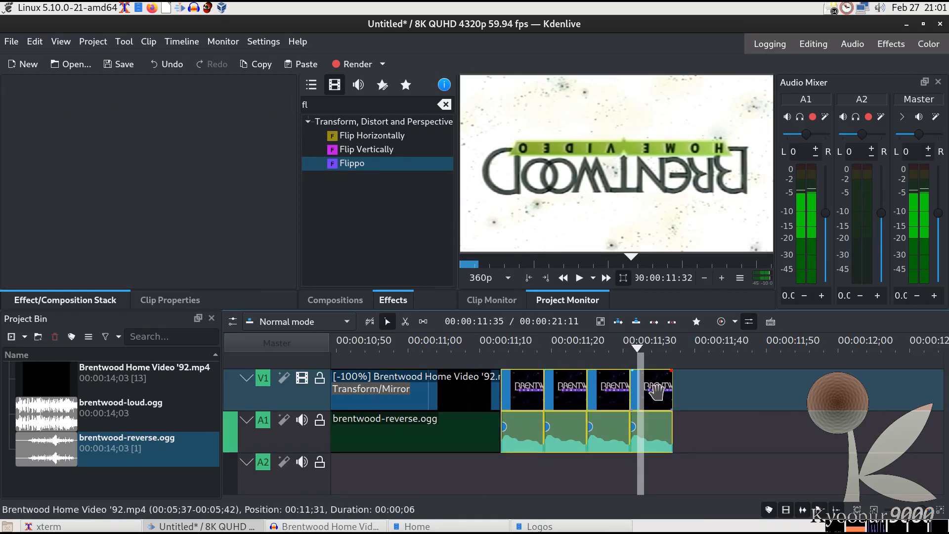
Step: Move the clip following the four short clips about 3 seconds later on the timeline to make room
click(673, 388)
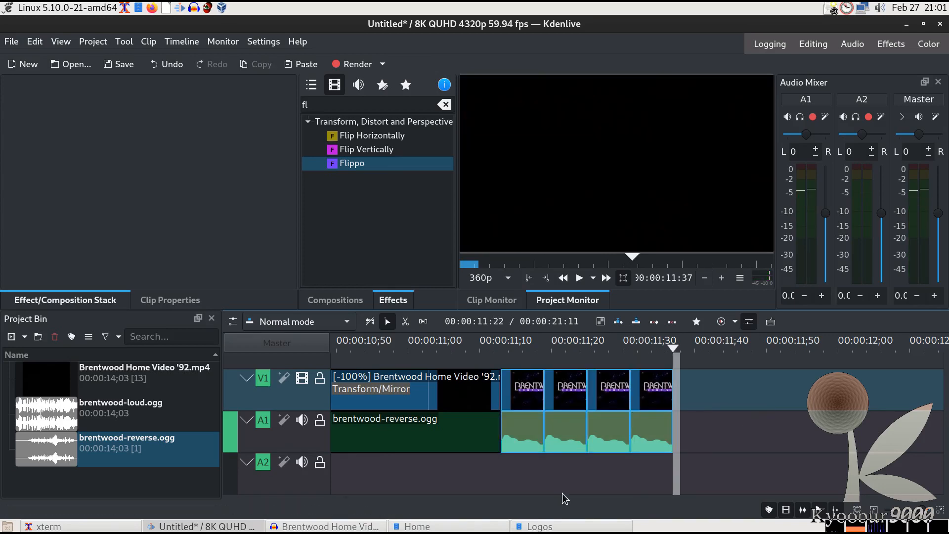
click(877, 514)
click(877, 515)
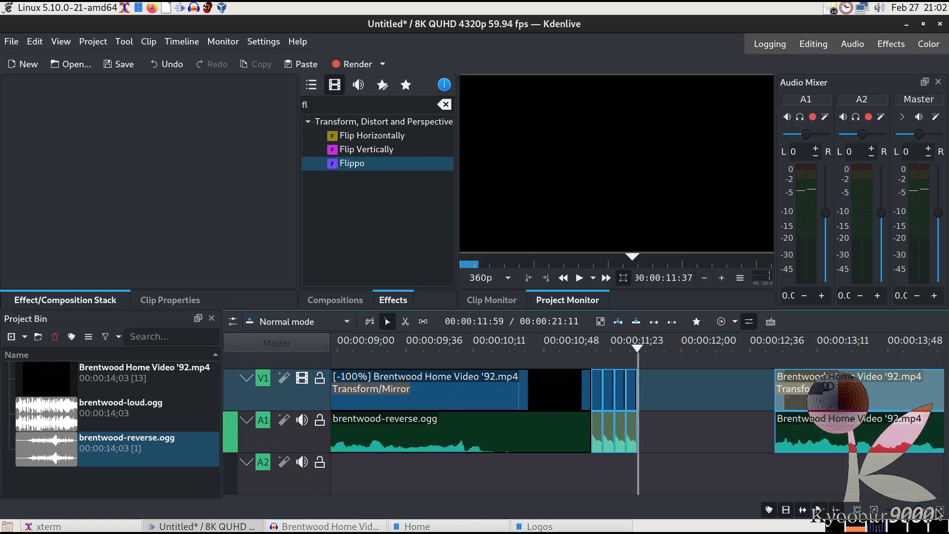
drag(787, 400, 946, 403)
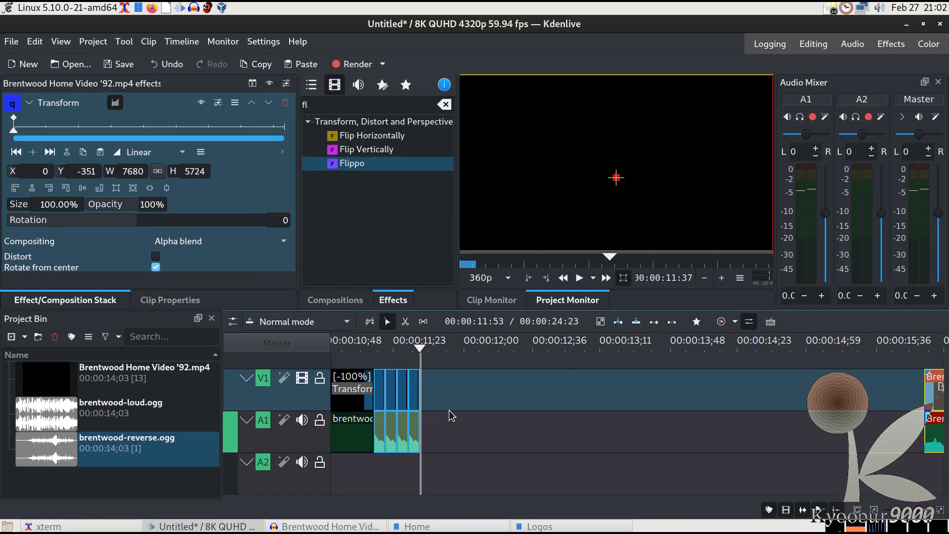
Step: Paste the four short clips and move the copies directly against the end of the original group
key(ctrl+v)
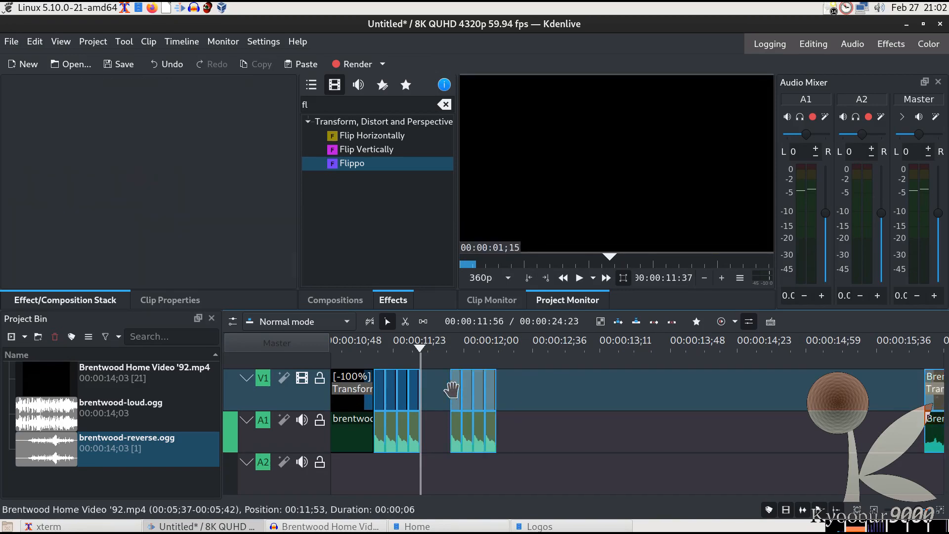
click(451, 389)
drag(450, 391, 470, 394)
click(469, 396)
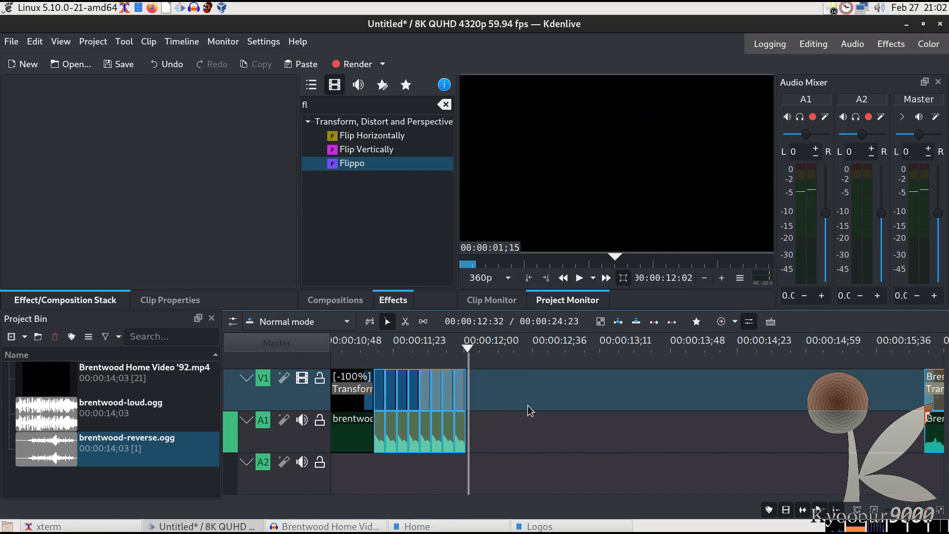
Step: Paste a third set of the four short clips and move each one, in order, against the end of the second set
key(ctrl+v)
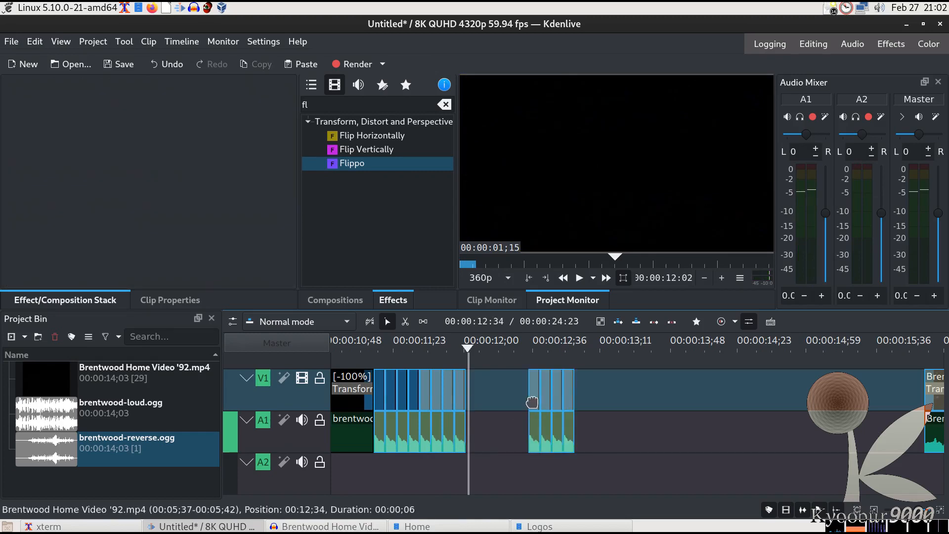
drag(532, 396, 474, 409)
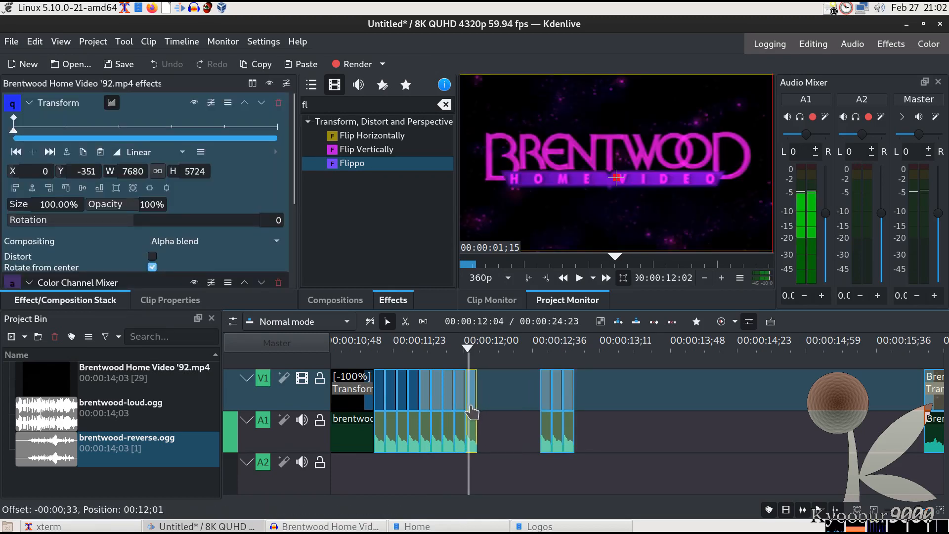
drag(541, 393, 479, 396)
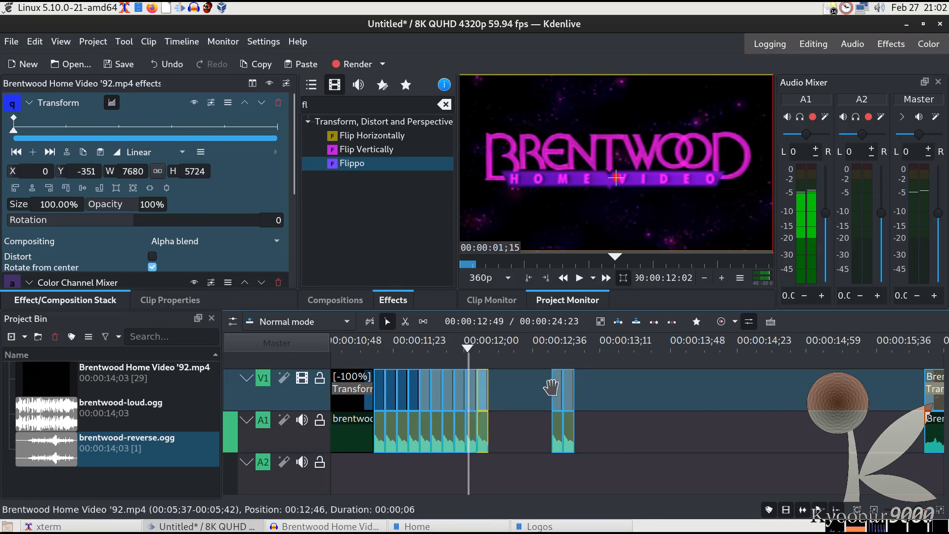
drag(556, 388, 493, 390)
drag(566, 391, 513, 398)
click(516, 401)
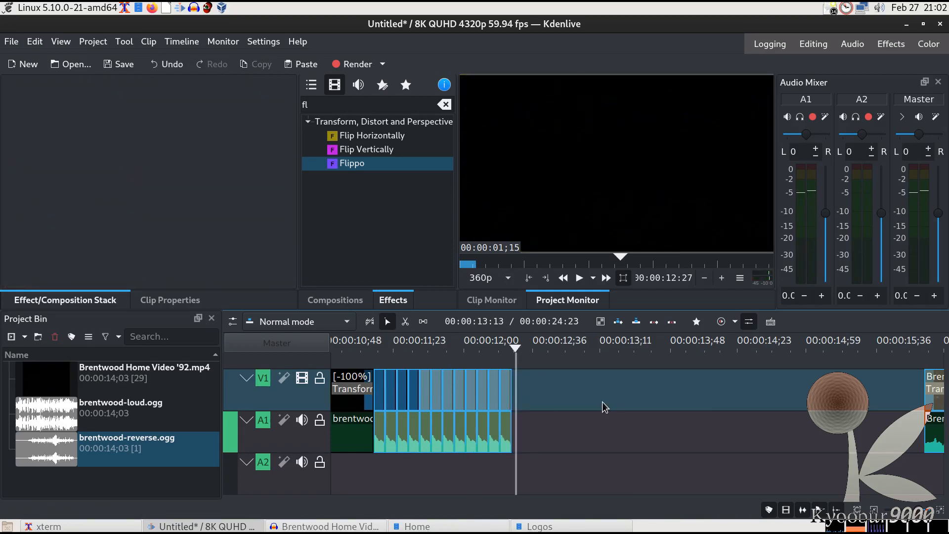
Step: Paste a fourth set of the four short clips and move each one, in order, against the end of the third set
key(ctrl+v)
click(549, 351)
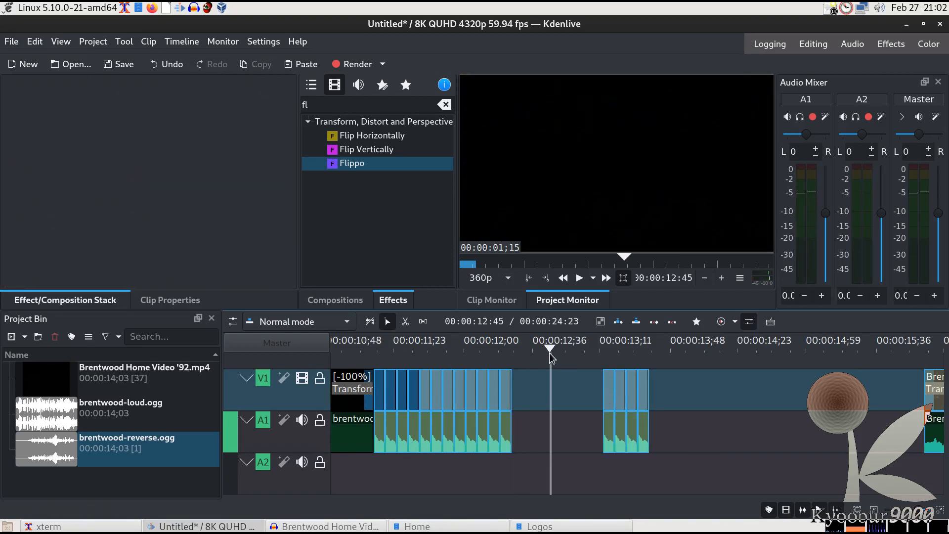
click(653, 352)
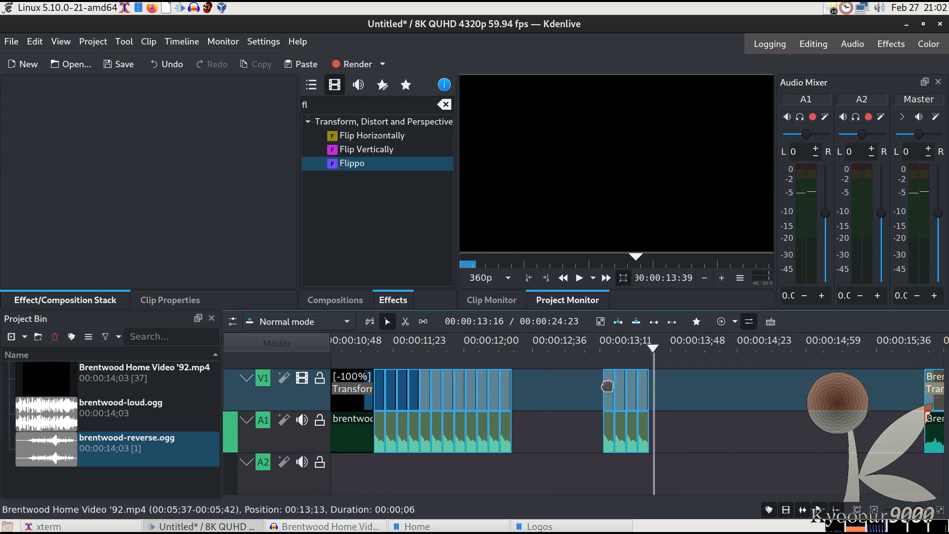
drag(607, 387, 516, 393)
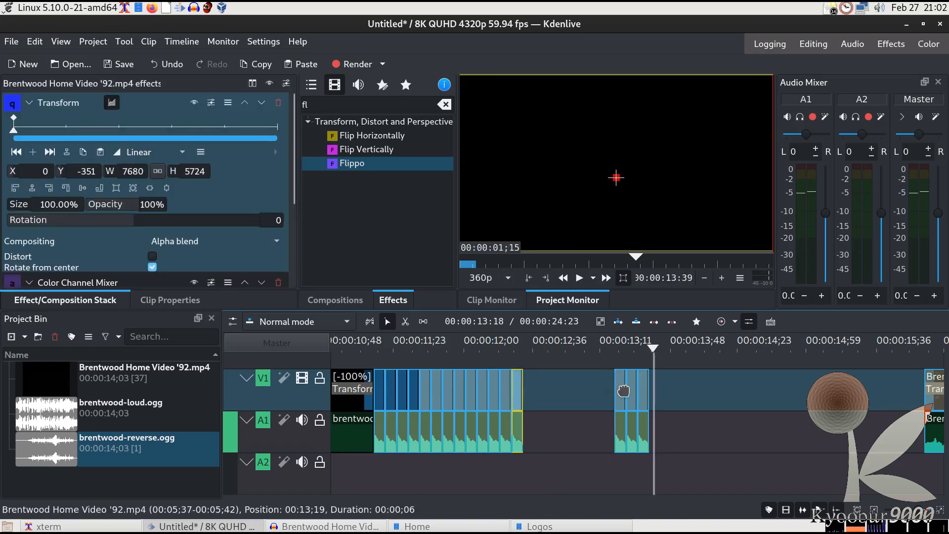
drag(618, 391, 549, 395)
drag(631, 391, 537, 393)
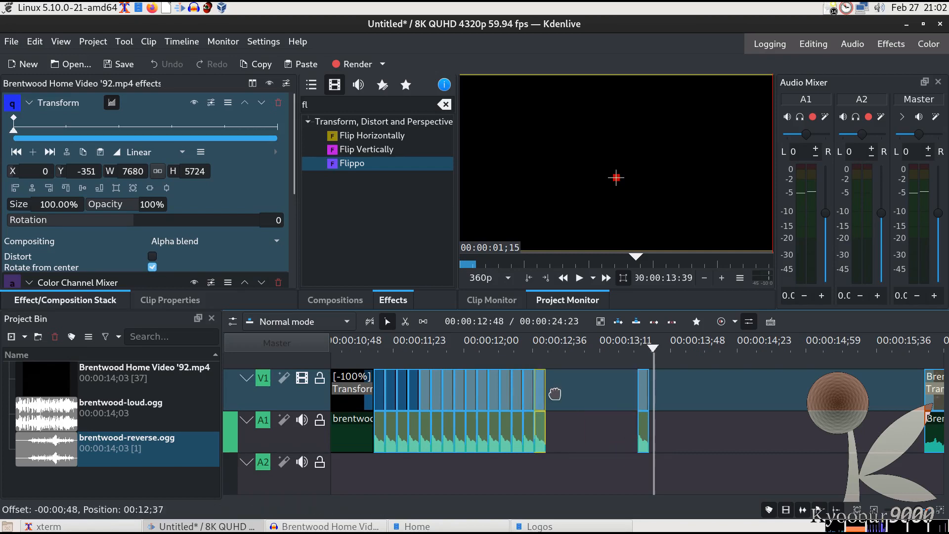
drag(641, 386, 550, 393)
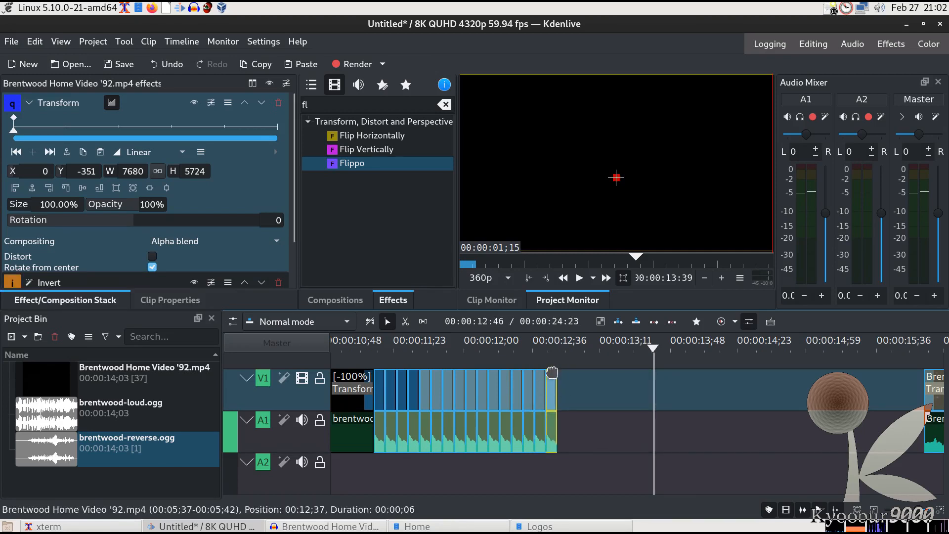
Step: Play the whole run of repeated short clips from just before the first one
click(381, 352)
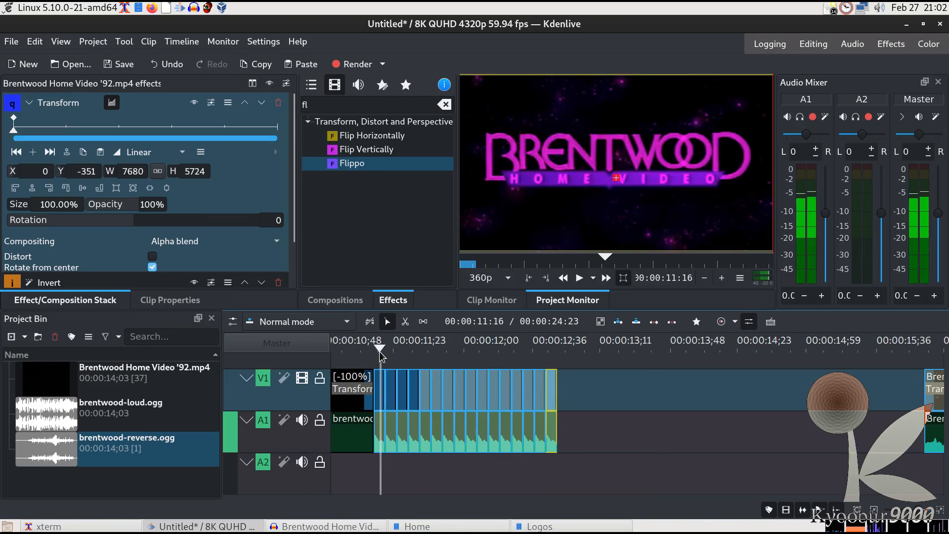
drag(380, 353, 372, 351)
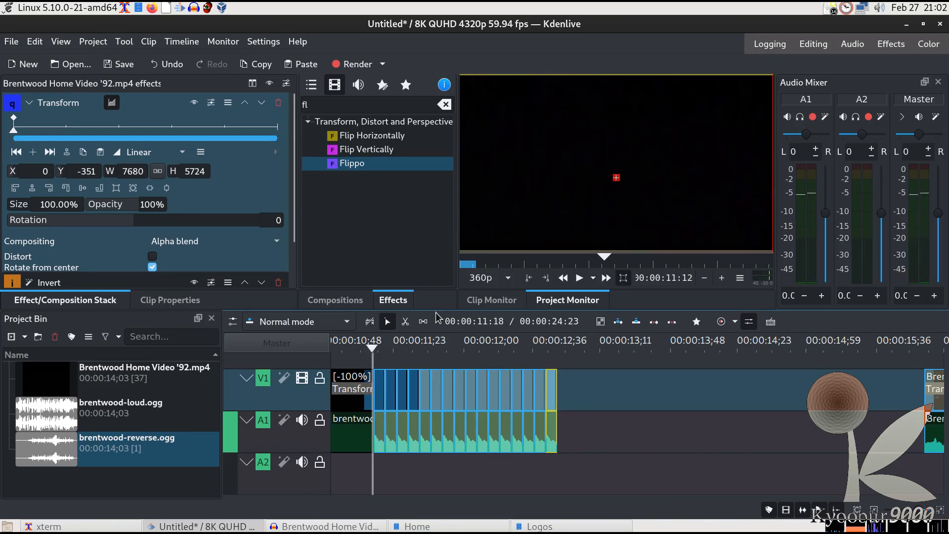
click(580, 278)
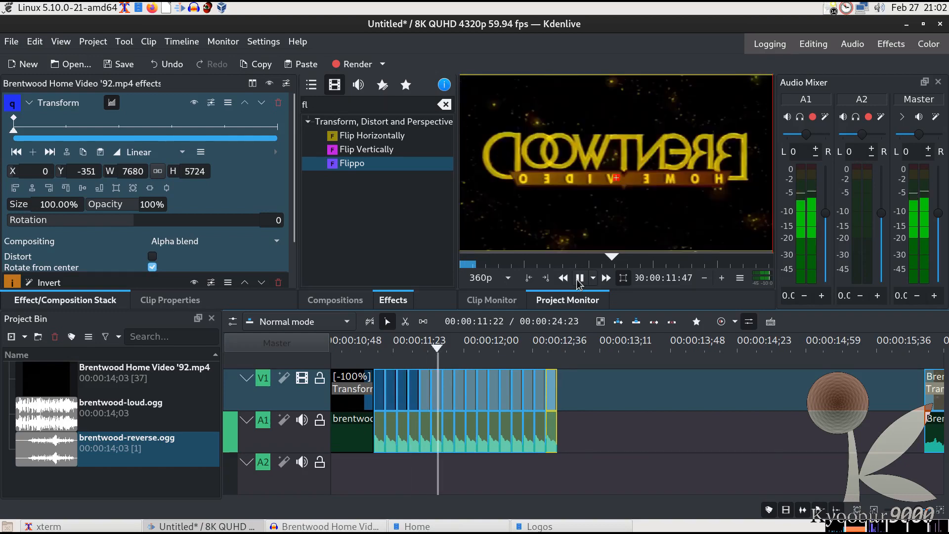
key(space)
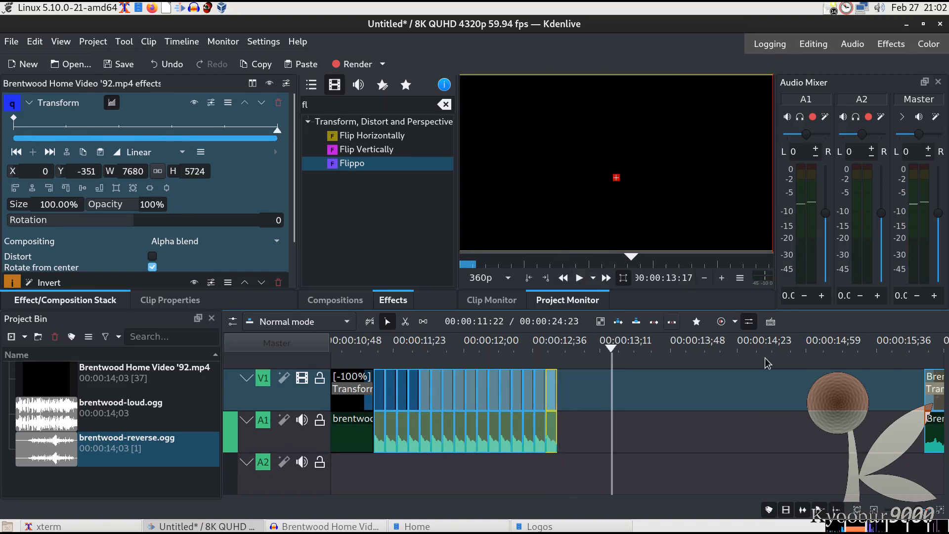
Step: Shorten the first clip of the last six-frame set to four frames, so it ends at 00:00:12:29
click(941, 511)
click(940, 511)
mouse_move(637, 349)
mouse_down()
mouse_move(365, 352)
mouse_move(660, 352)
mouse_move(639, 361)
mouse_up()
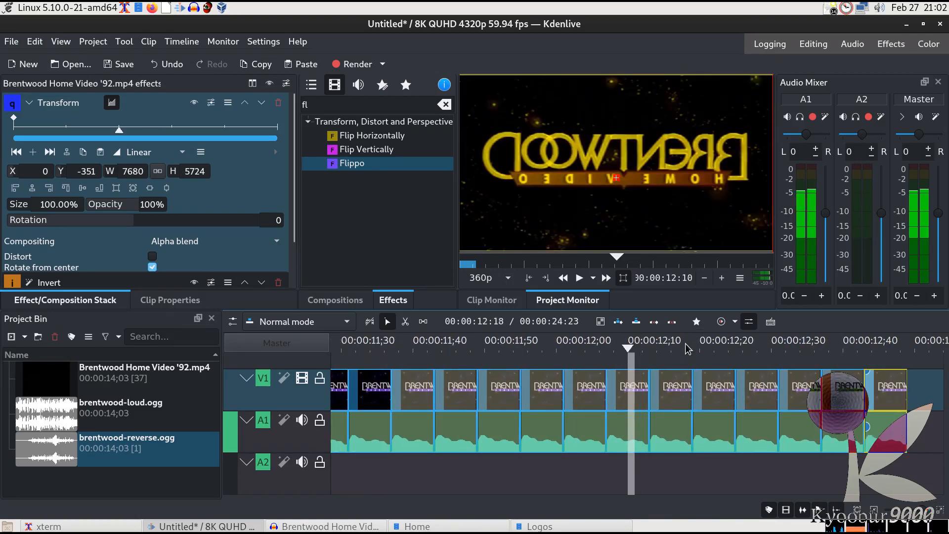
click(752, 365)
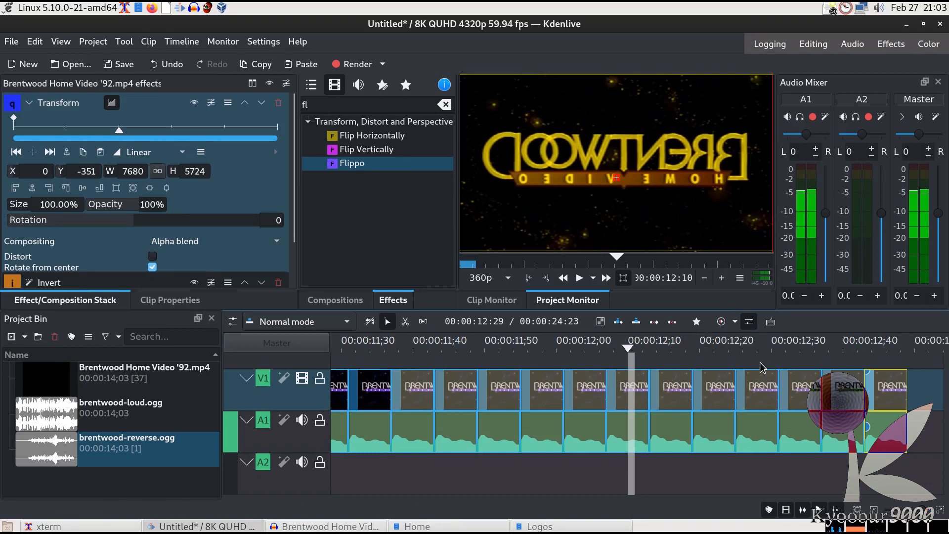
click(941, 509)
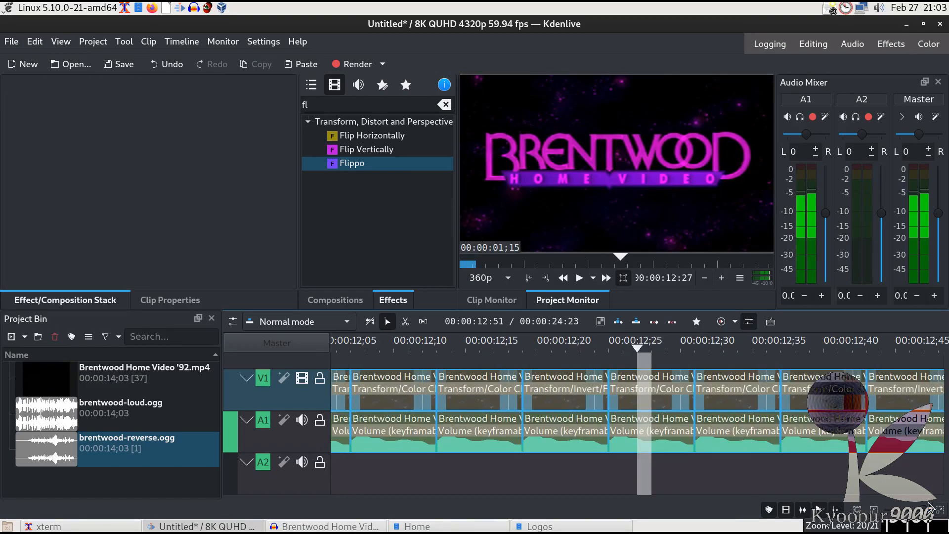
click(666, 362)
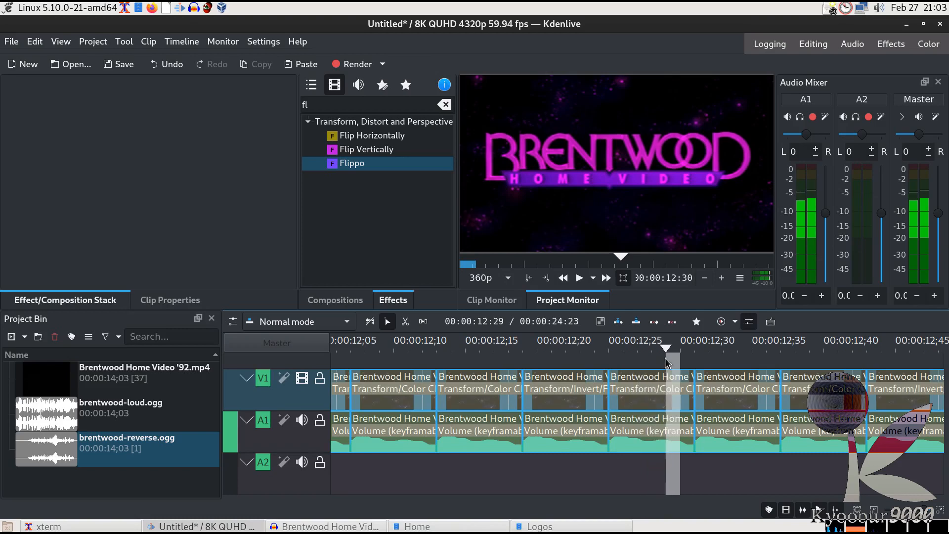
key(Right)
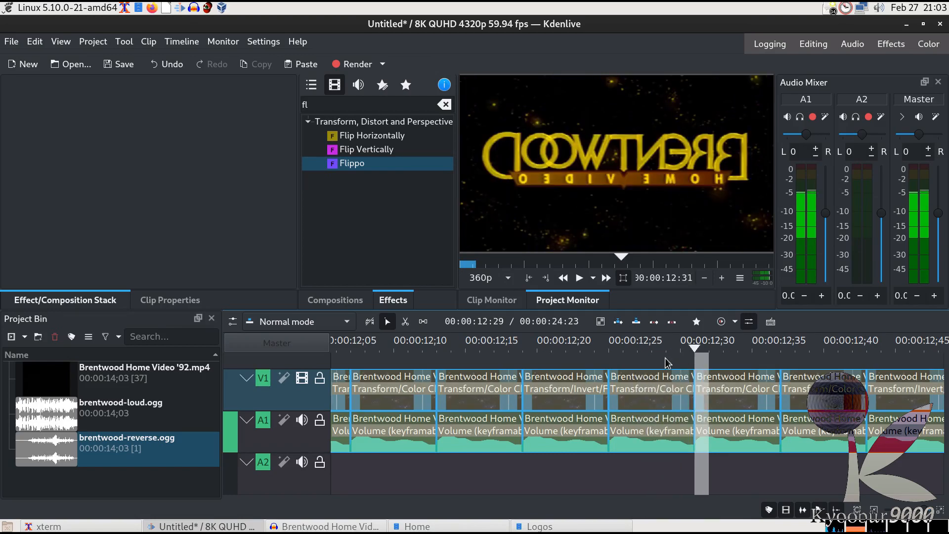
click(665, 363)
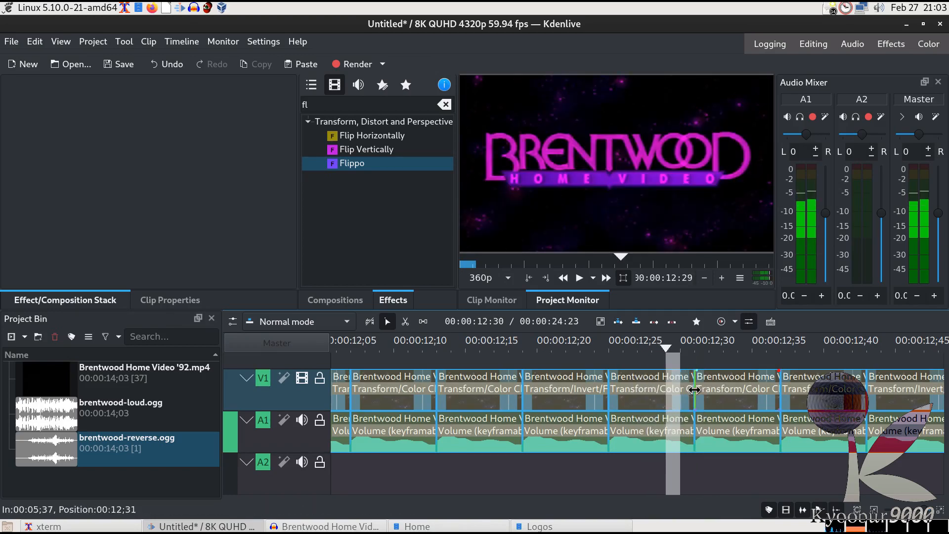
drag(695, 389, 684, 390)
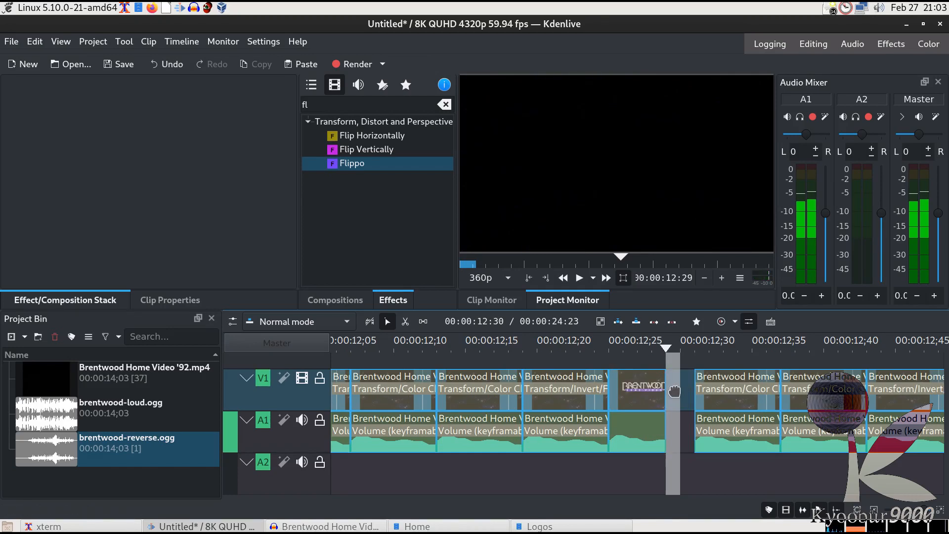
Step: Trim the ends of the second and third clips of that set so each lasts four frames
key(Right)
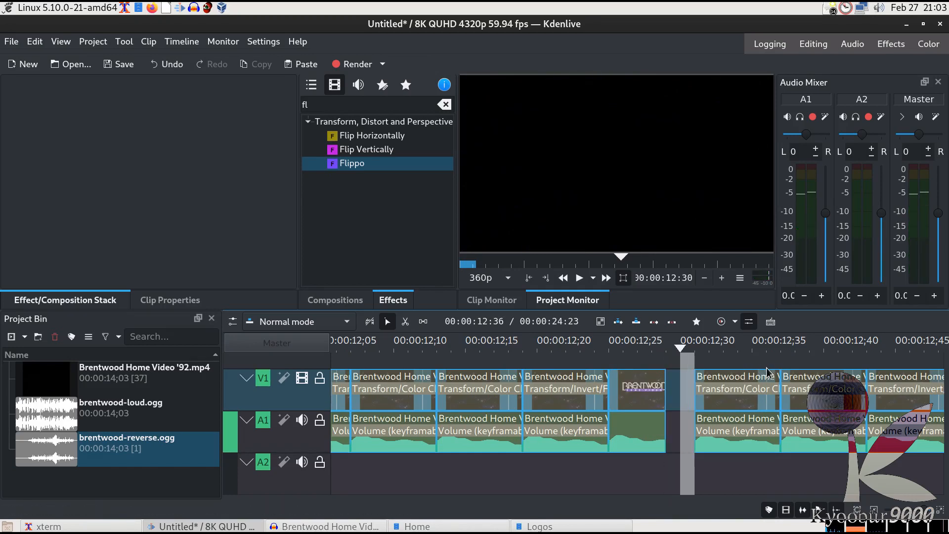
click(768, 352)
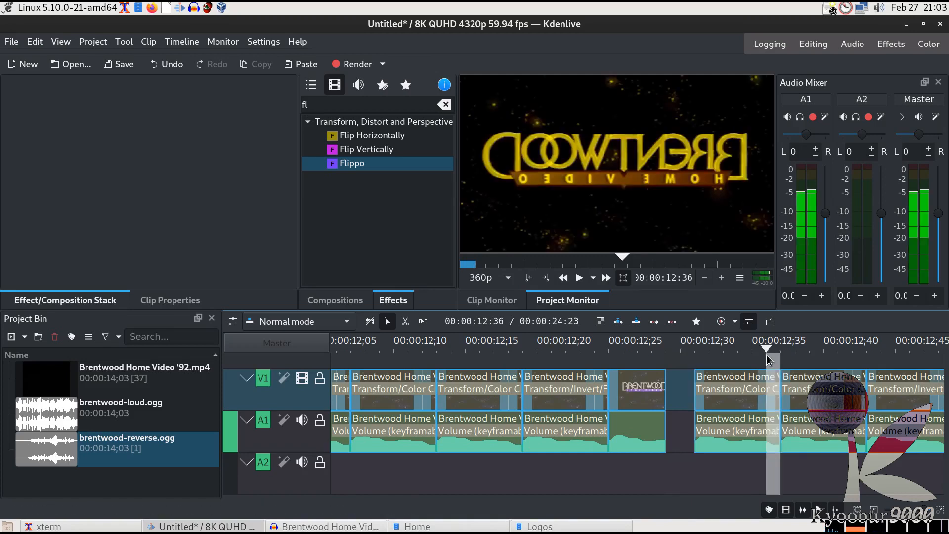
key(Left)
drag(778, 390, 763, 395)
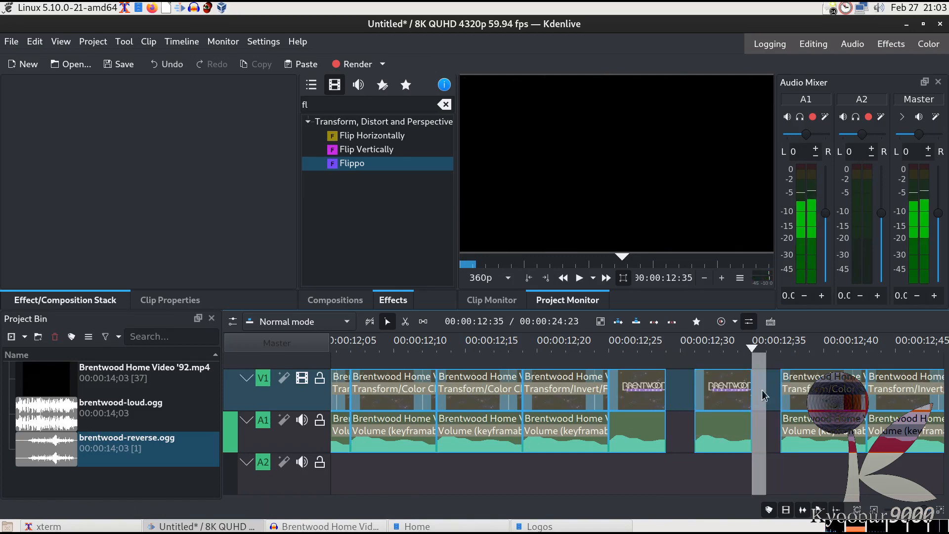
click(851, 354)
key(Right)
key(Right)
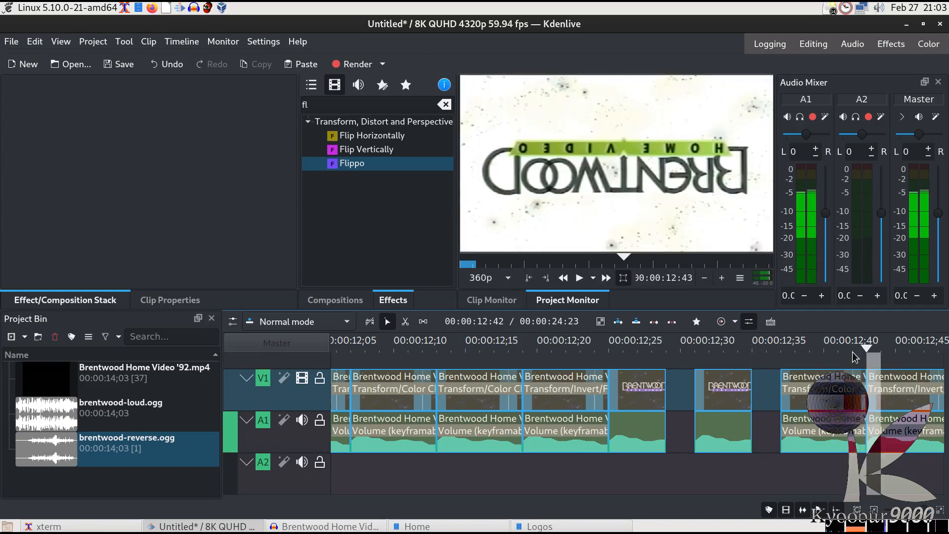
key(Left)
key(Left)
drag(864, 396, 847, 401)
Step: Trim the end of the set's fourth clip so it lasts four frames
key(Right)
key(Right)
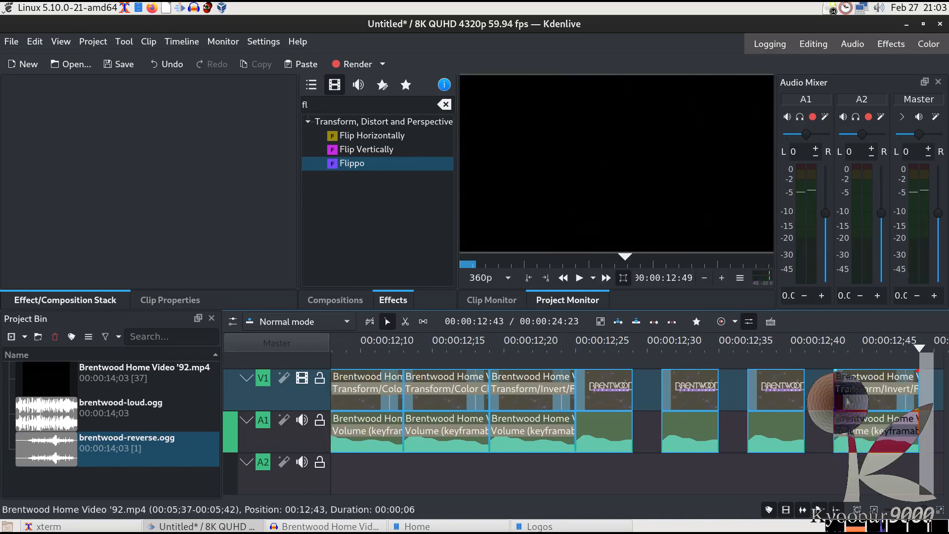
key(Left)
key(Left)
drag(921, 398, 890, 399)
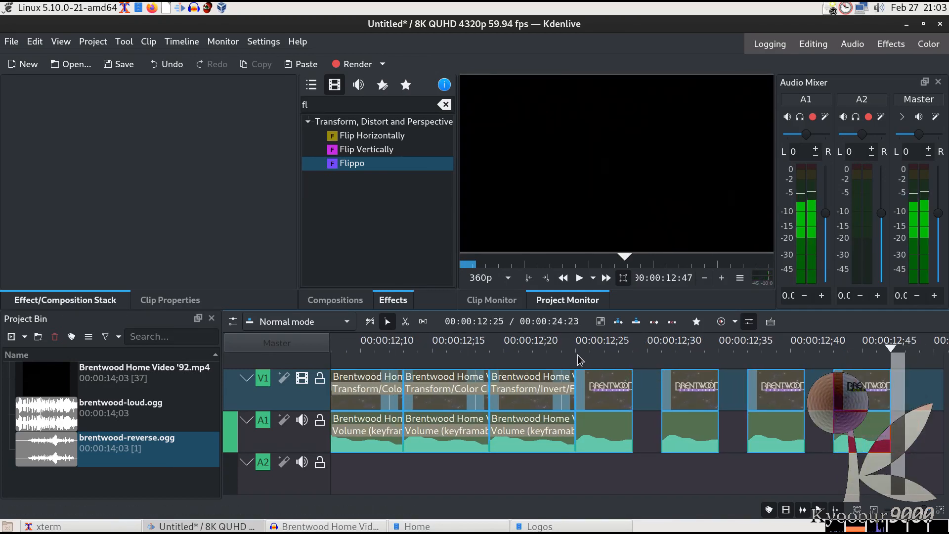
Step: Close the gaps in the trimmed set by moving its second, third and fourth clips against the preceding ones
click(580, 360)
key(Left)
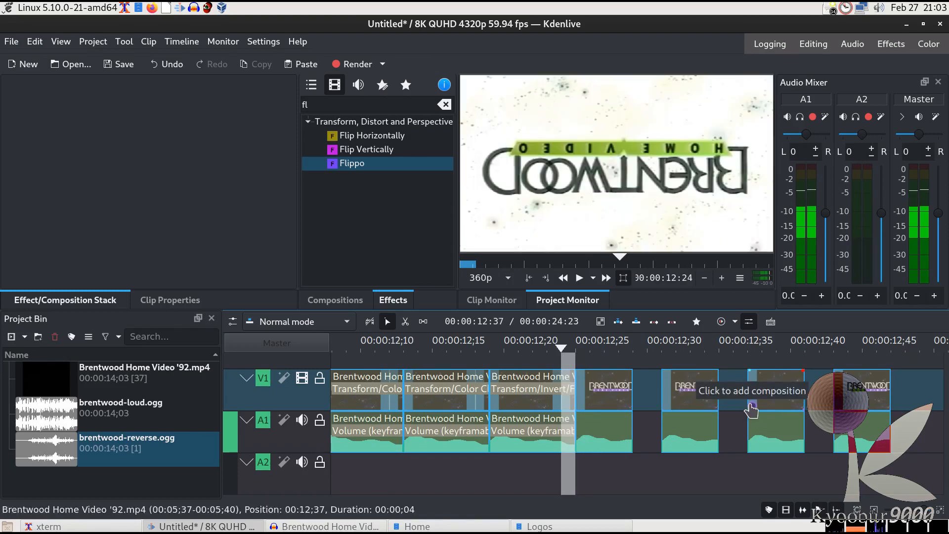
key(space)
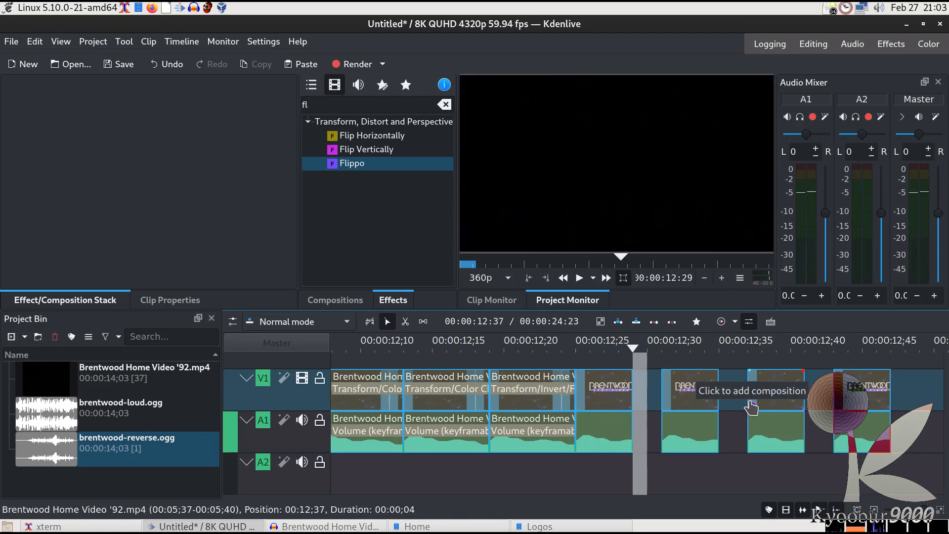
drag(699, 400, 670, 403)
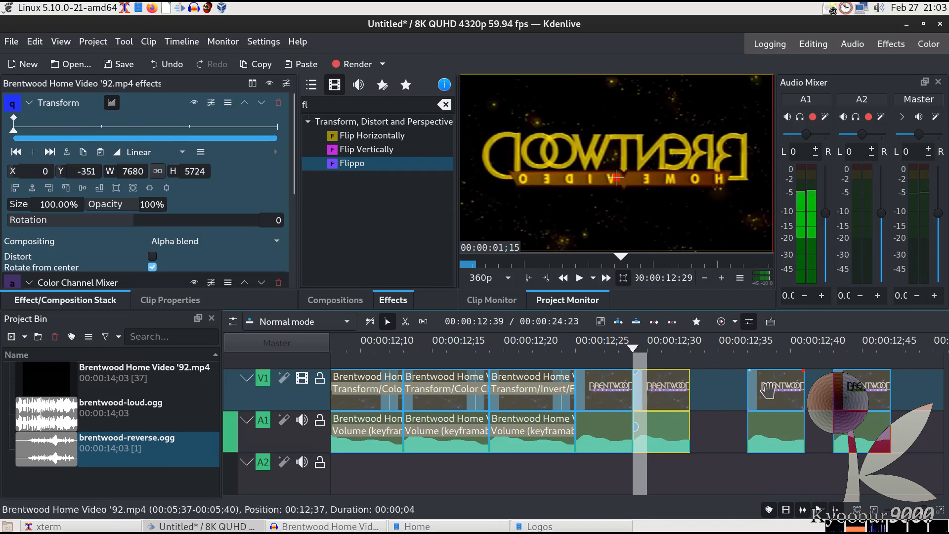
drag(773, 393, 718, 397)
drag(867, 385, 791, 400)
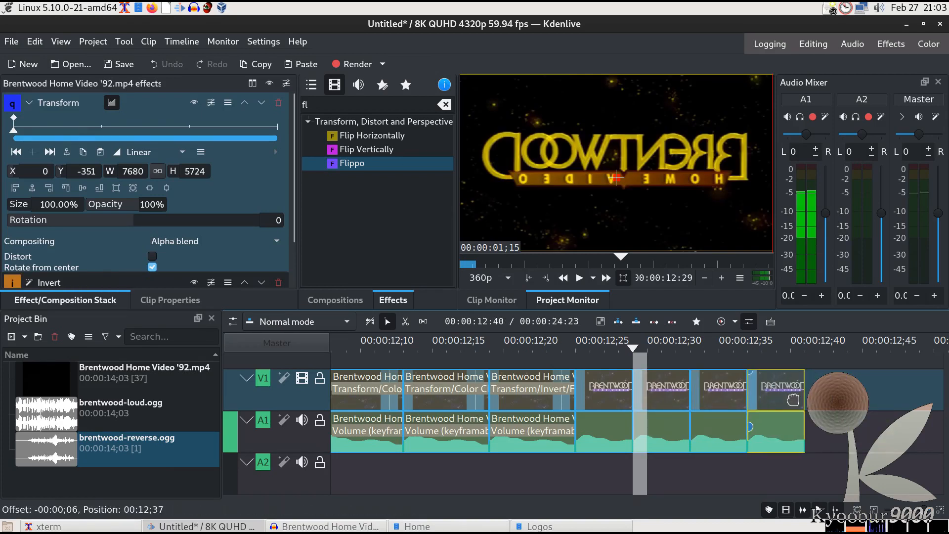
Step: Select the four shortened four-frame clips together and copy them
click(881, 514)
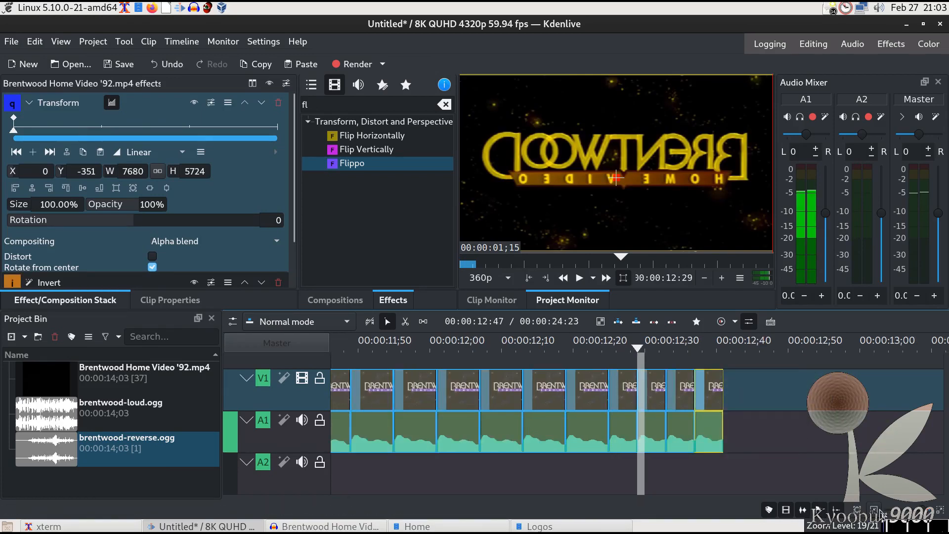
drag(639, 348, 928, 381)
click(384, 387)
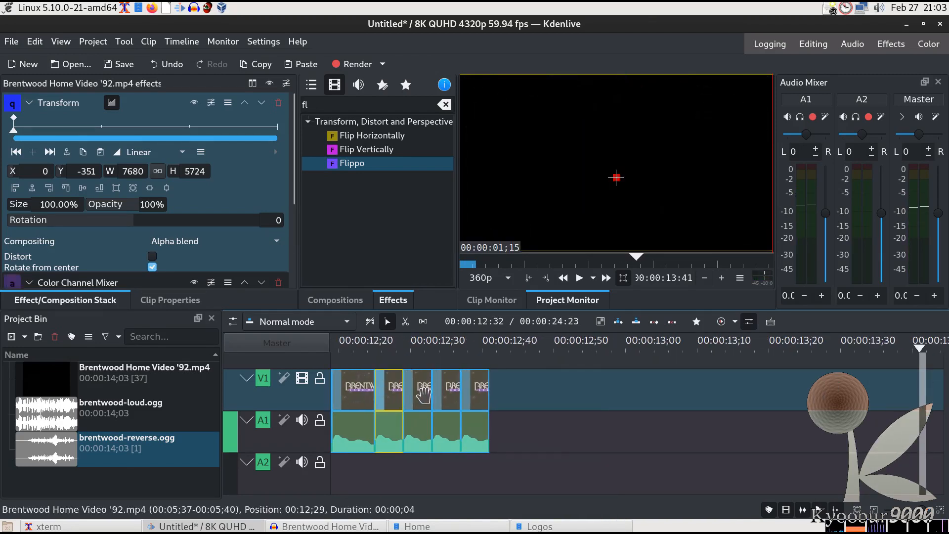
shift+click(421, 396)
shift+click(447, 396)
shift+click(473, 396)
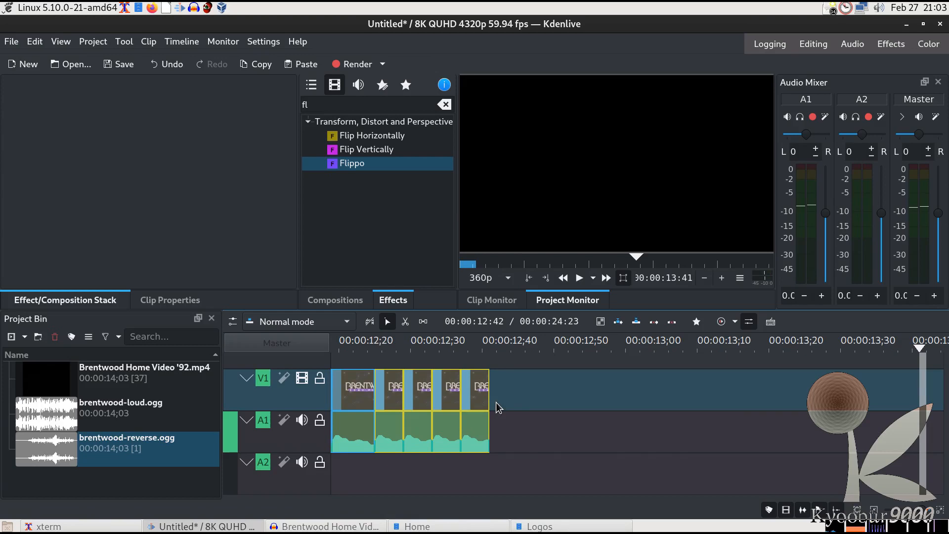
Step: Paste the four-frame clips after the run at 00:00:12:41 and move each copy, in order, against the end
click(495, 401)
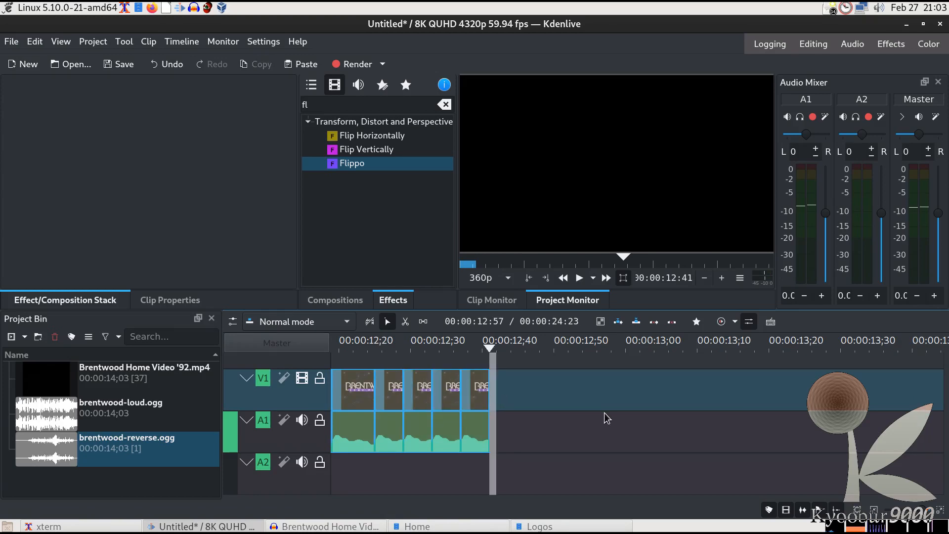
key(ctrl+v)
drag(607, 394, 509, 400)
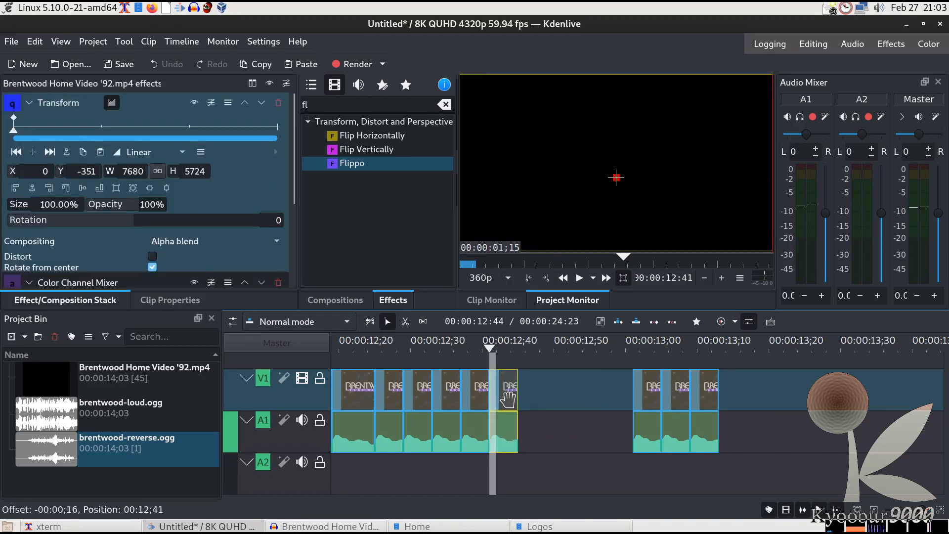
drag(647, 396, 542, 406)
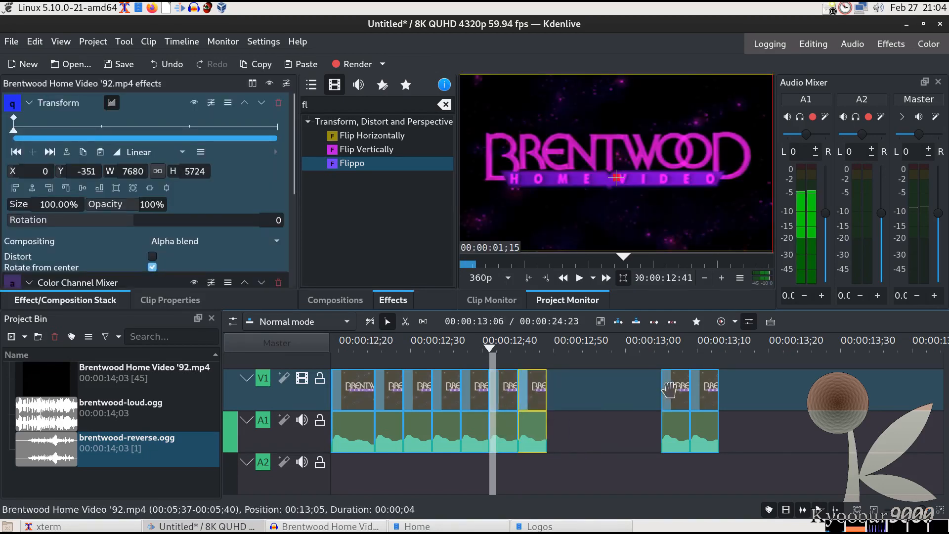
drag(674, 393, 558, 393)
drag(702, 397, 608, 400)
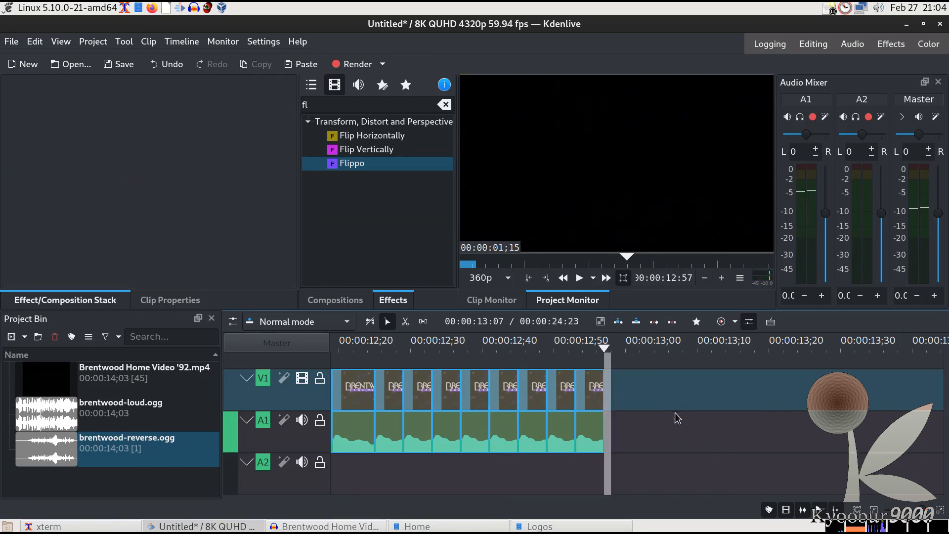
Step: Paste a third set of the four-frame clips from 00:00:12:57 and line them up without gaps, keeping their order
key(ctrl+v)
drag(694, 394, 643, 396)
drag(719, 391, 648, 391)
drag(745, 391, 673, 392)
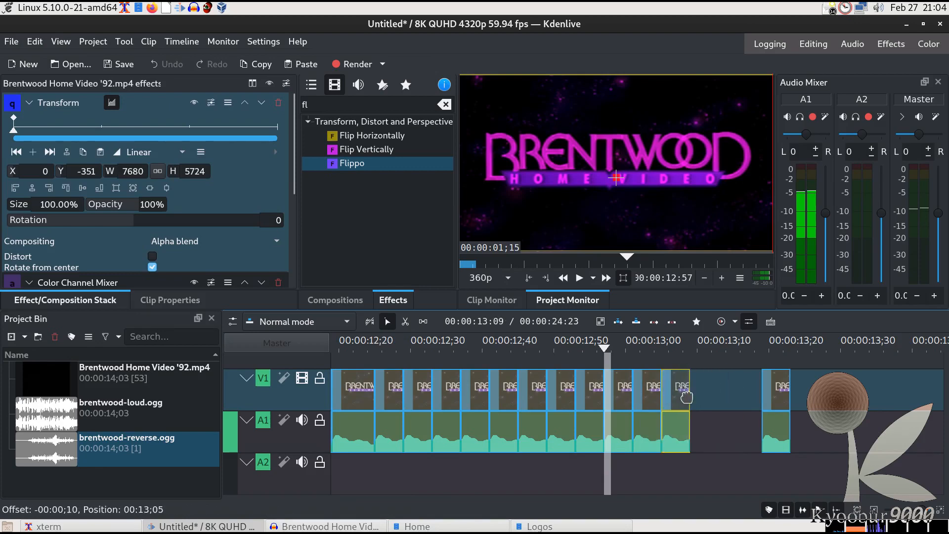
drag(785, 396, 713, 401)
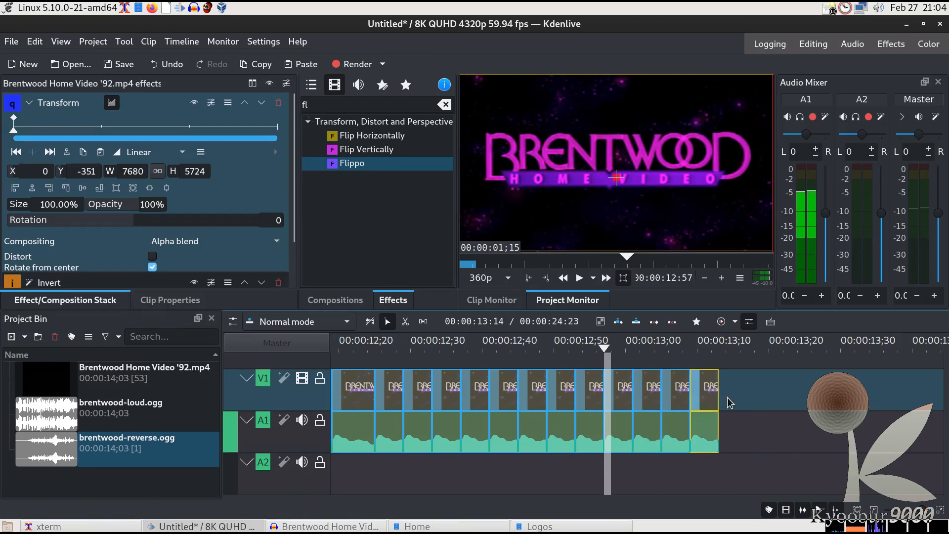
Step: Paste a fourth set of the four-frame clips and move each one, in order, against the end of the third set
click(728, 396)
key(ctrl+v)
drag(789, 395, 730, 398)
drag(813, 393, 756, 396)
drag(845, 394, 816, 395)
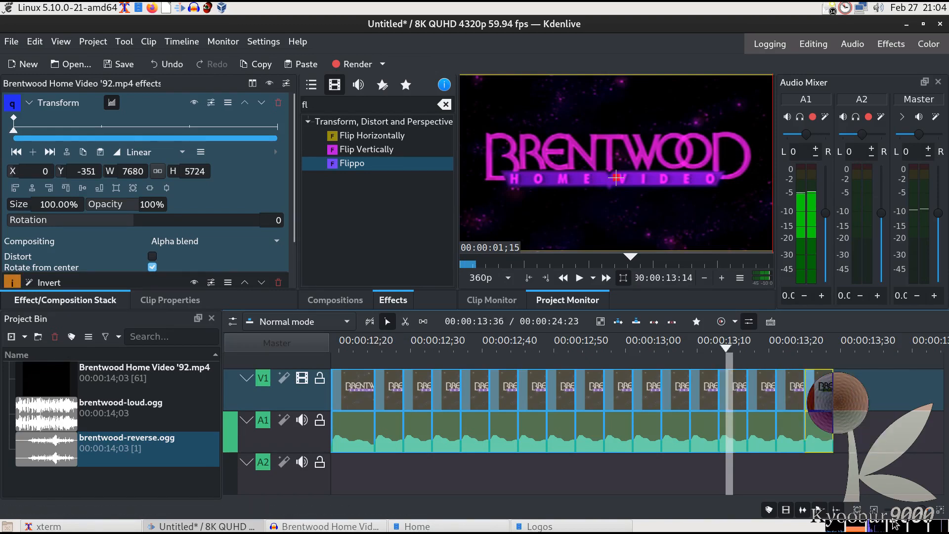
Step: Shorten the first clip of the fourth four-frame set to two frames, ending at 00:00:13:15
click(938, 510)
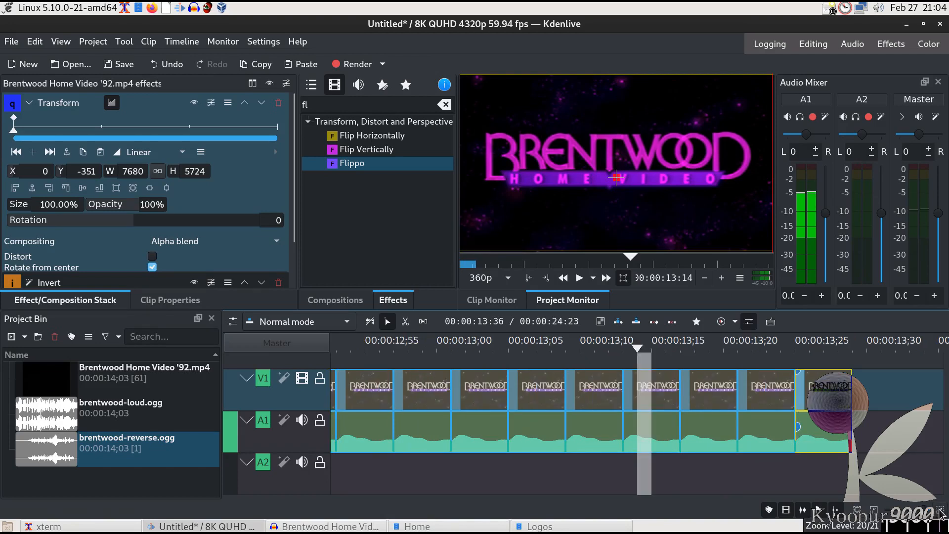
click(615, 359)
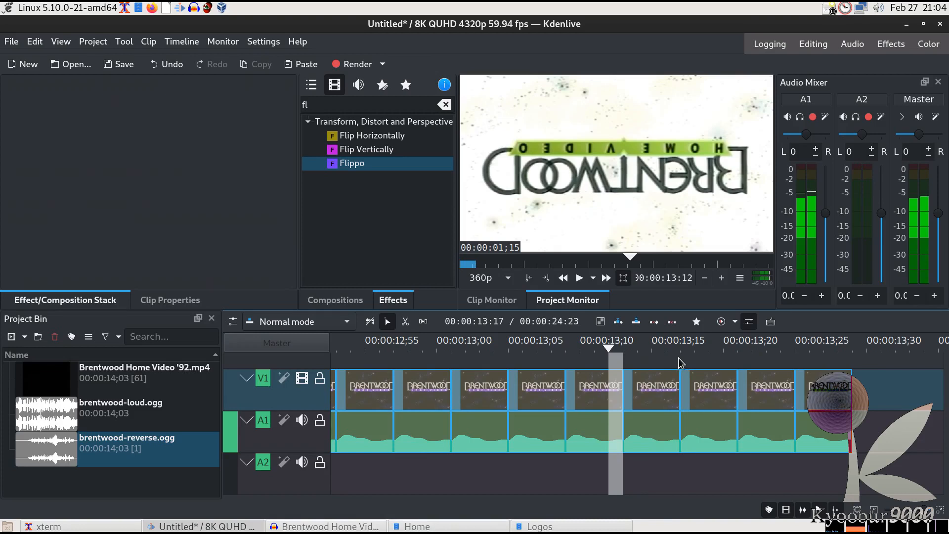
click(680, 361)
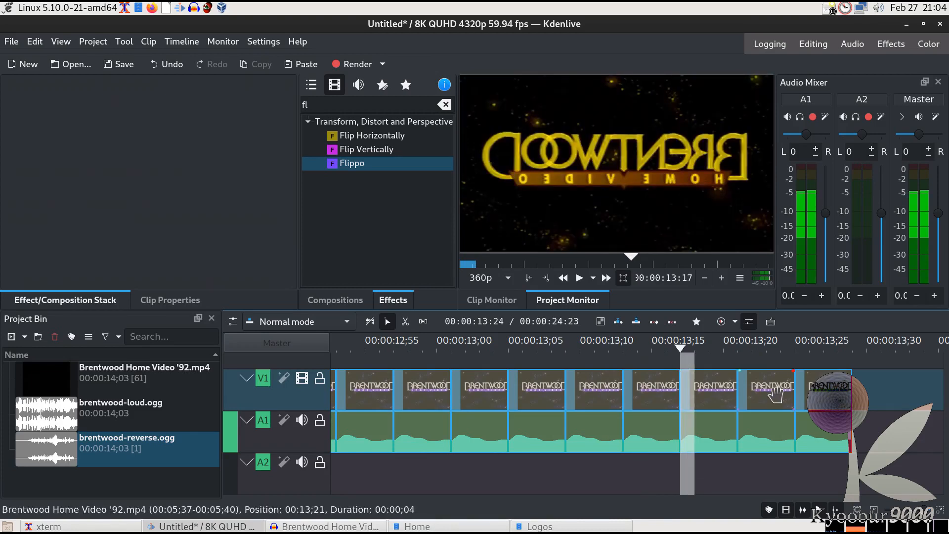
key(Left)
key(Left)
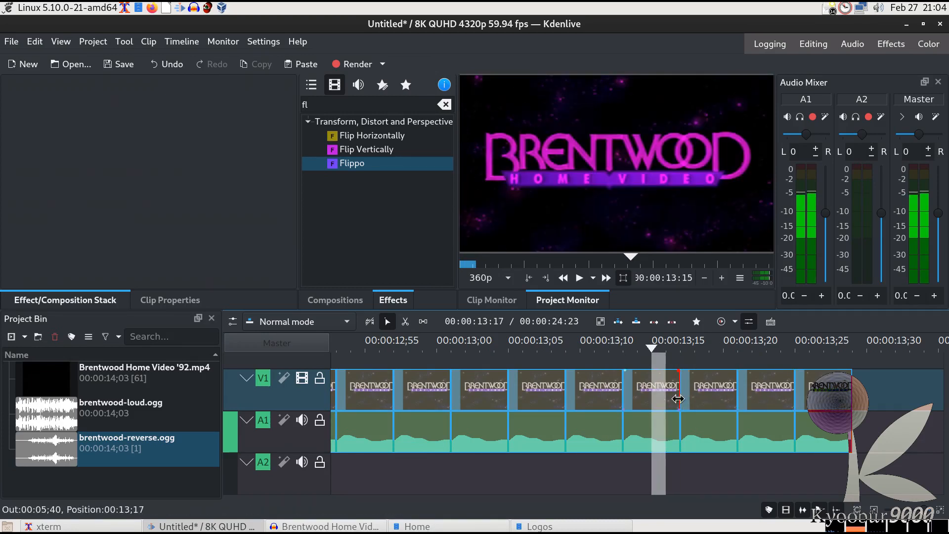
drag(678, 398, 651, 398)
Step: Shorten the second, third and fourth clips of the fourth four-frame set to two frames each
click(737, 360)
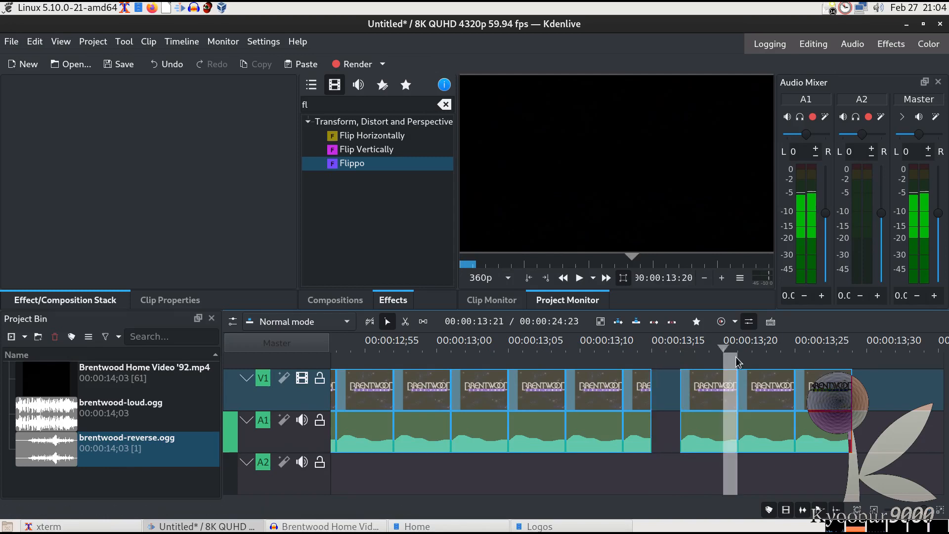
key(Left)
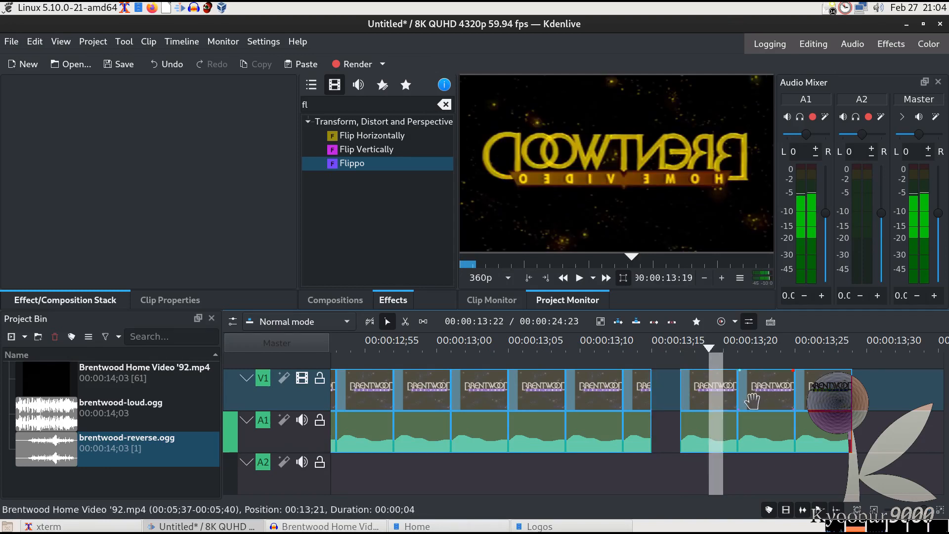
drag(736, 408, 710, 408)
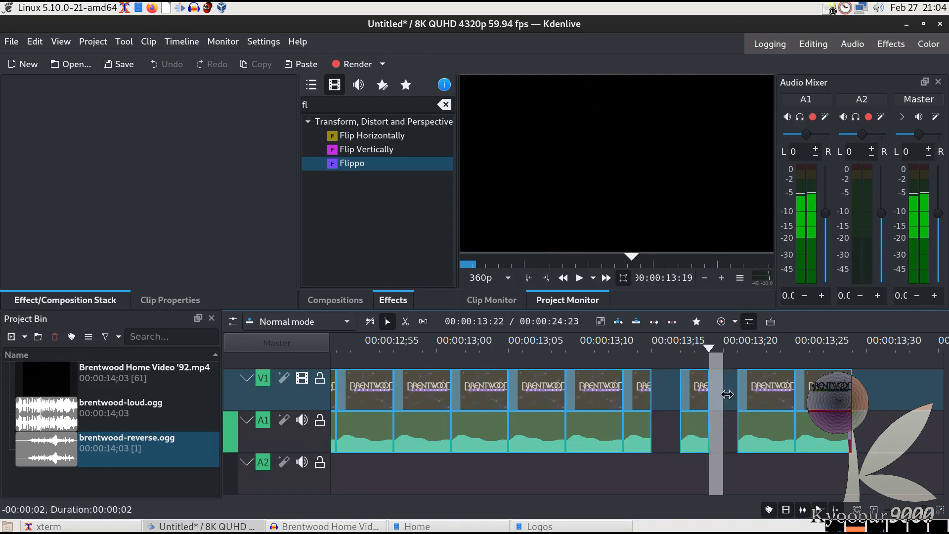
click(794, 361)
key(Left)
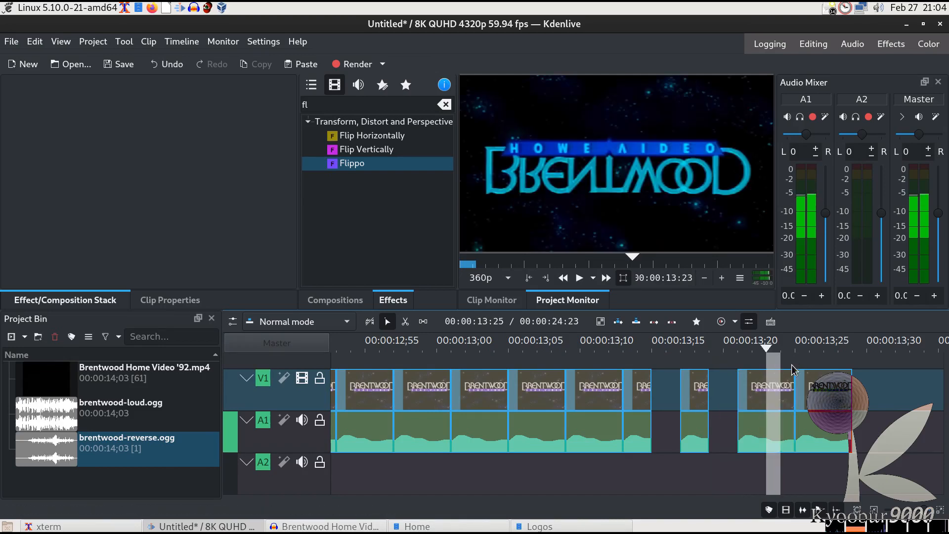
drag(793, 387, 777, 386)
click(846, 363)
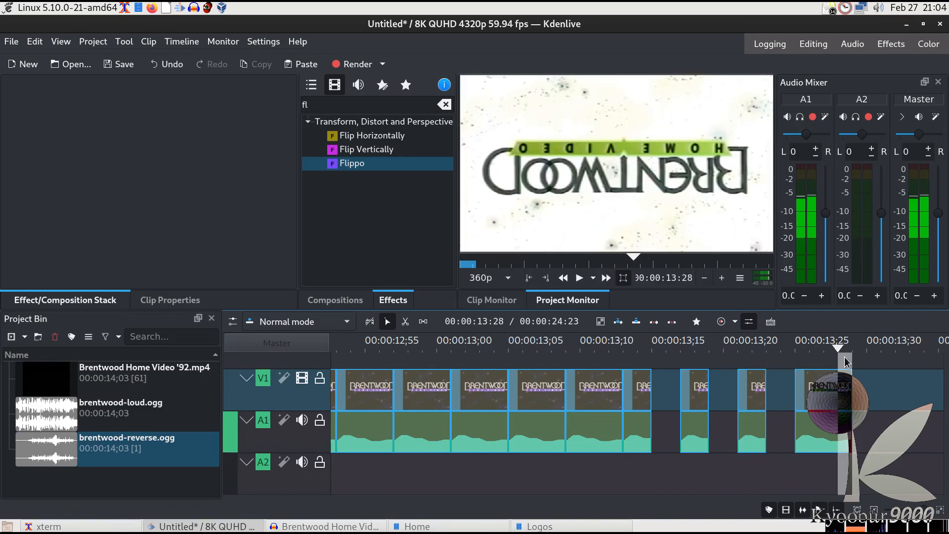
key(Left)
drag(851, 392, 823, 392)
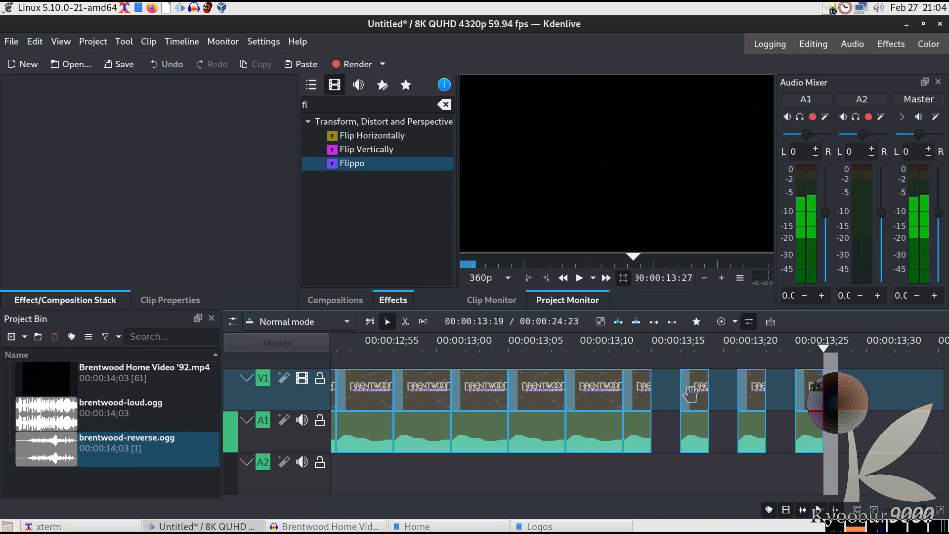
Step: Move the last three two-frame clips, in order, against the first one to close the gaps between them
drag(695, 395, 681, 402)
drag(749, 391, 691, 396)
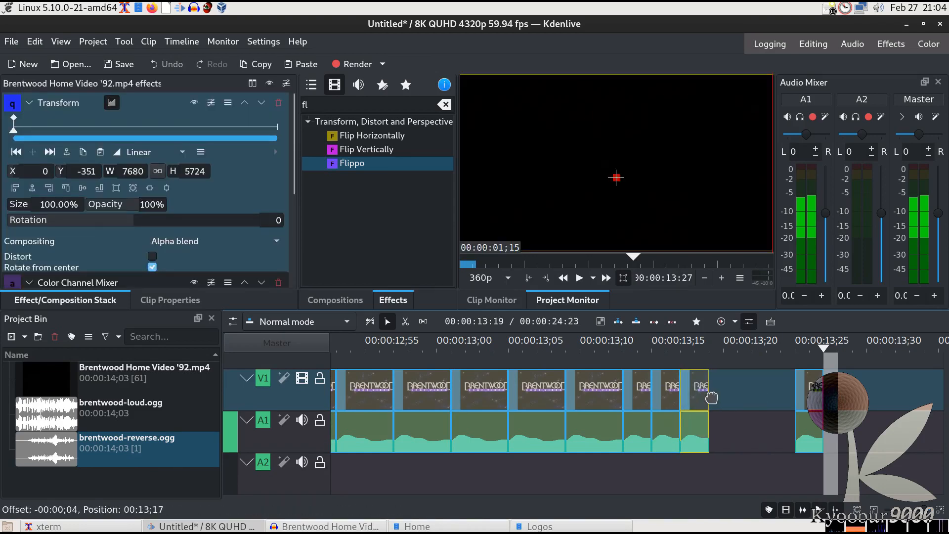
drag(805, 391, 719, 393)
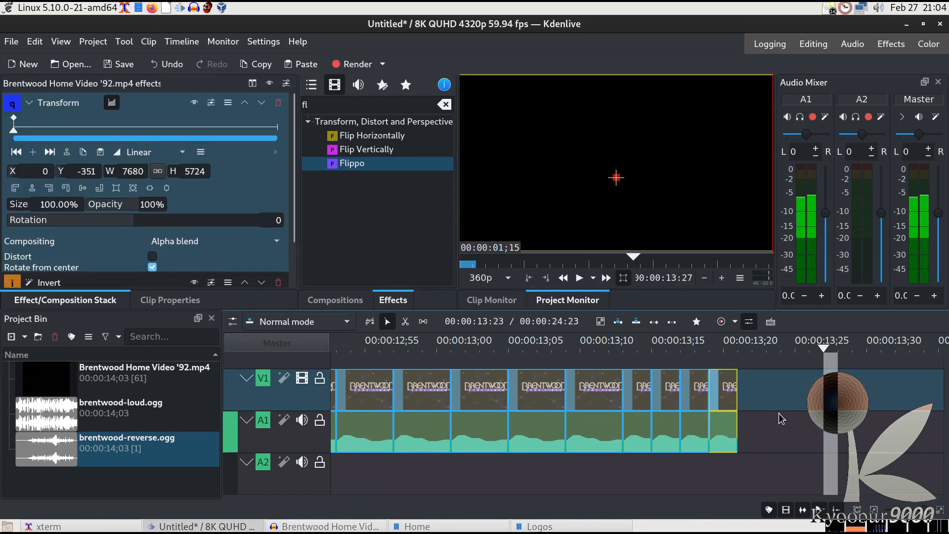
Step: Copy the four two-frame clips, paste them from 00:00:13:21, and line up the copies in order without gaps
click(638, 389)
shift+click(663, 389)
shift+click(694, 388)
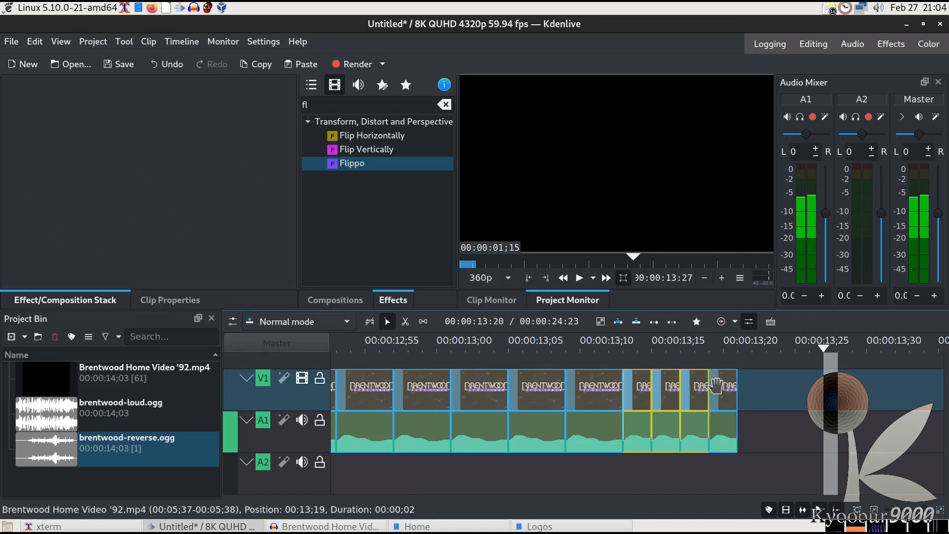
shift+click(715, 385)
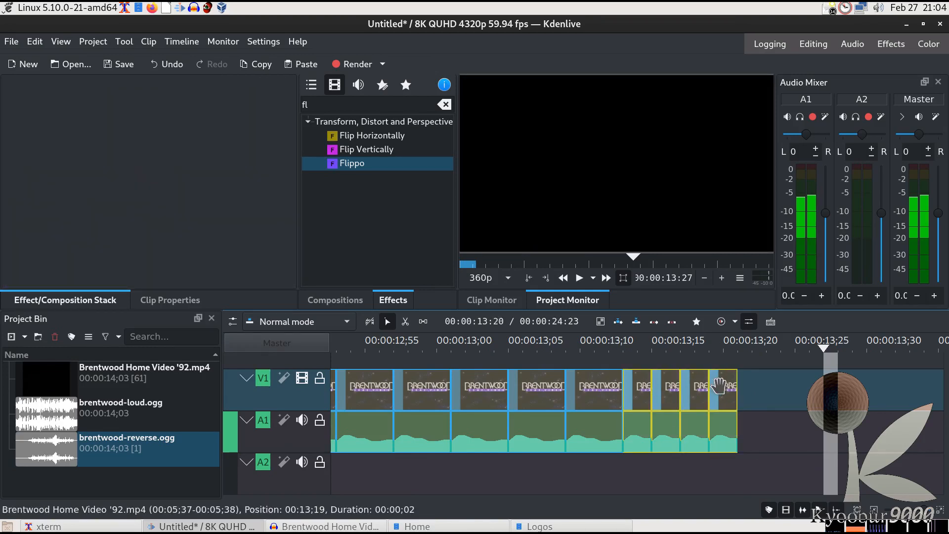
click(742, 400)
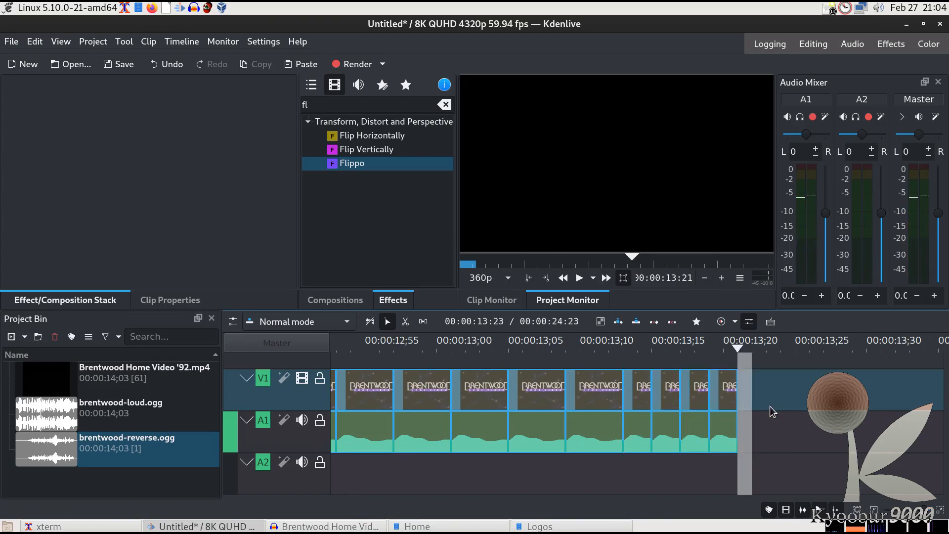
key(ctrl+v)
click(794, 399)
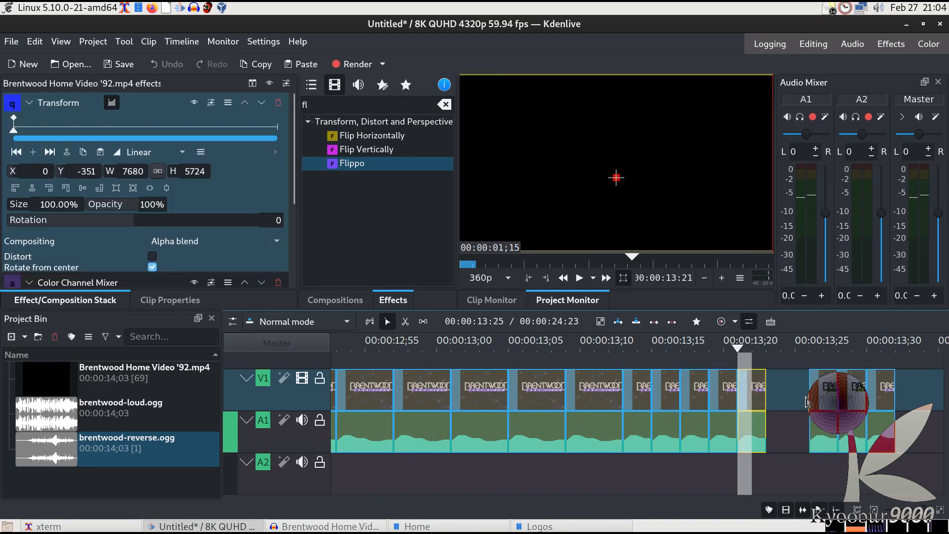
drag(796, 395, 781, 395)
drag(854, 394, 811, 394)
drag(870, 395, 830, 396)
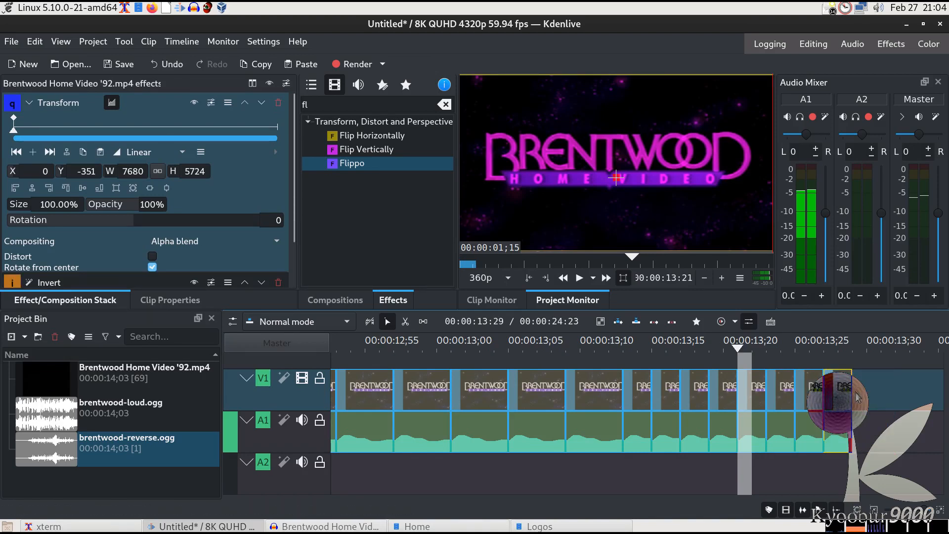
Step: Paste a third set of the two-frame clips from 00:00:13:29 and move each copy, in order, against the end
click(858, 396)
key(ctrl+v)
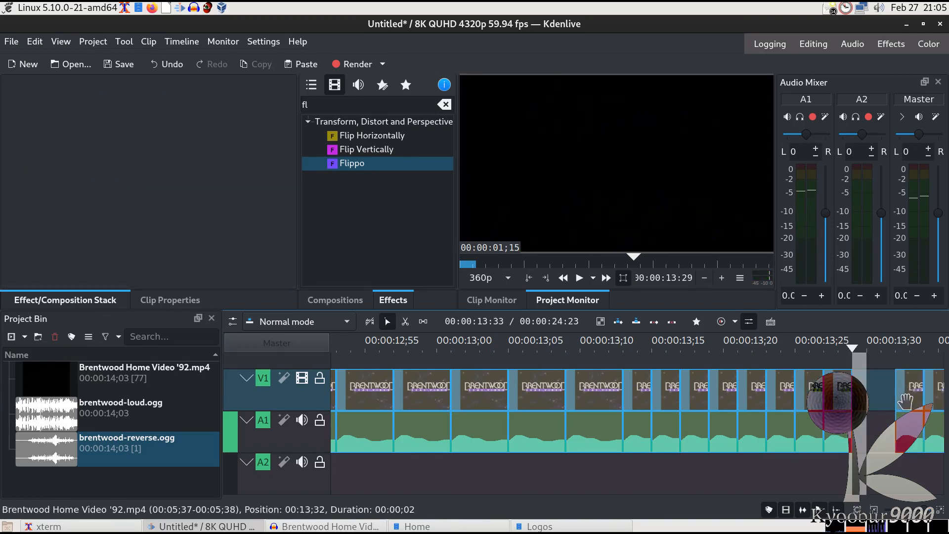
key(space)
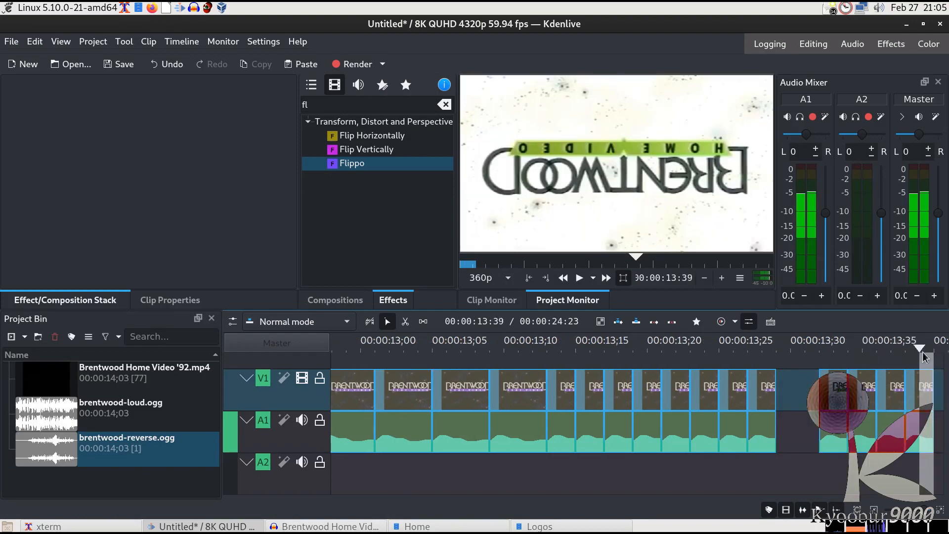
drag(771, 411, 727, 412)
mouse_move(801, 391)
mouse_down()
mouse_move(788, 395)
mouse_move(801, 393)
mouse_up()
drag(862, 391, 818, 393)
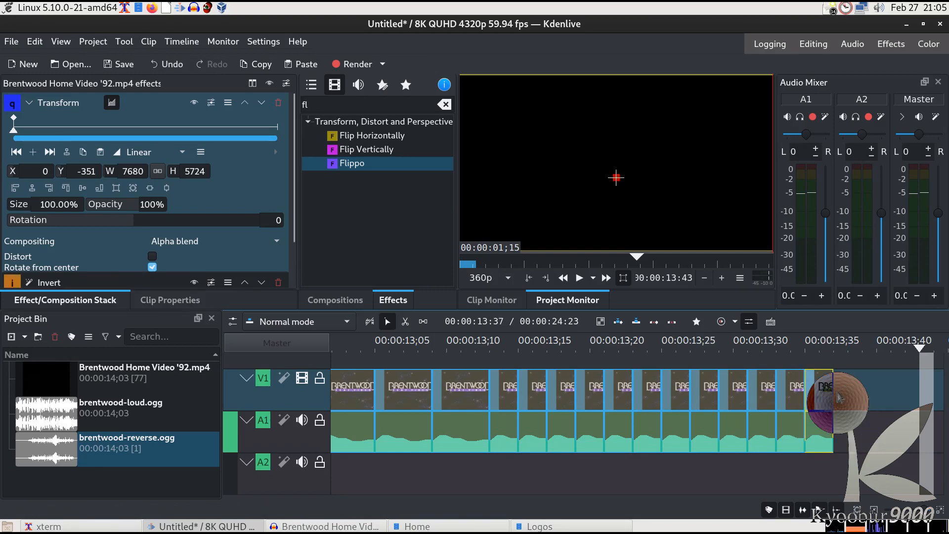
Step: Paste a fourth set of the two-frame clips from 00:00:13:37 and line them up without gaps
click(839, 395)
key(ctrl+v)
drag(863, 390, 854, 414)
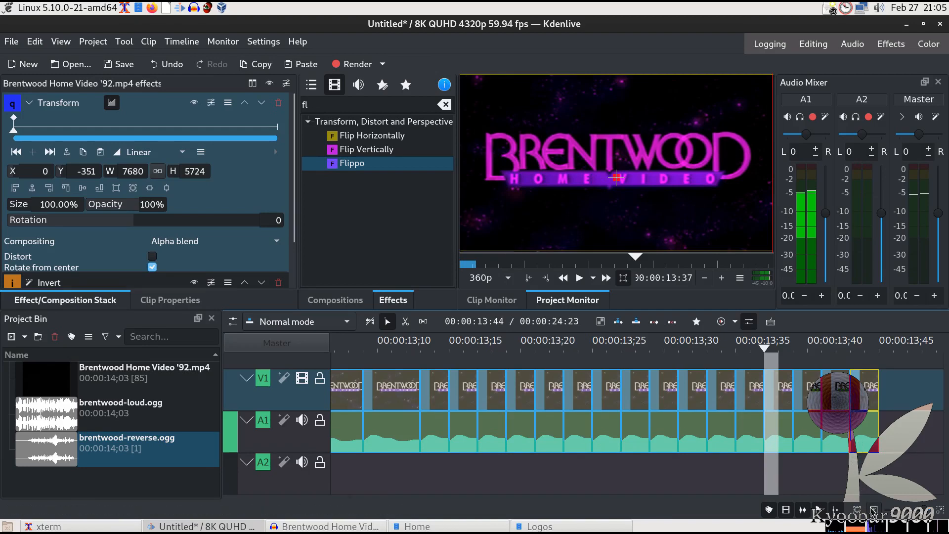
Step: Play the edit from the beginning through the end of the two-frame clips to review it
click(872, 511)
click(874, 511)
click(874, 511)
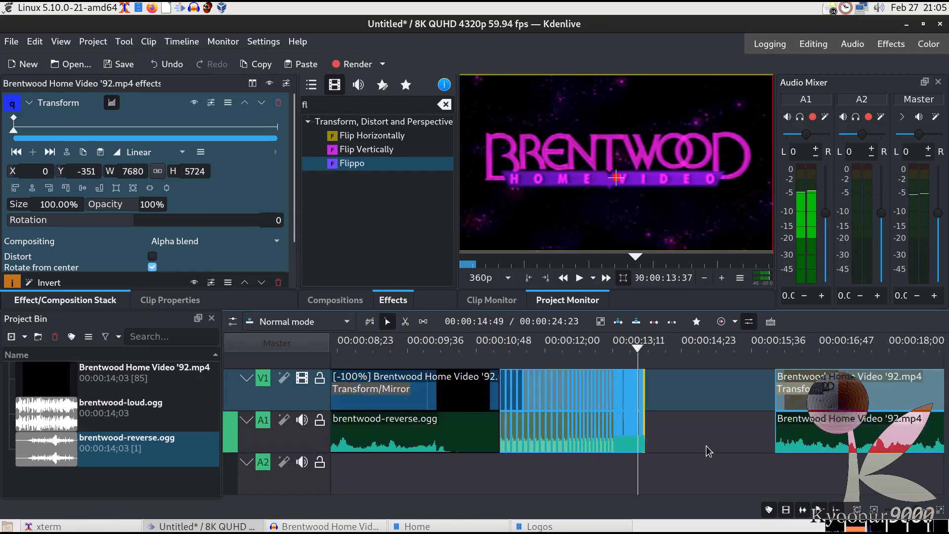
key(Home)
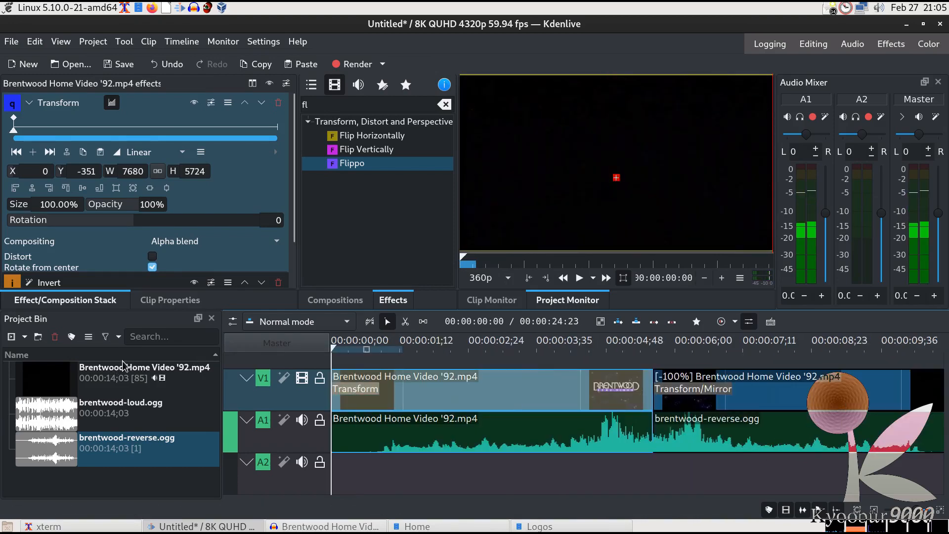
click(579, 278)
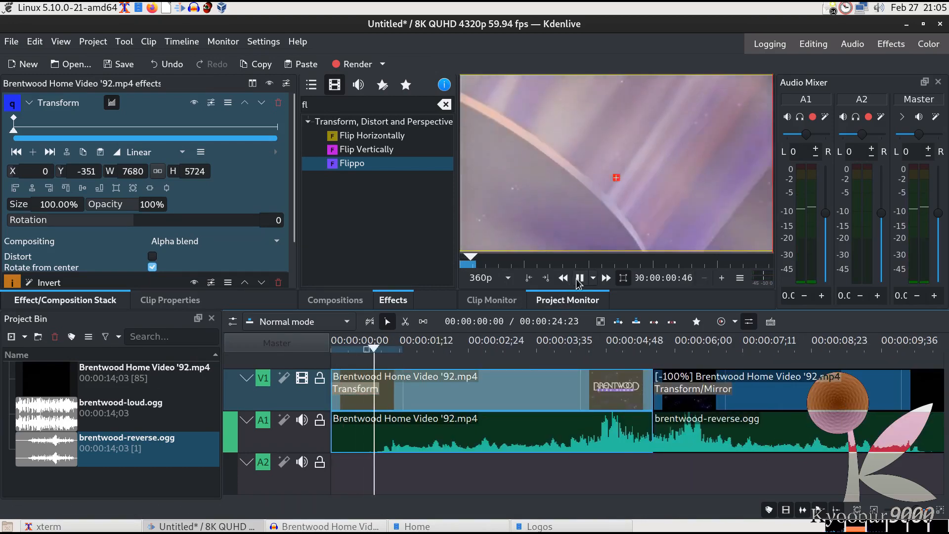
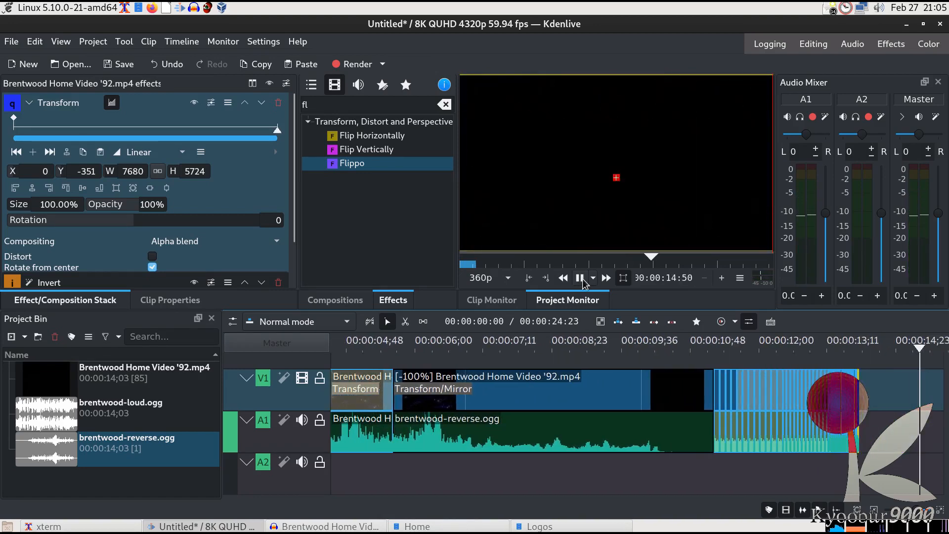
click(580, 279)
Step: Move the long final Brentwood Home Video '92 clip against the end of the two-frame clips at 00:00:13:45
drag(917, 348, 882, 348)
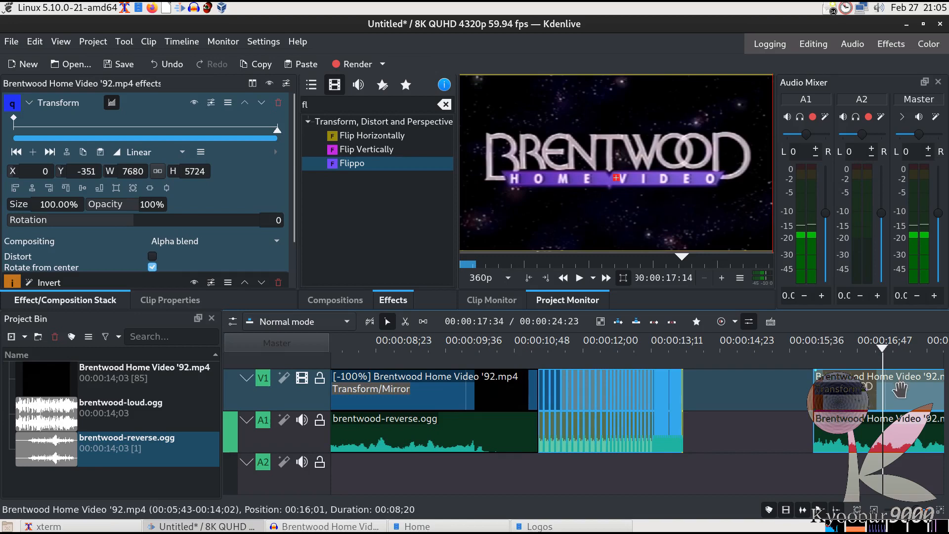
drag(900, 390, 790, 390)
click(941, 514)
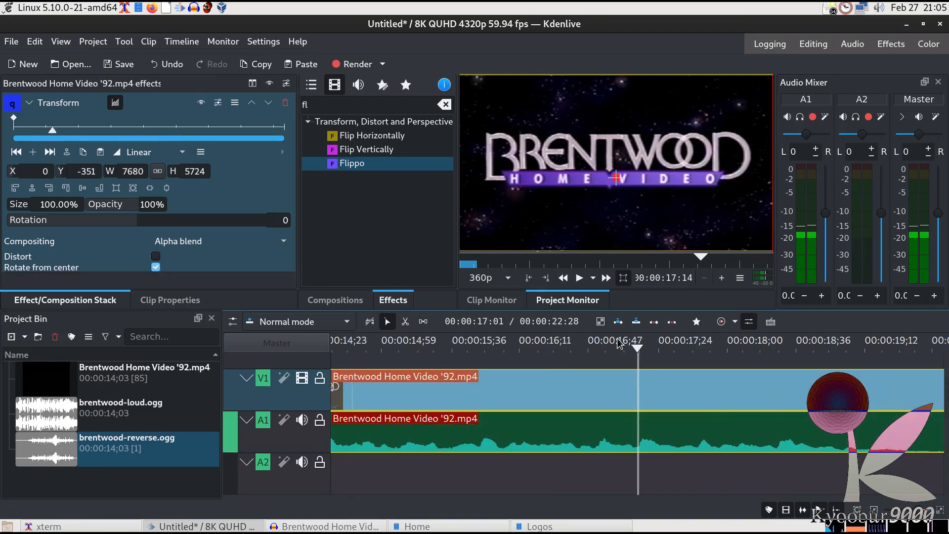
drag(636, 347, 385, 372)
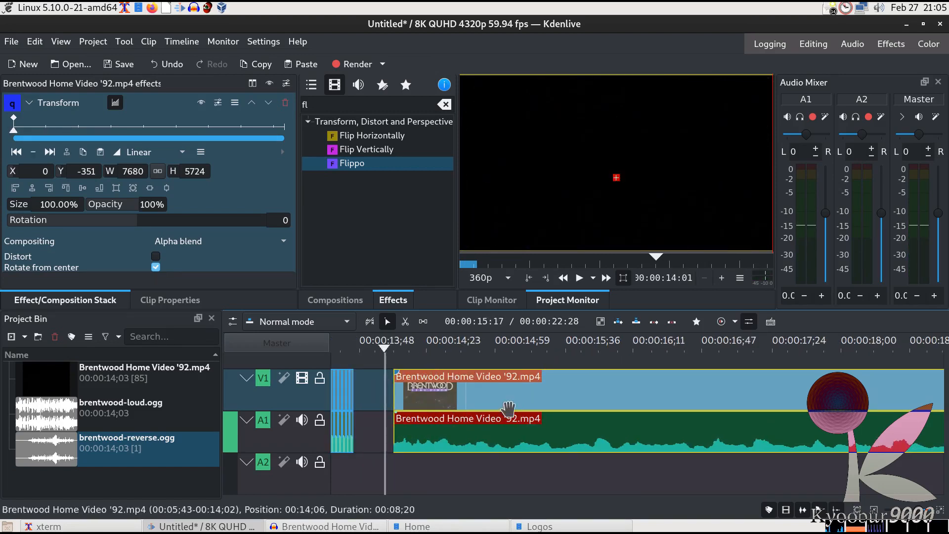
drag(521, 391, 482, 392)
click(938, 510)
click(938, 510)
Step: Examine the frames around the join between the last two-frame clips and the final clip
click(509, 353)
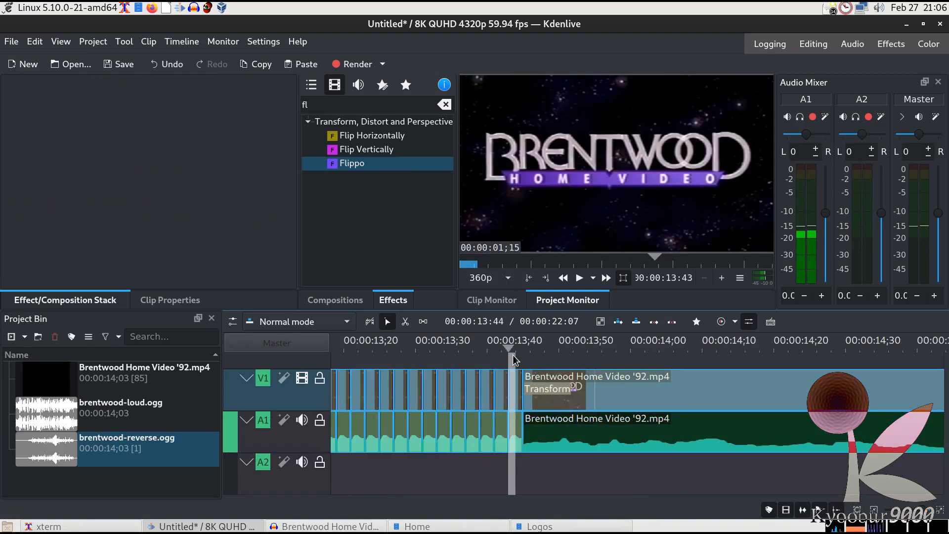
mouse_move(509, 354)
mouse_down()
mouse_move(502, 346)
mouse_move(517, 346)
mouse_move(482, 342)
mouse_move(496, 343)
mouse_up()
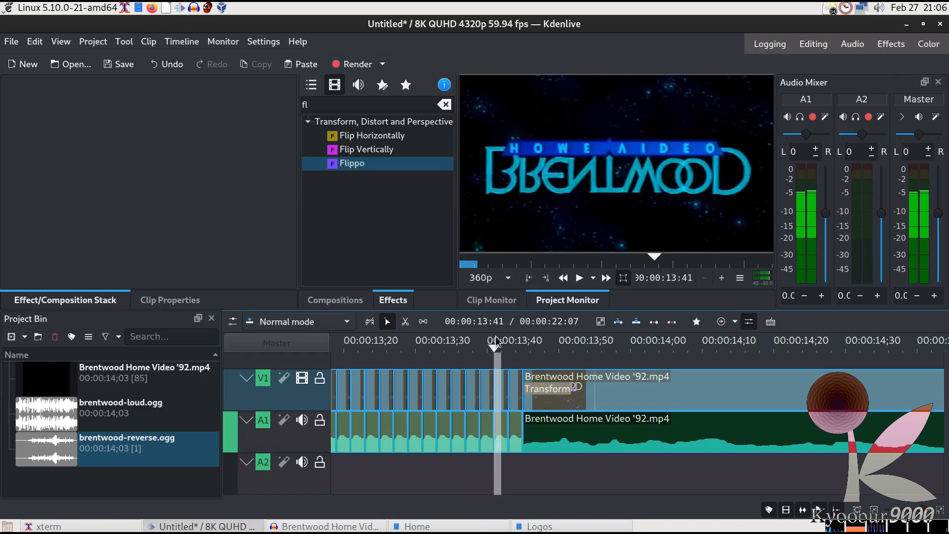
click(547, 355)
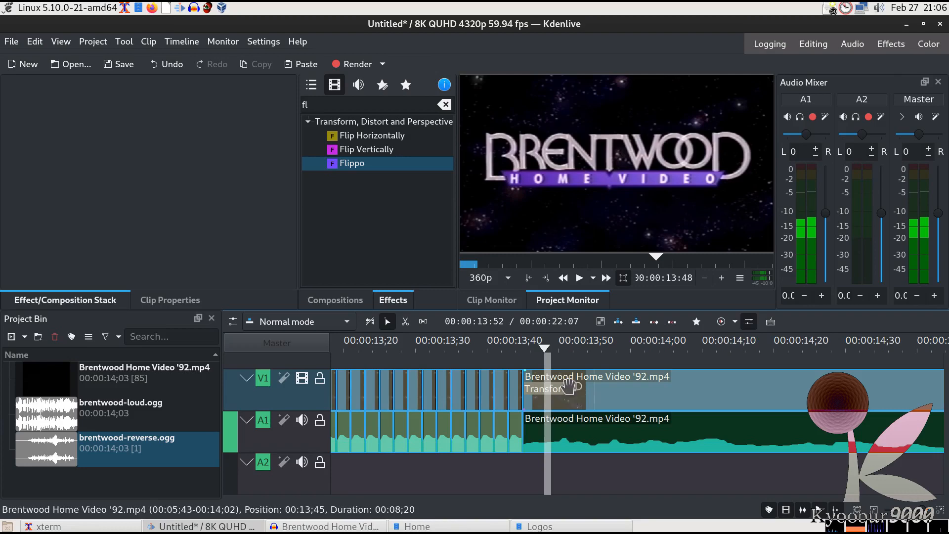
scroll(882, 517, down, 4)
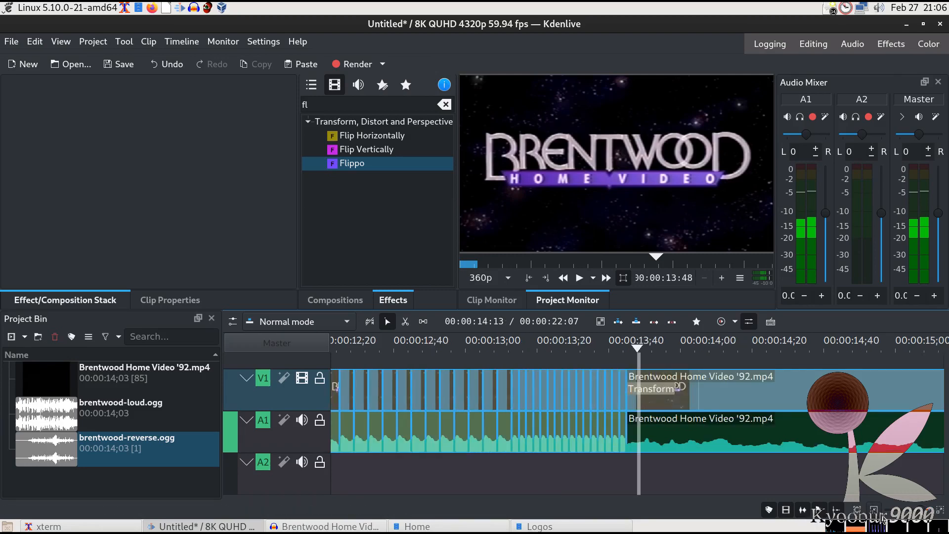
Step: Add a Transform keyframe on the last frame of the final clip and set its size to 300%
click(795, 349)
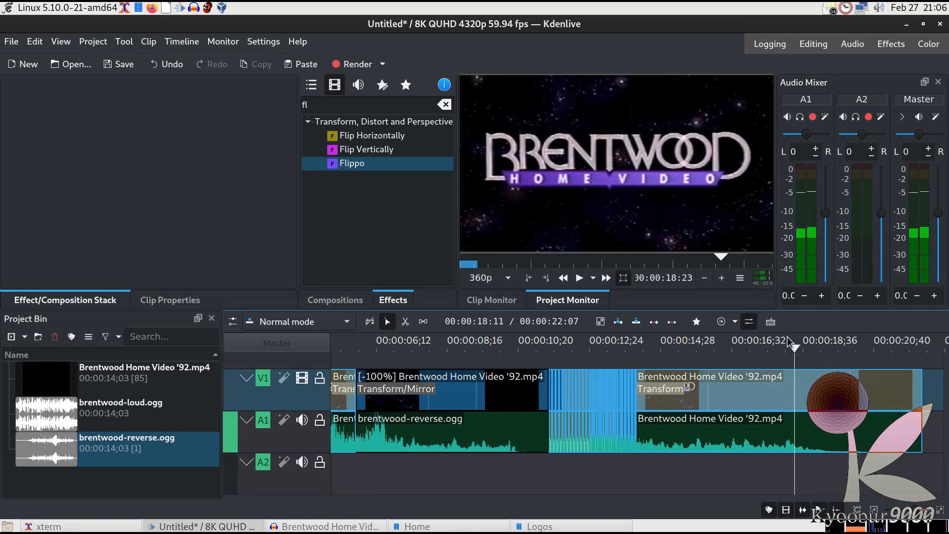
click(792, 385)
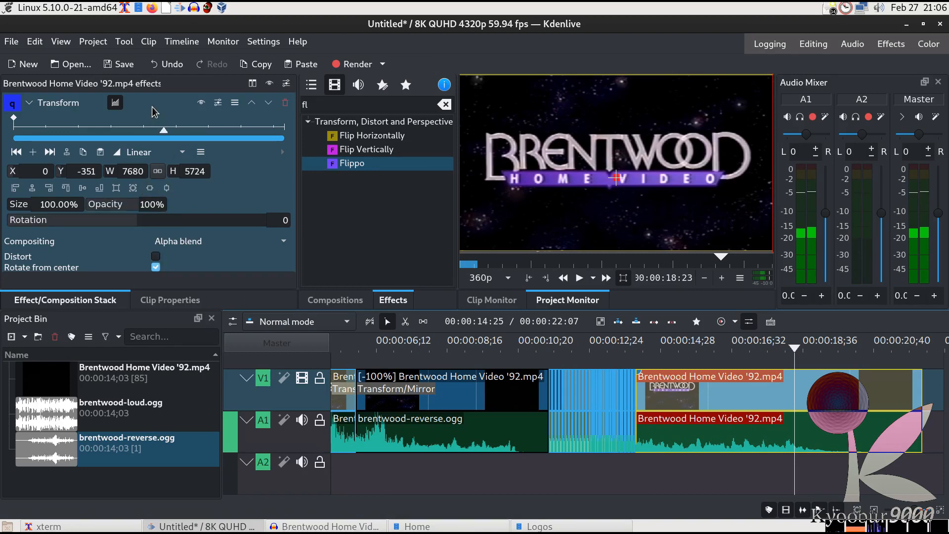
mouse_move(164, 133)
mouse_down()
mouse_move(193, 133)
mouse_move(74, 136)
mouse_up()
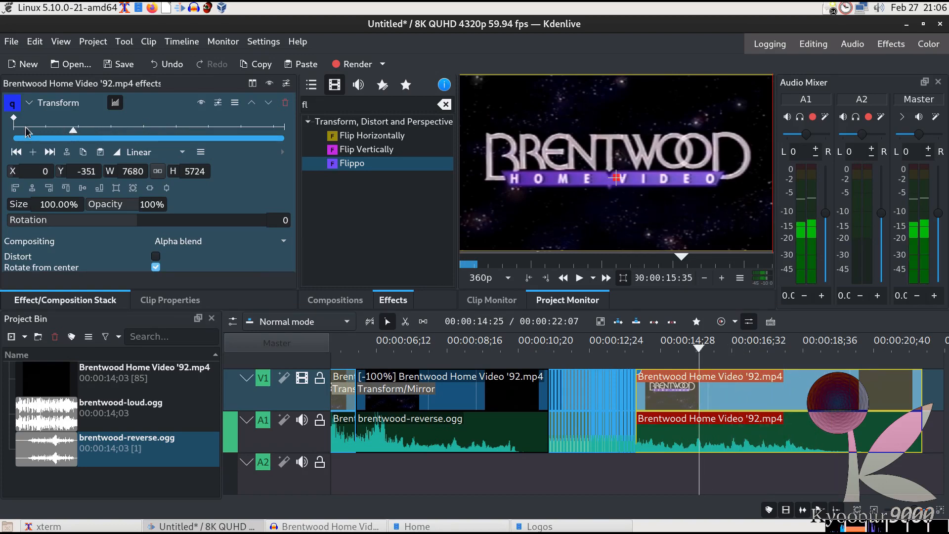
drag(76, 135, 298, 135)
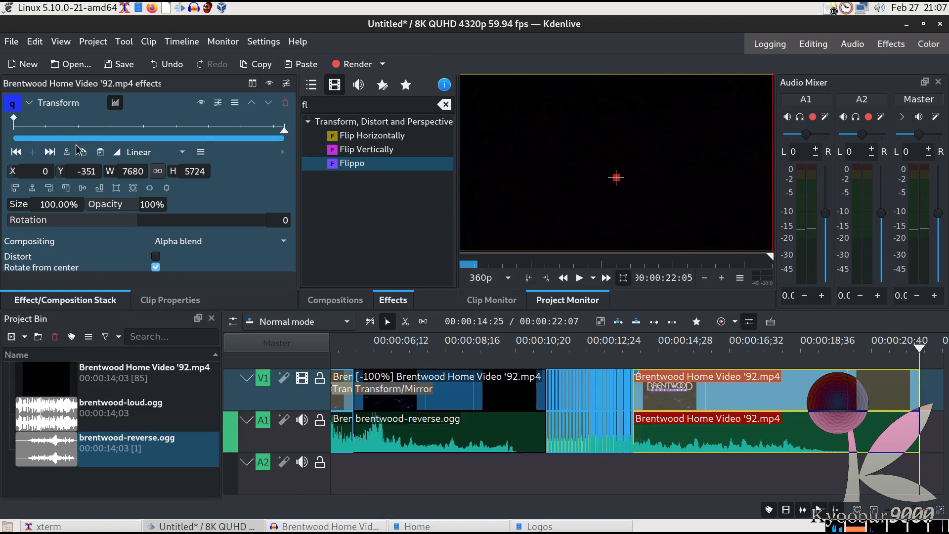
click(33, 153)
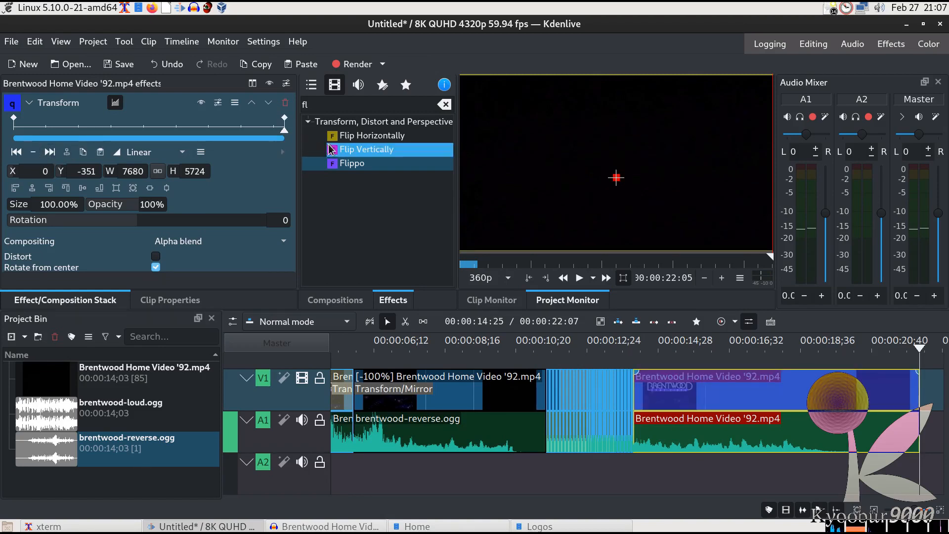
click(48, 205)
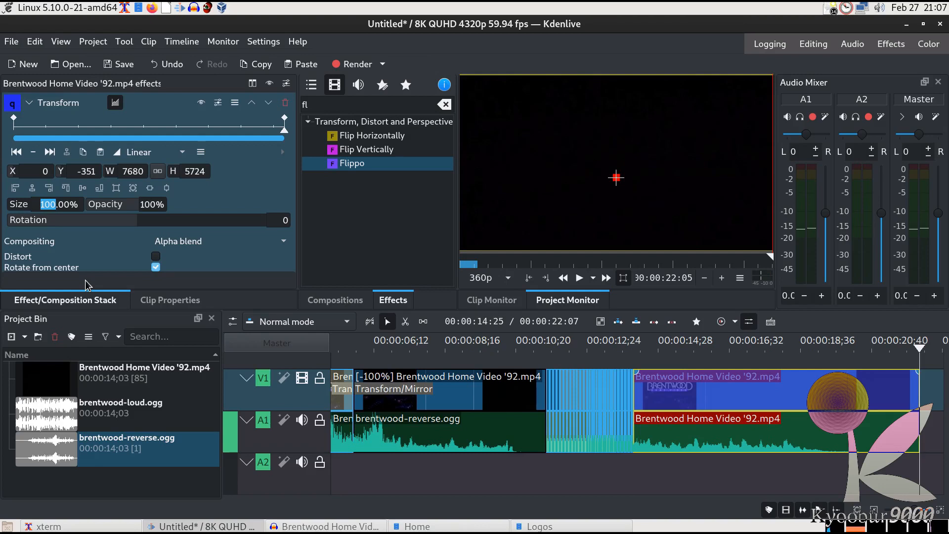
text(3)
key(Tab)
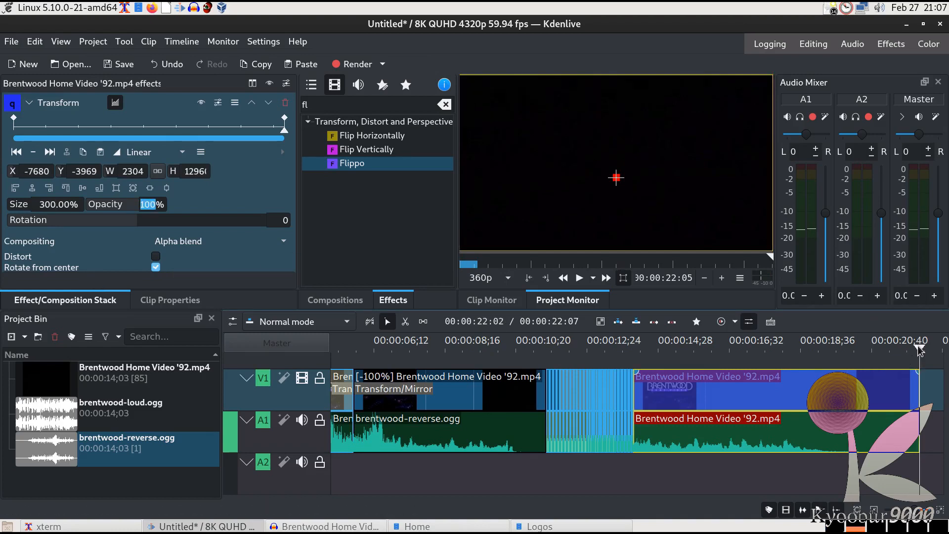
Step: Set the Transform size at the last keyframe of the final clip to 500% and preview the zoom
mouse_move(920, 348)
mouse_down()
mouse_move(841, 353)
mouse_move(909, 352)
mouse_up()
click(283, 120)
click(40, 204)
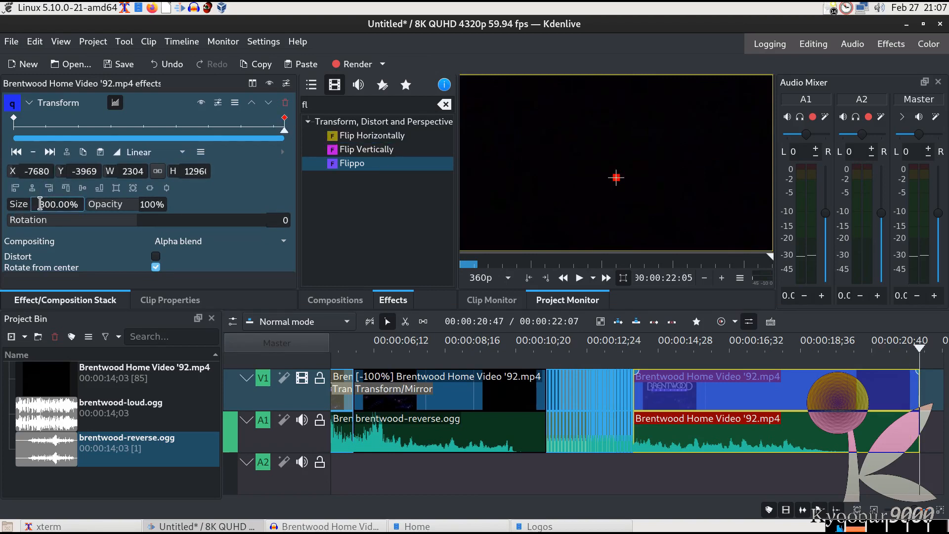
text(500)
key(Tab)
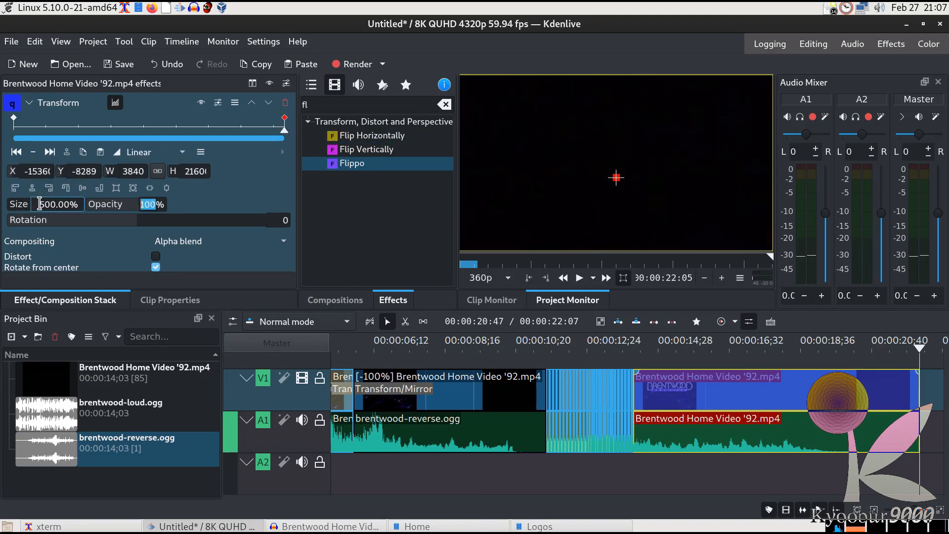
drag(920, 346, 733, 361)
Step: Set the final clip's Transform rotation to 360 at the last keyframe and -360 at the first, and preview the spin
click(285, 120)
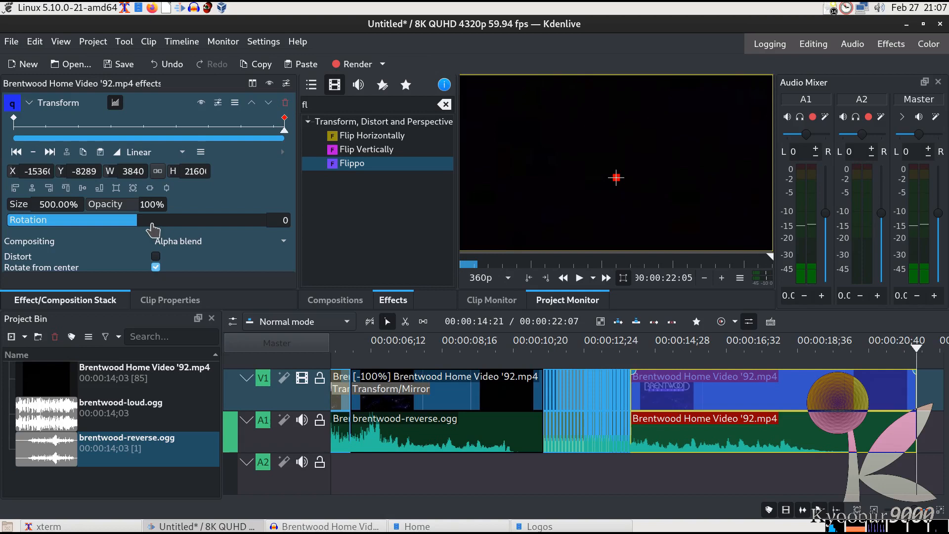
drag(142, 229, 499, 233)
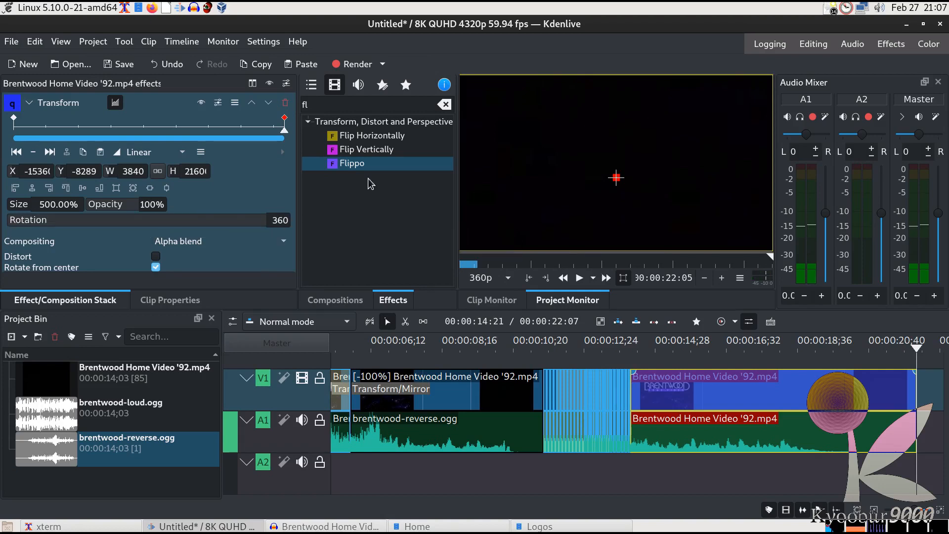
click(13, 119)
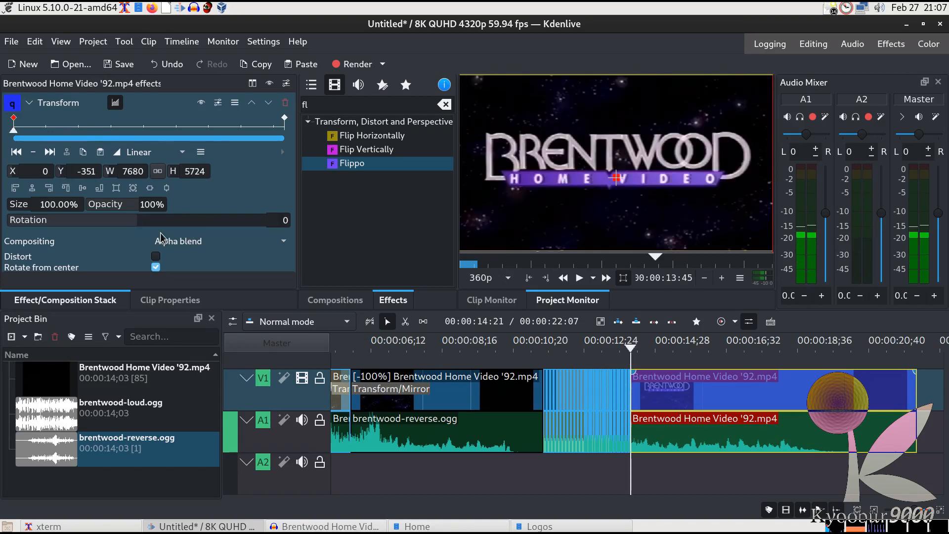
drag(136, 222, 2, 229)
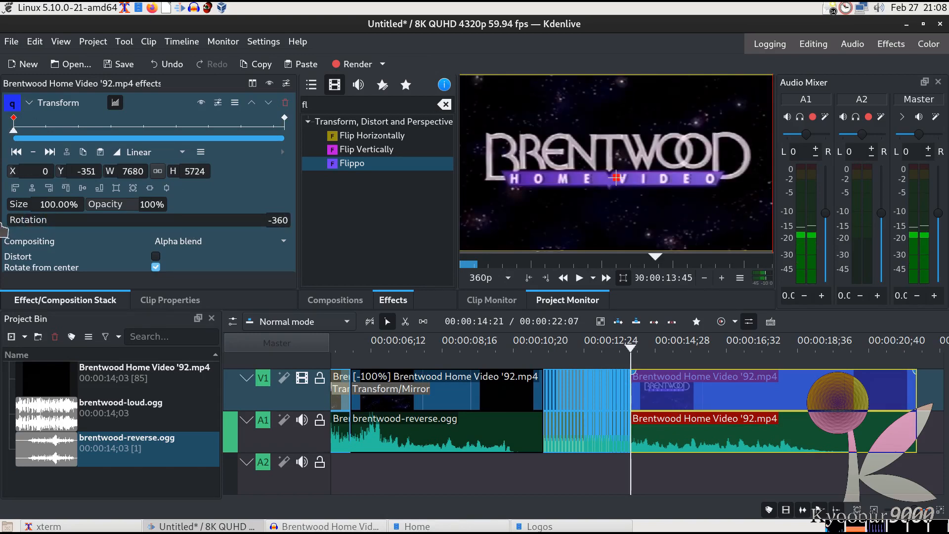
click(631, 350)
drag(631, 350, 677, 350)
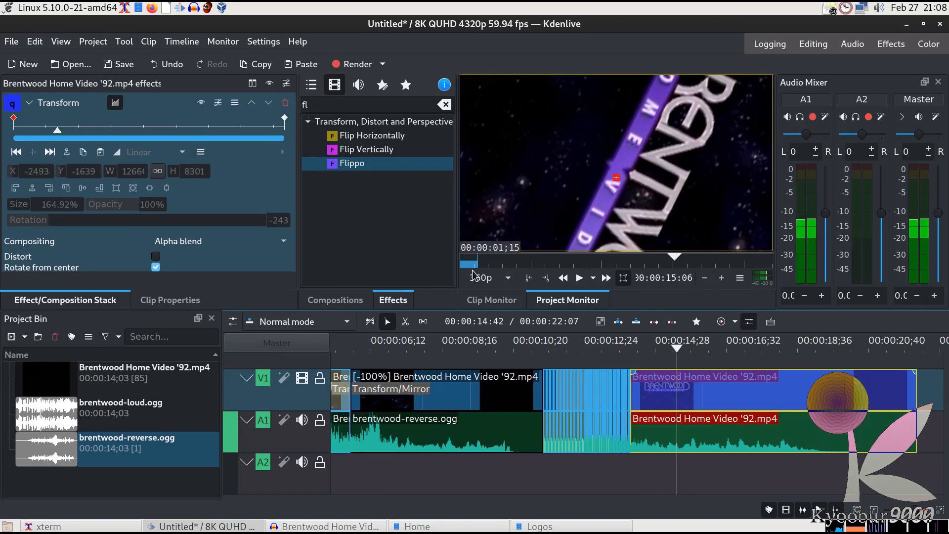
Step: Add a Color Effect of type heat to the final video clip and preview it
double_click(327, 108)
text(c)
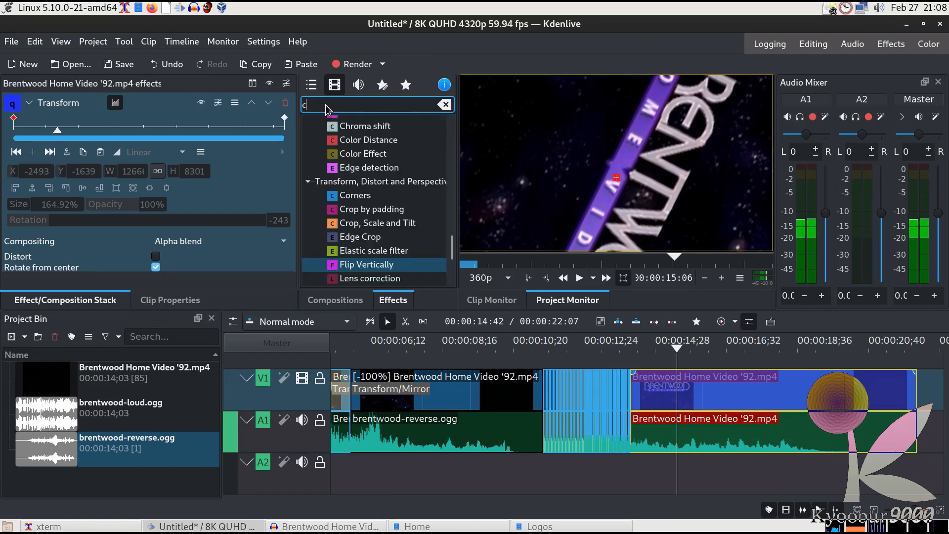
text(olor ef)
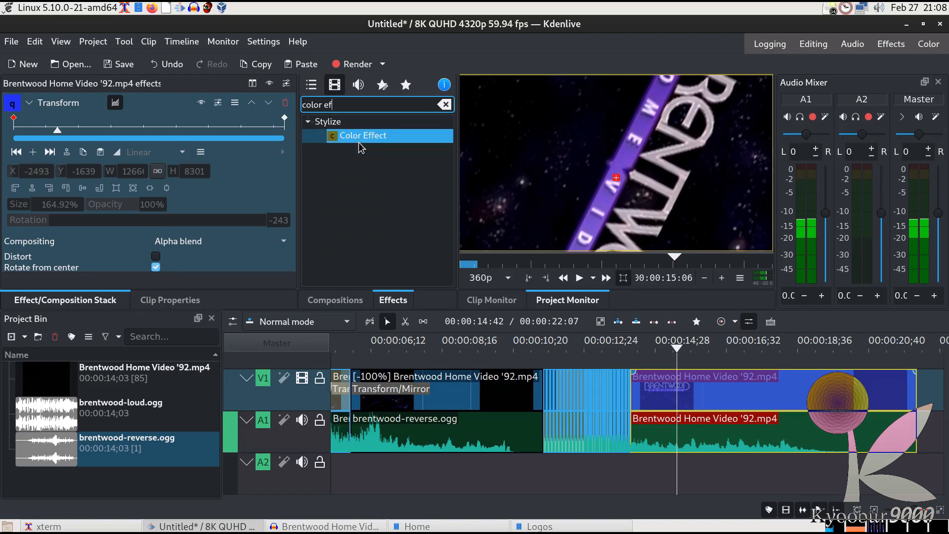
drag(361, 145, 707, 391)
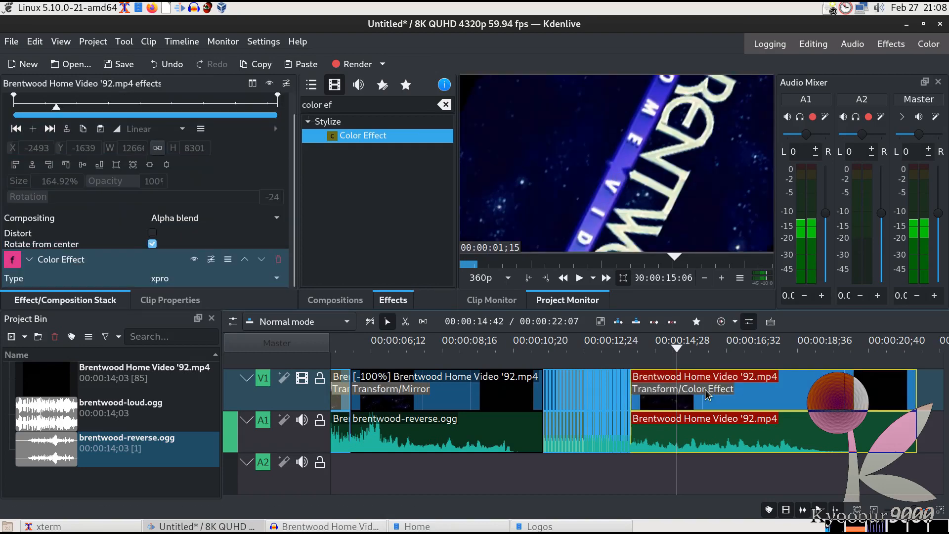
click(251, 278)
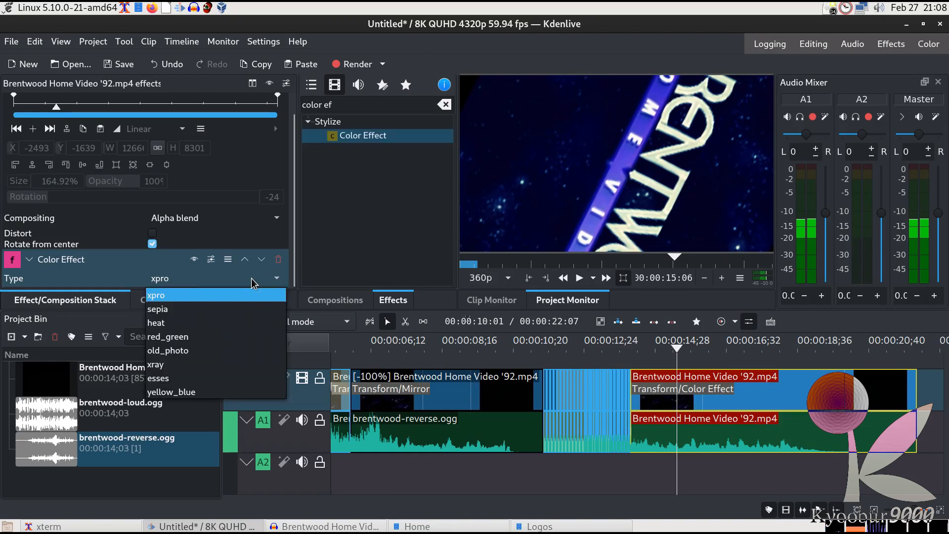
click(229, 322)
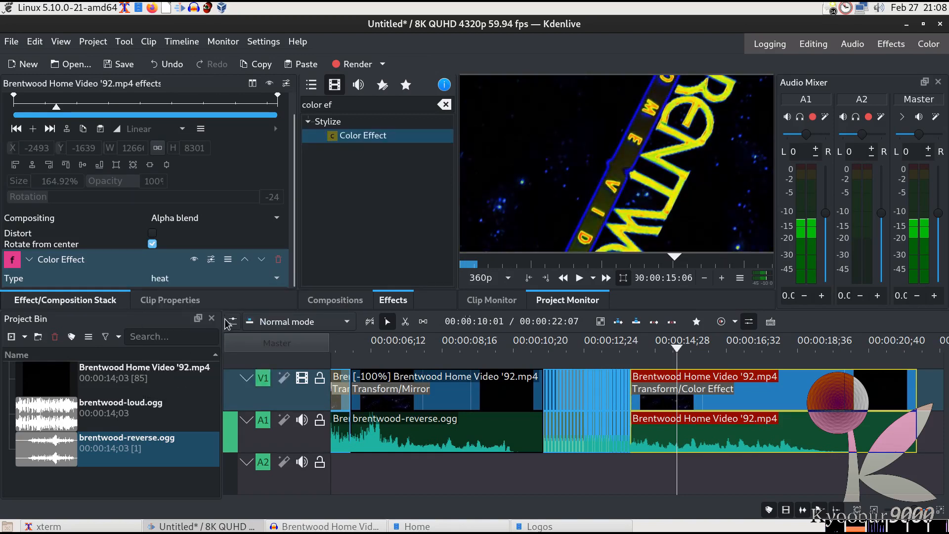
click(673, 349)
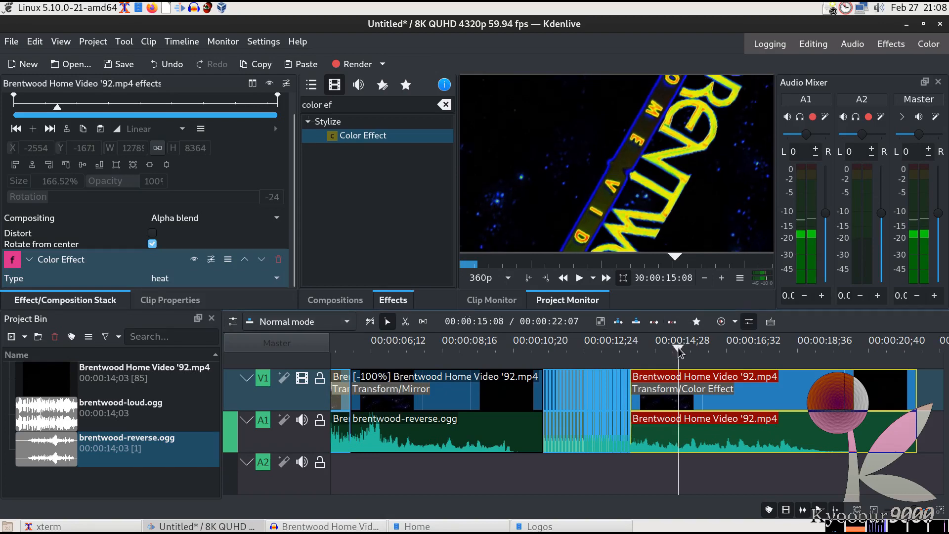
drag(672, 351, 638, 352)
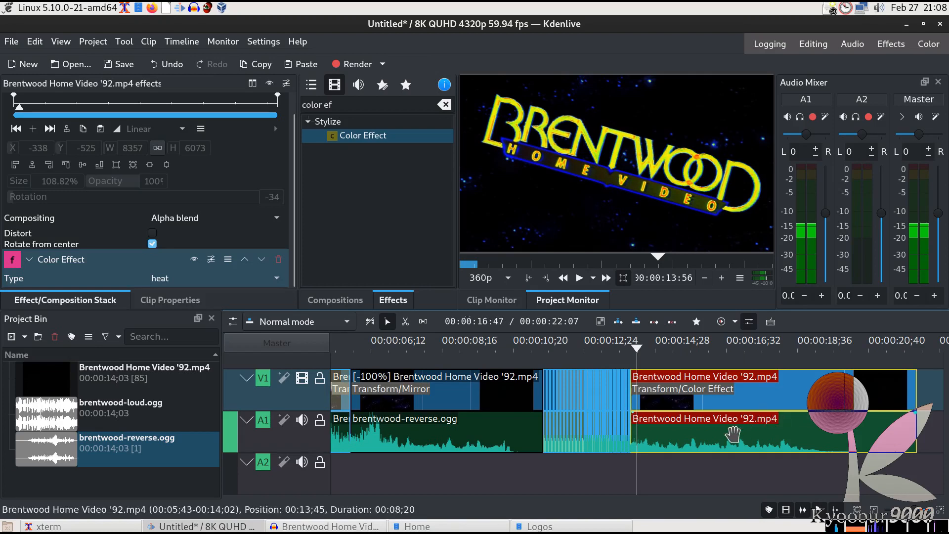
Step: Add the Pitch Scaler effect to the final clip's audio with a pitch co-efficient of 0.8
click(718, 437)
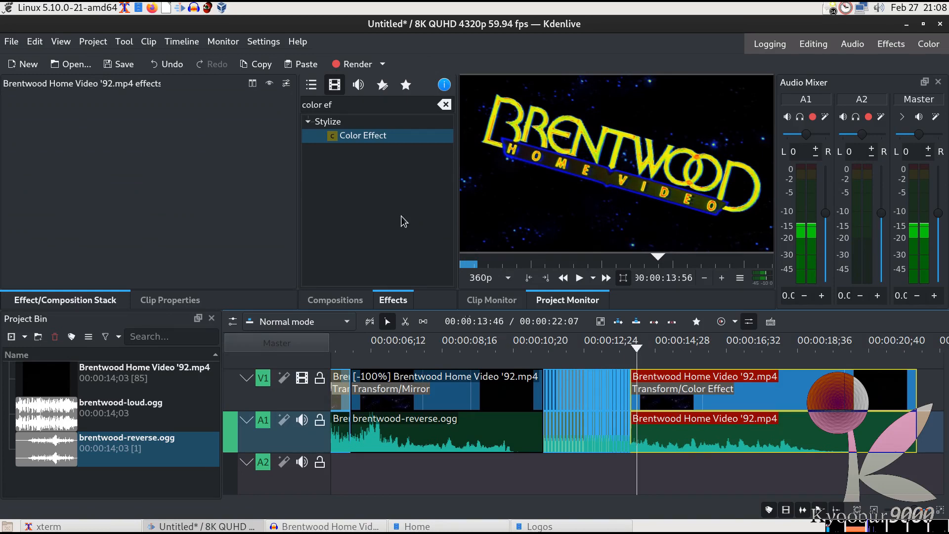
click(366, 89)
click(356, 104)
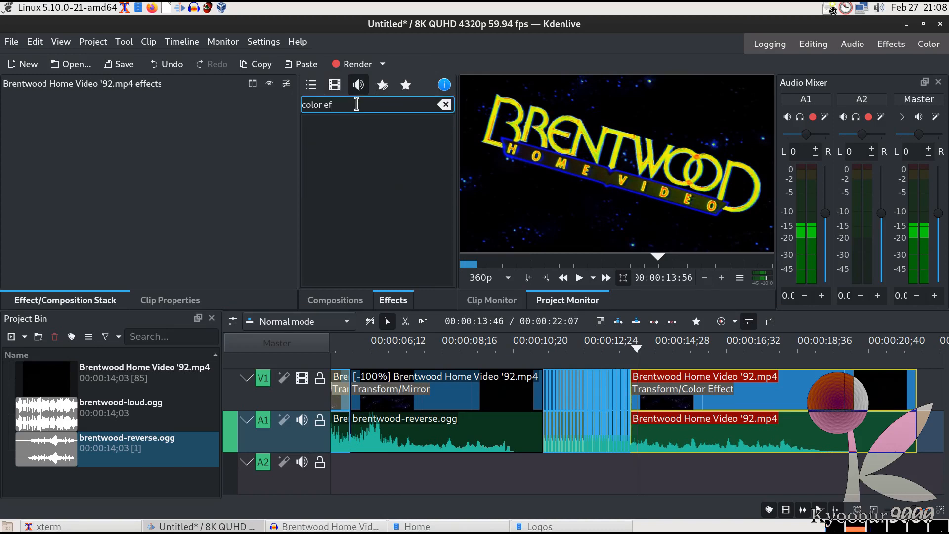
triple_click(356, 105)
text(pitch)
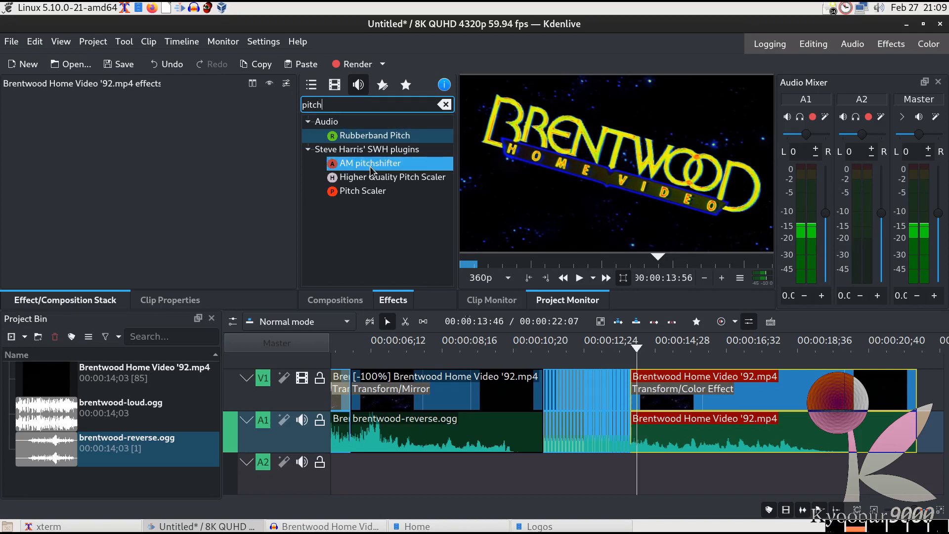
drag(369, 193, 702, 439)
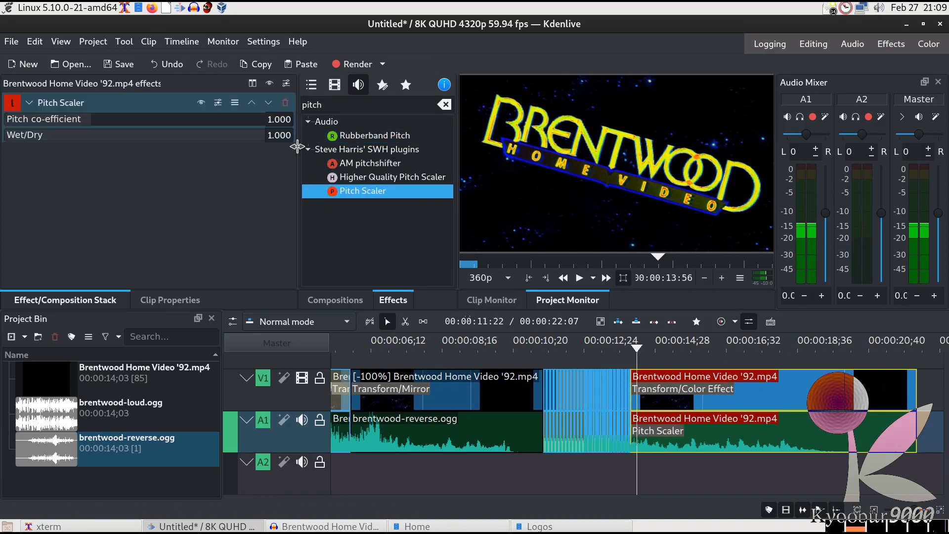
click(291, 121)
text(0.8)
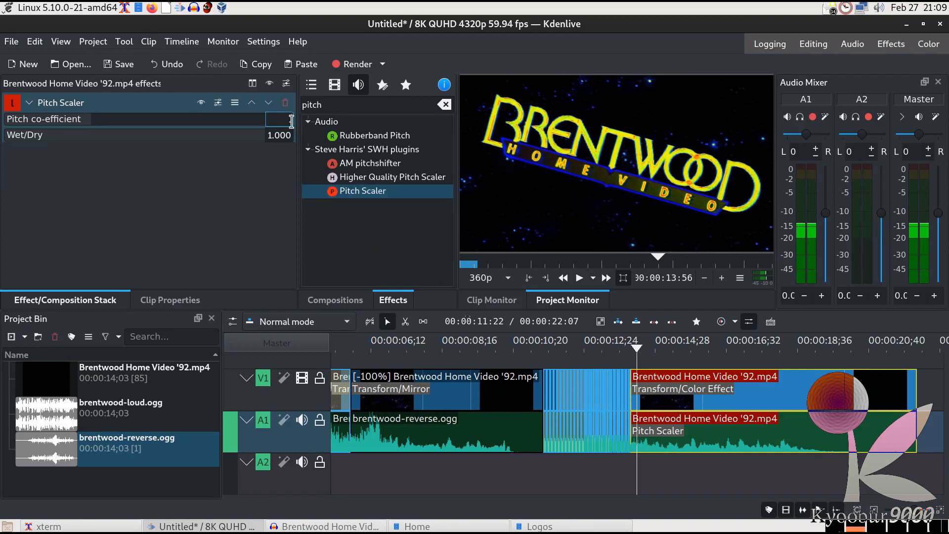
key(Tab)
Step: Add the Foldover distortion effect to the final clip's audio with Drive and Skew at 0.5
double_click(344, 104)
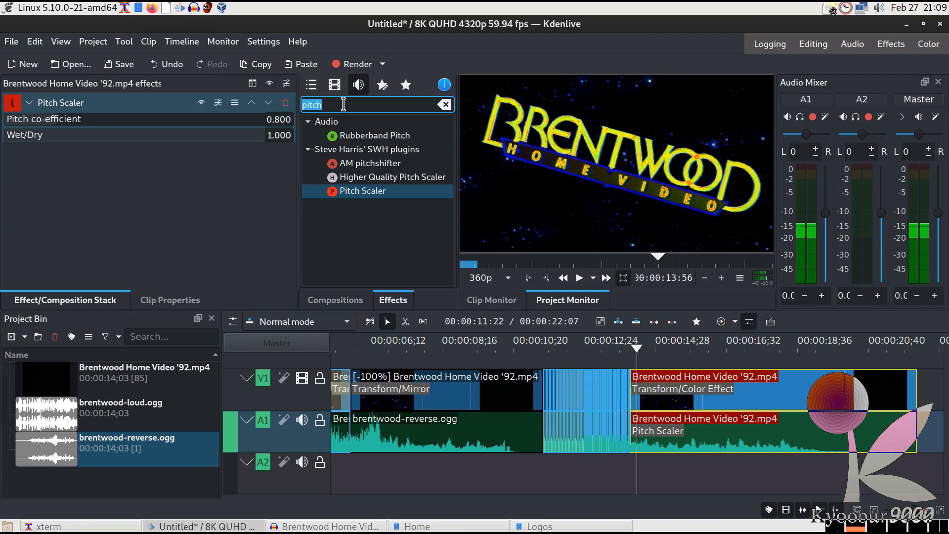
text(fol)
drag(372, 133, 692, 435)
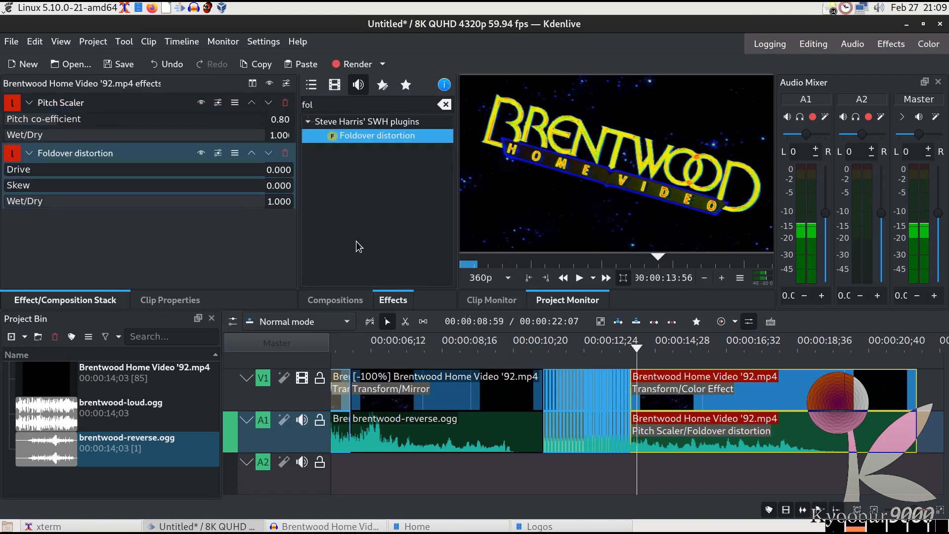
drag(275, 171, 283, 171)
double_click(283, 171)
text(5)
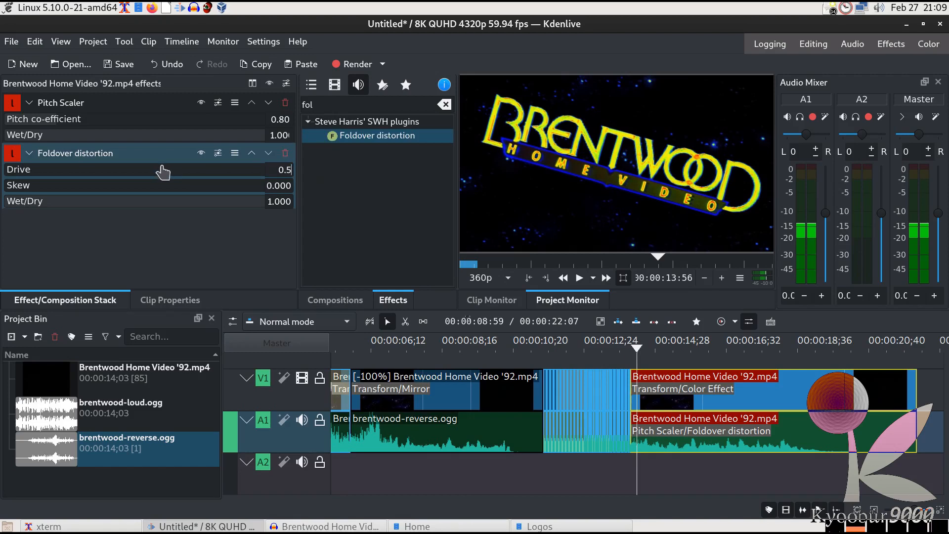
key(Tab)
text(0.5)
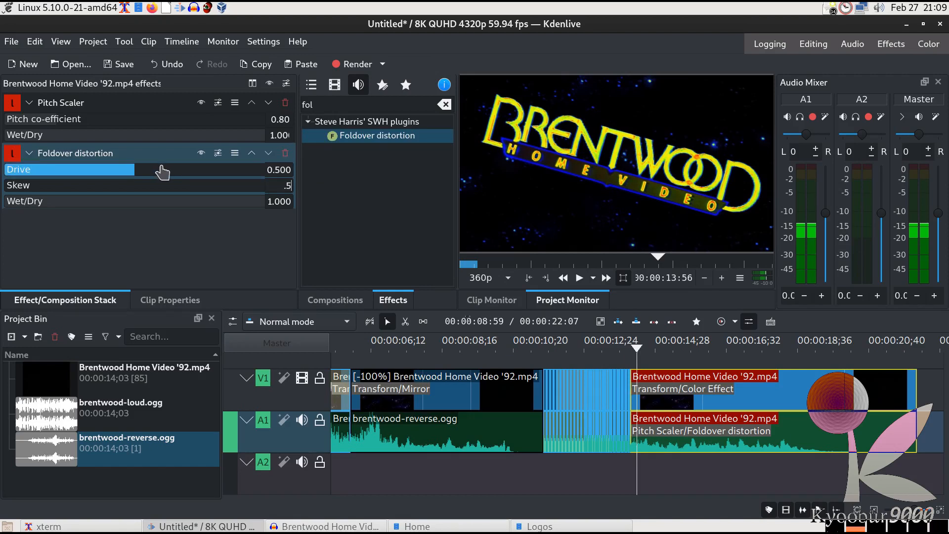
key(Tab)
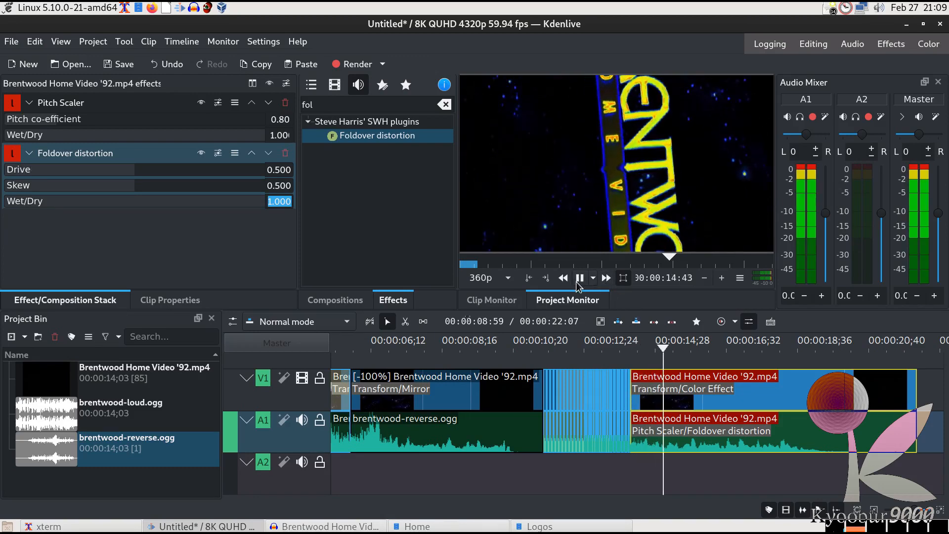
Step: Raise the Foldover distortion's Drive to about 0.697 and Skew to about 0.617, and play the start of the final clip
click(169, 169)
click(166, 186)
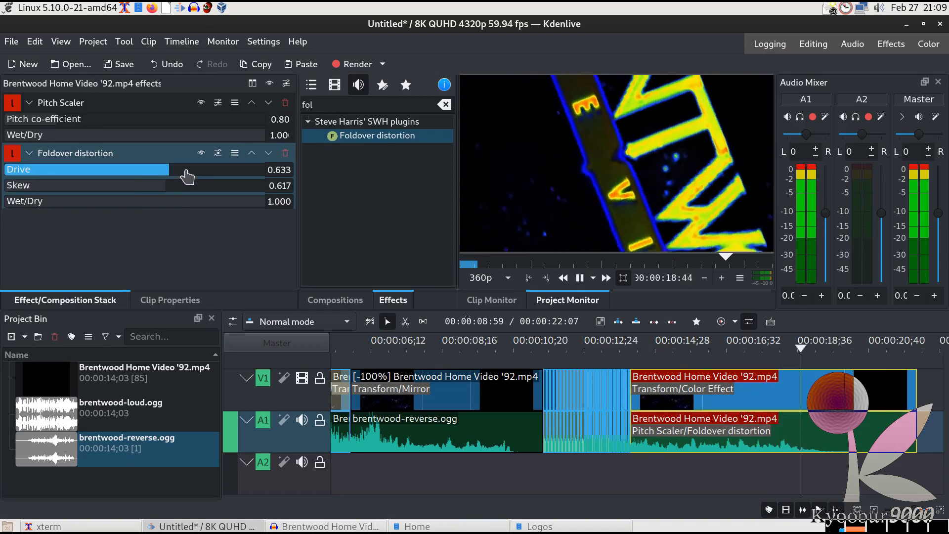
click(186, 170)
click(613, 340)
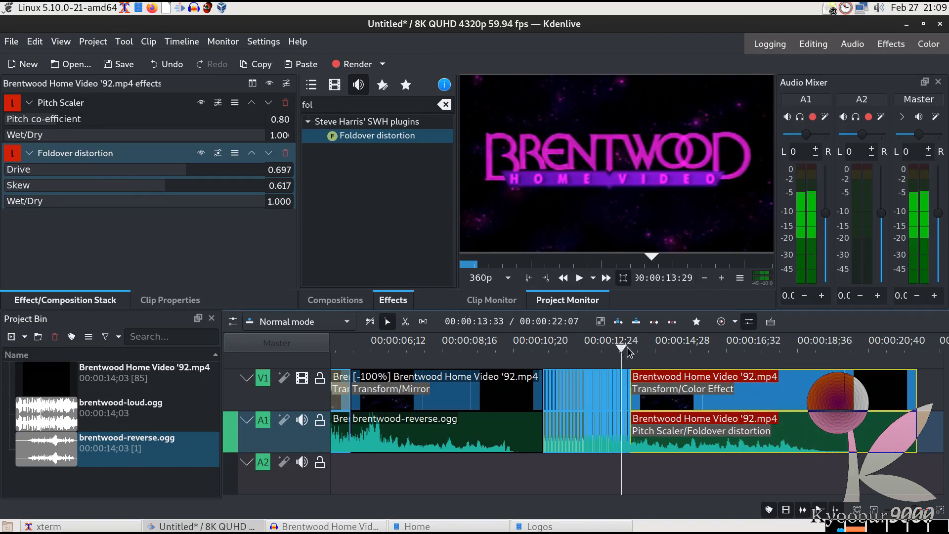
click(577, 279)
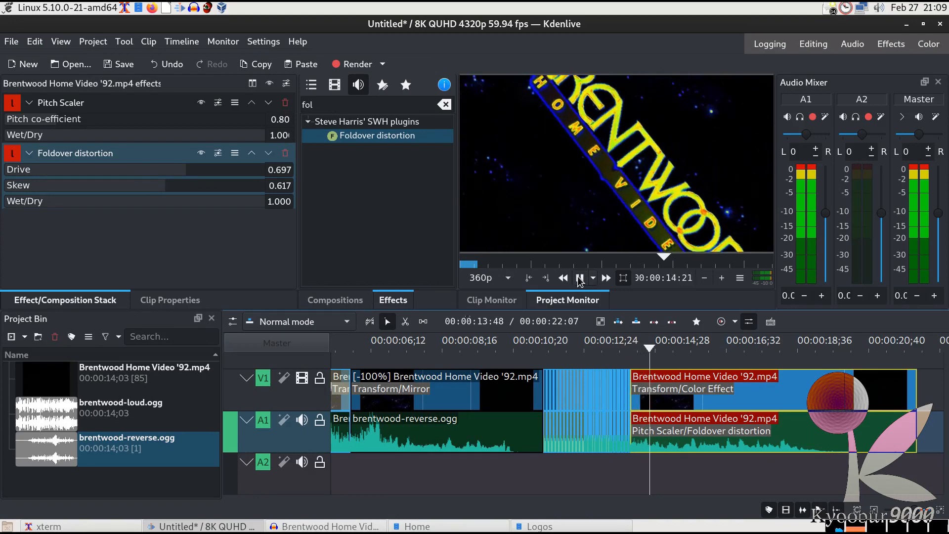
Step: Raise the Foldover distortion's Drive to 1 and Skew to about 0.848, and listen to the final clip
drag(208, 169, 253, 176)
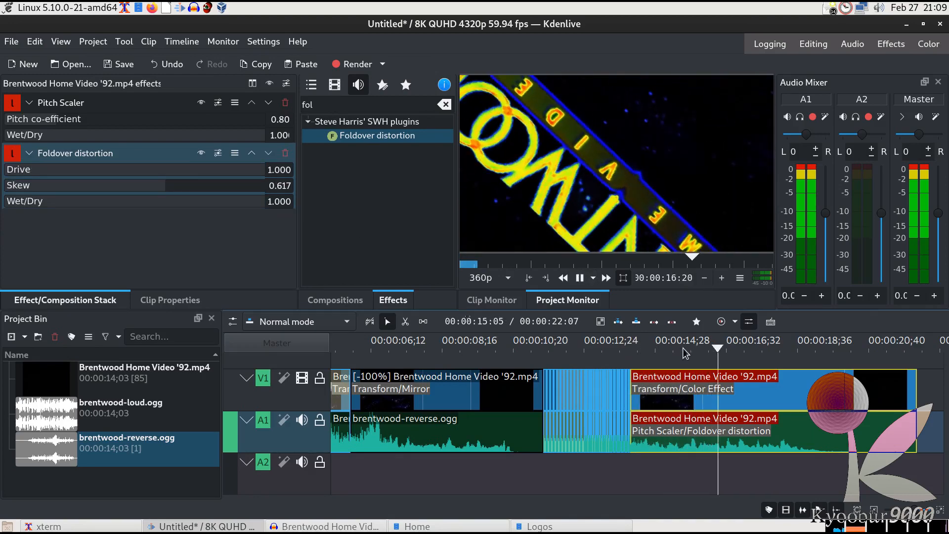
drag(690, 350, 640, 352)
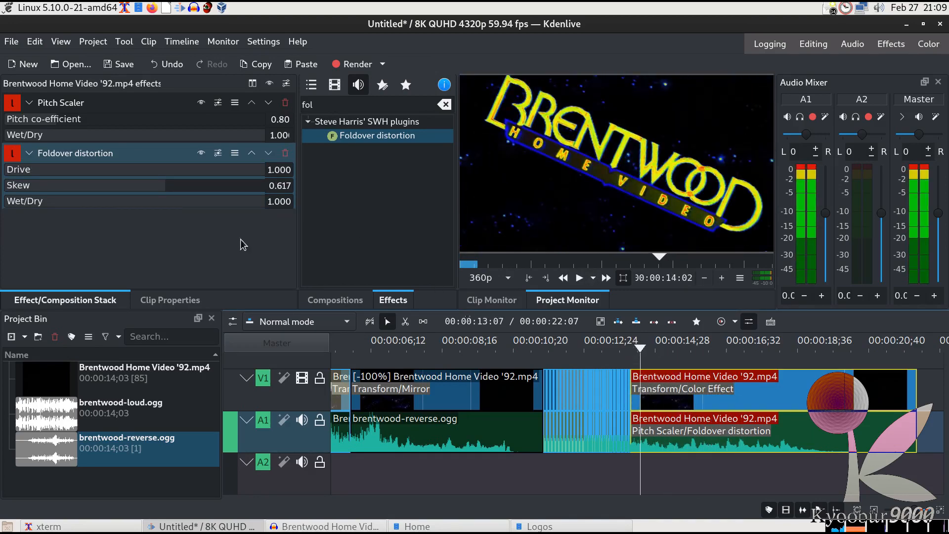
drag(250, 192, 229, 185)
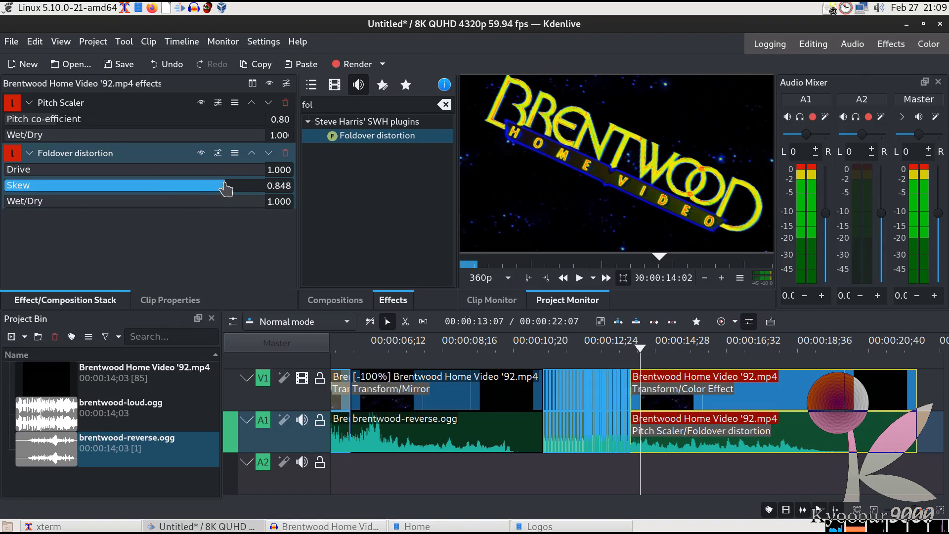
click(579, 278)
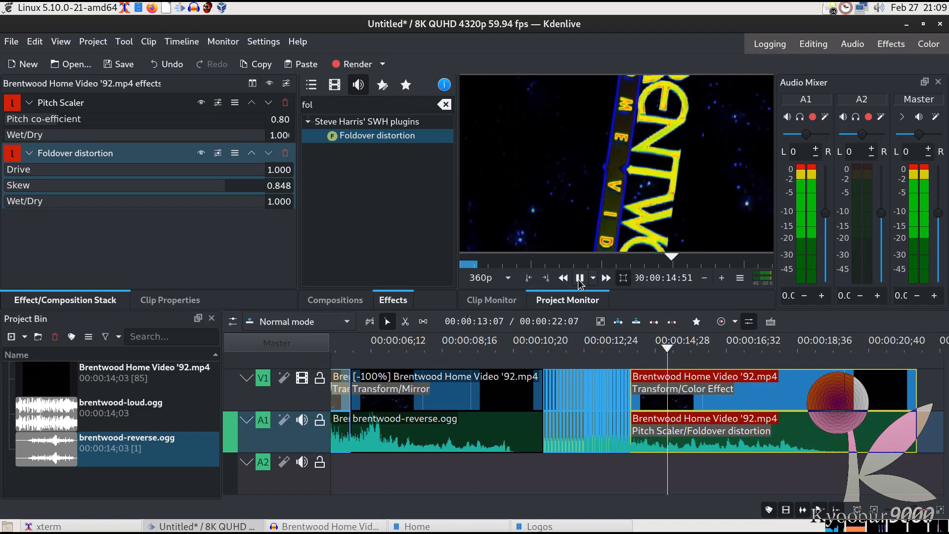
Step: Set the Foldover distortion's Skew to 0 and play the final clip to hear the change
drag(219, 190, 1, 188)
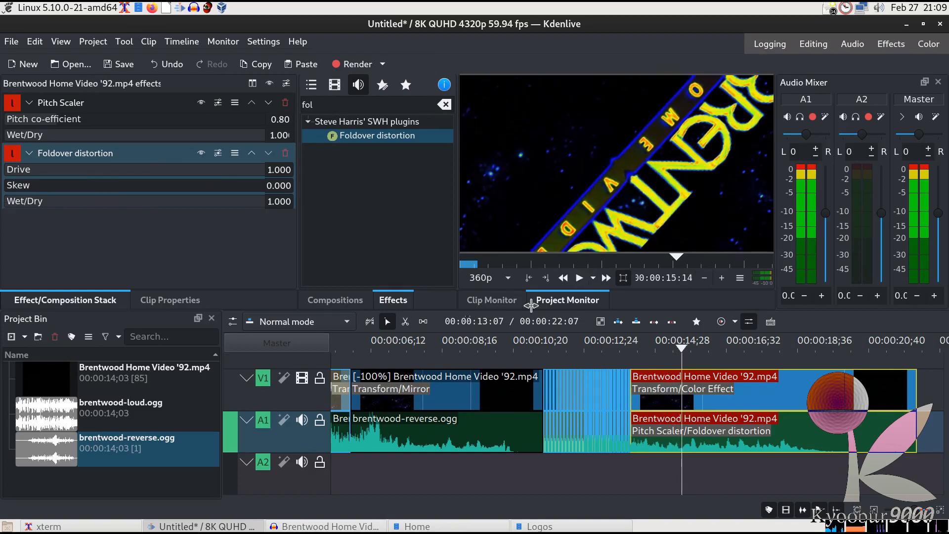
click(581, 279)
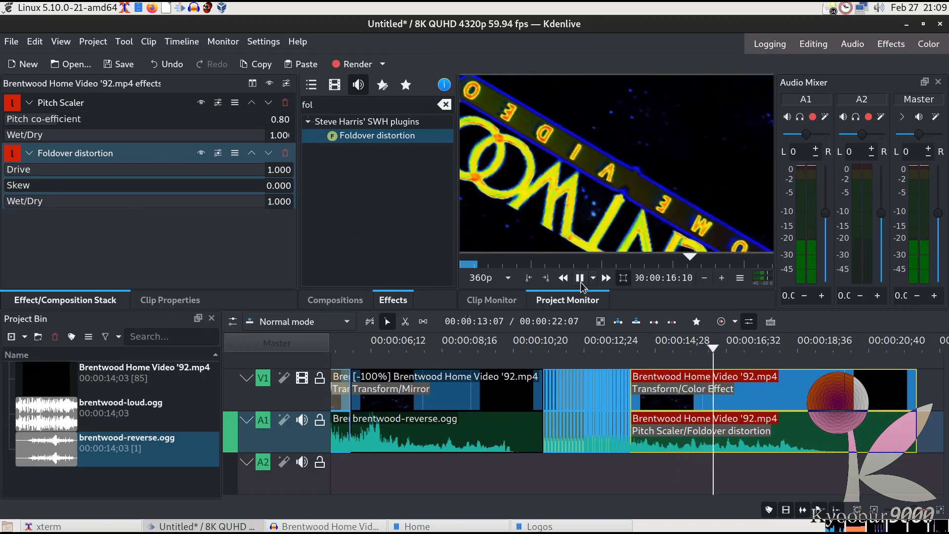
click(580, 280)
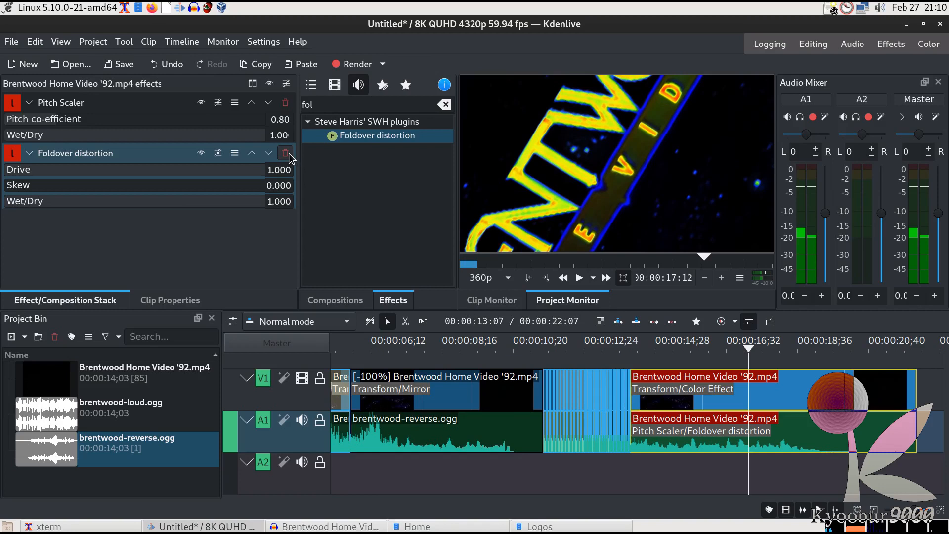
Step: Remove the Foldover distortion and Pitch Scaler effects from the final clip's audio
click(287, 154)
click(285, 102)
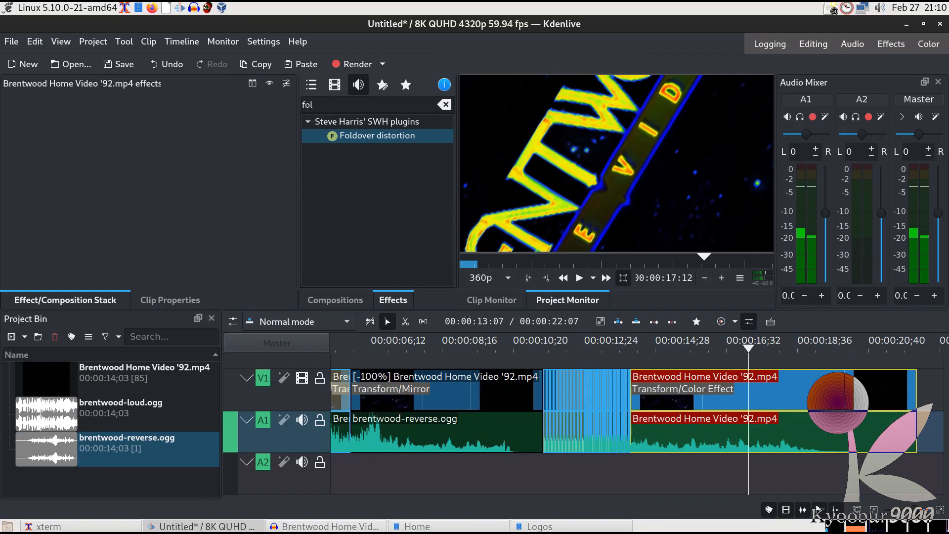
Step: Switch to Audacity and lower the Brentwood Home Video '92 track's pitch by 4 semitones with Change Pitch
click(349, 527)
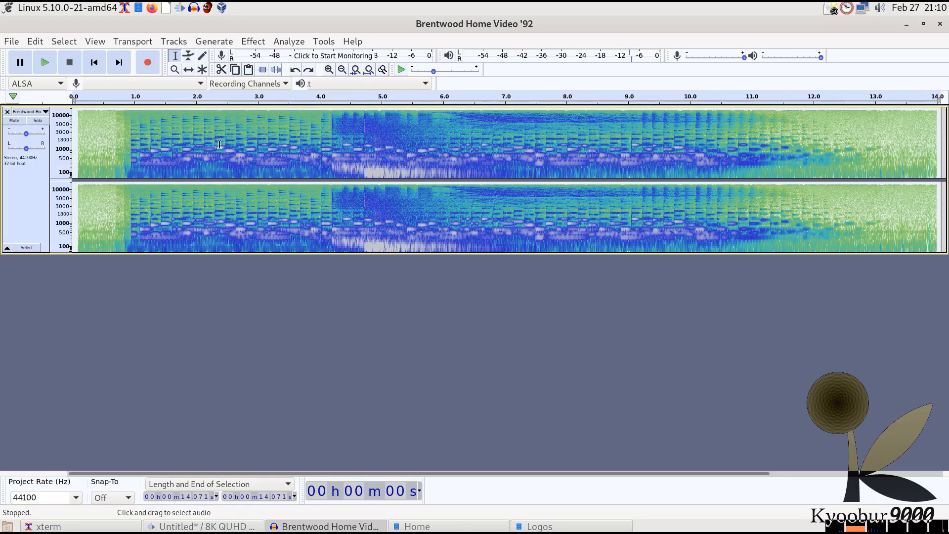
click(256, 41)
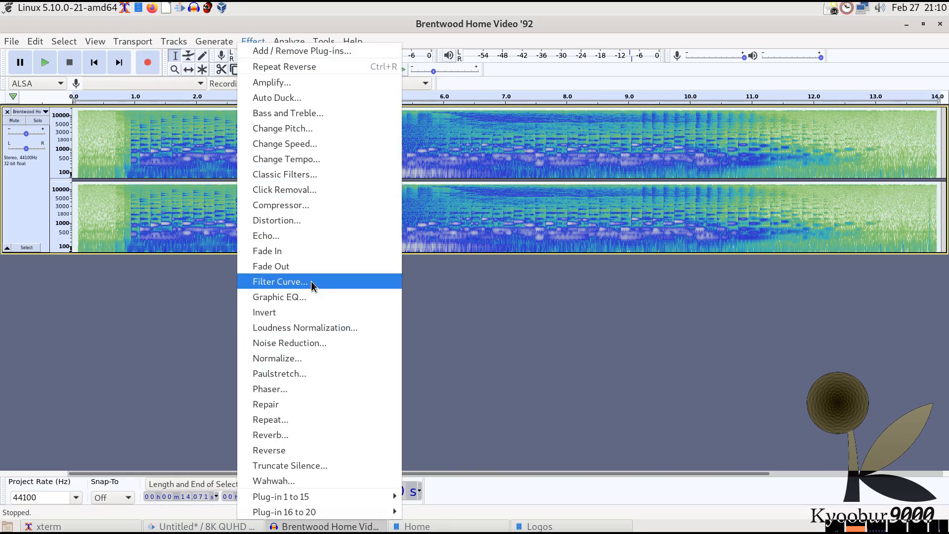
click(316, 129)
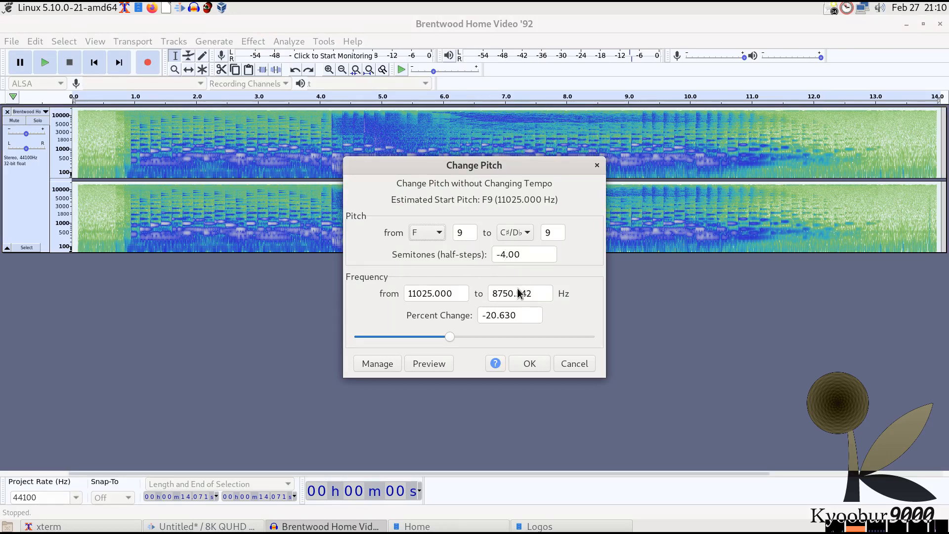
click(529, 363)
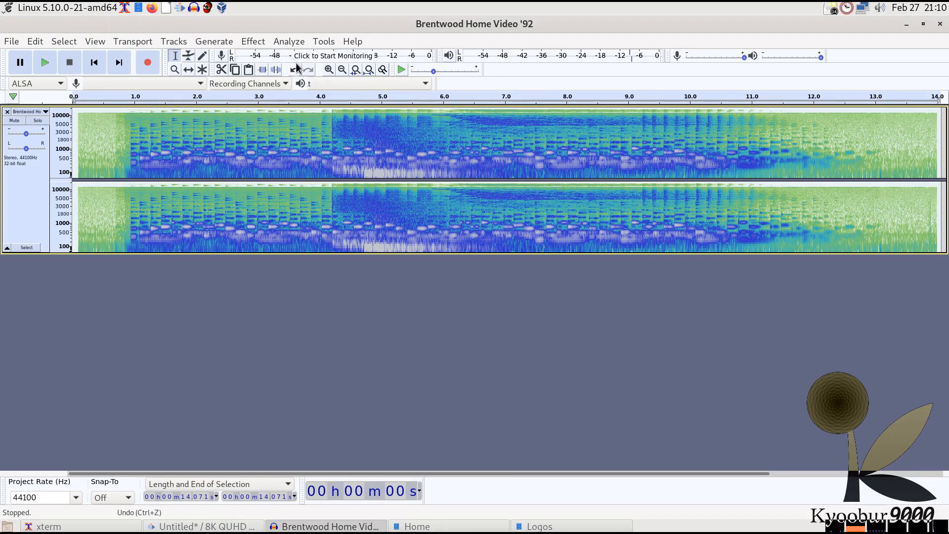
Step: Apply Hard Clipping distortion to the track with clipping level -100 dB, drive 100 and make-up gain 50
click(253, 41)
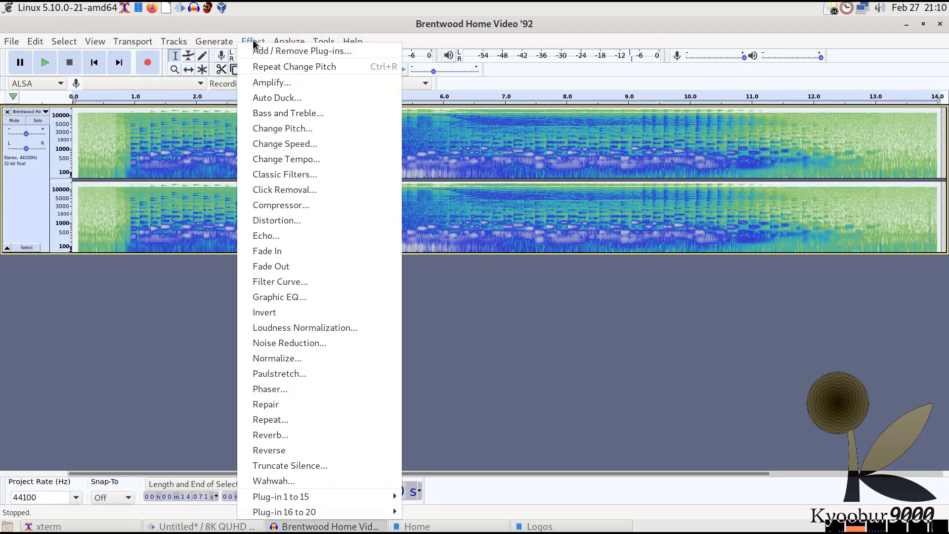
click(312, 219)
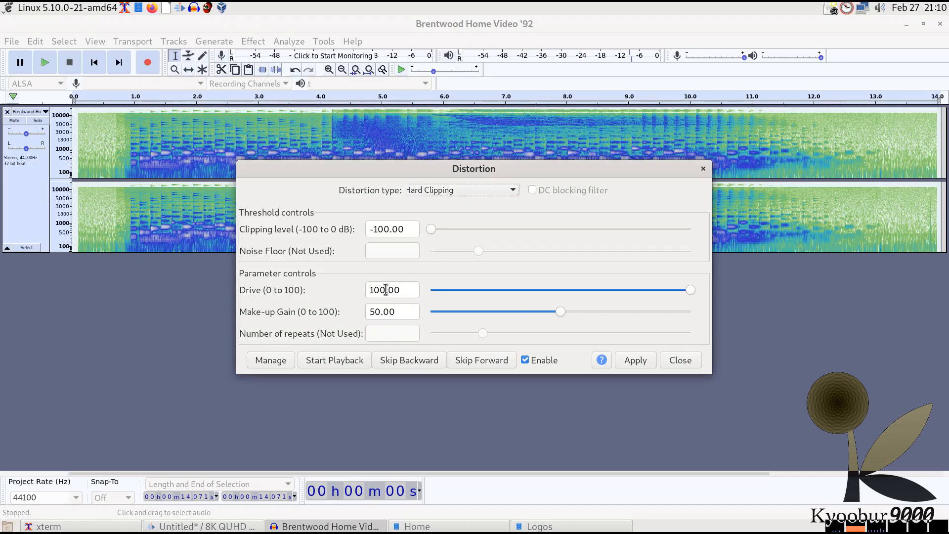
click(502, 431)
click(373, 245)
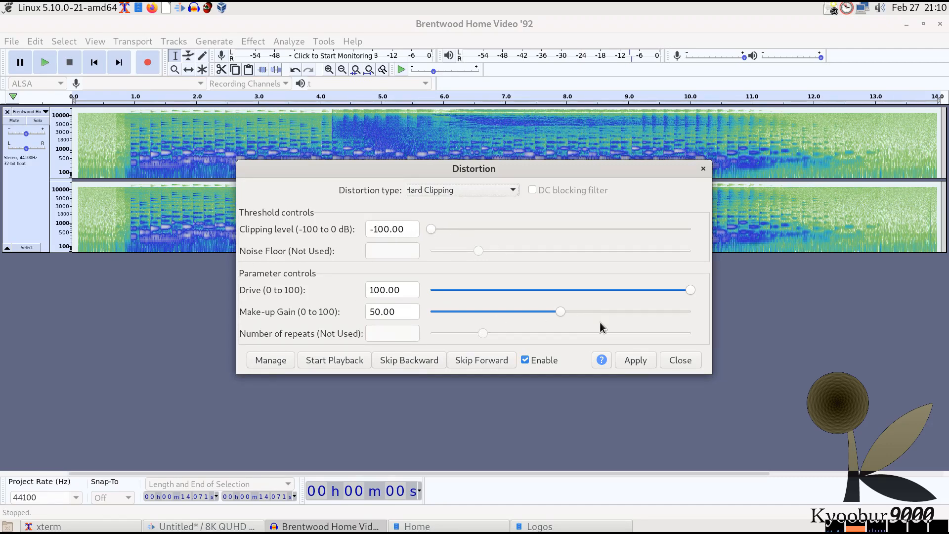
click(642, 364)
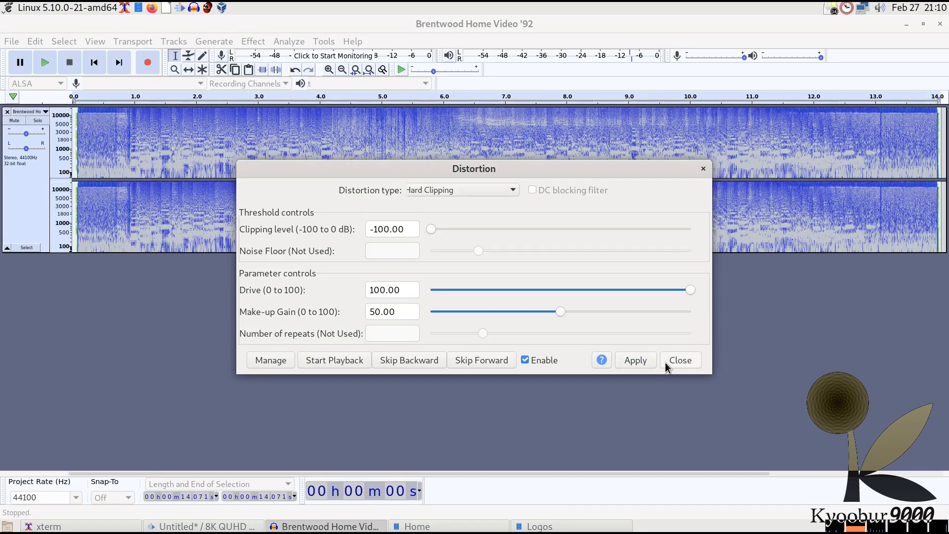
click(667, 366)
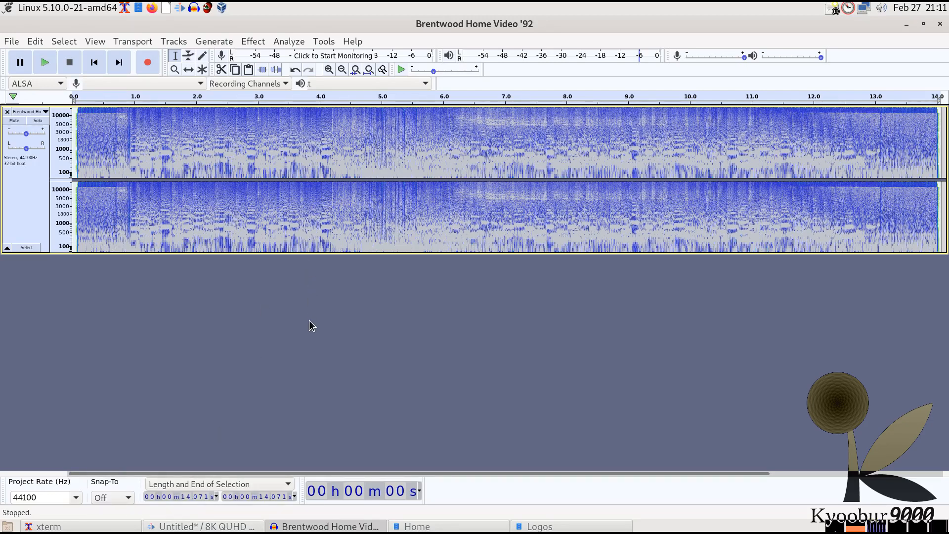
Step: Switch back to Kdenlive, ungroup the final clip's video and audio, and delete its audio from track A1
click(207, 526)
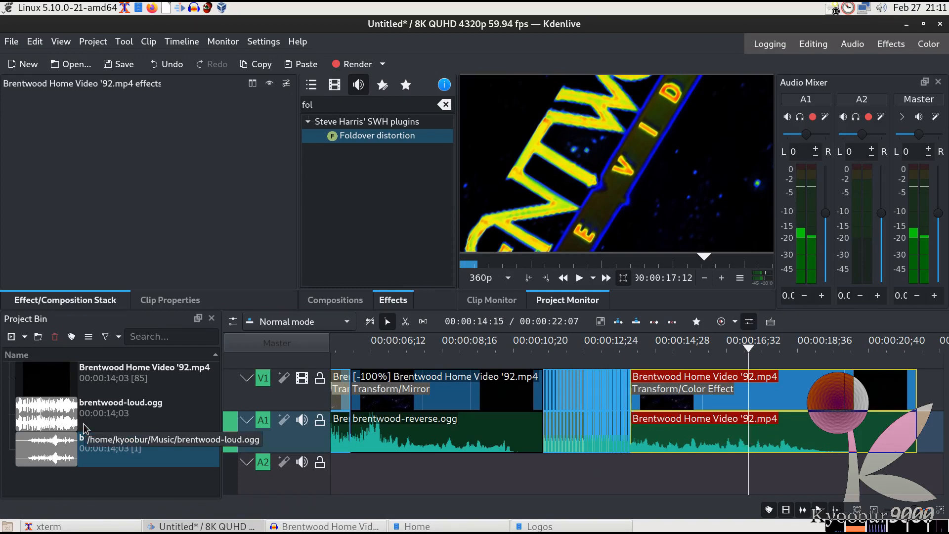
right_click(734, 439)
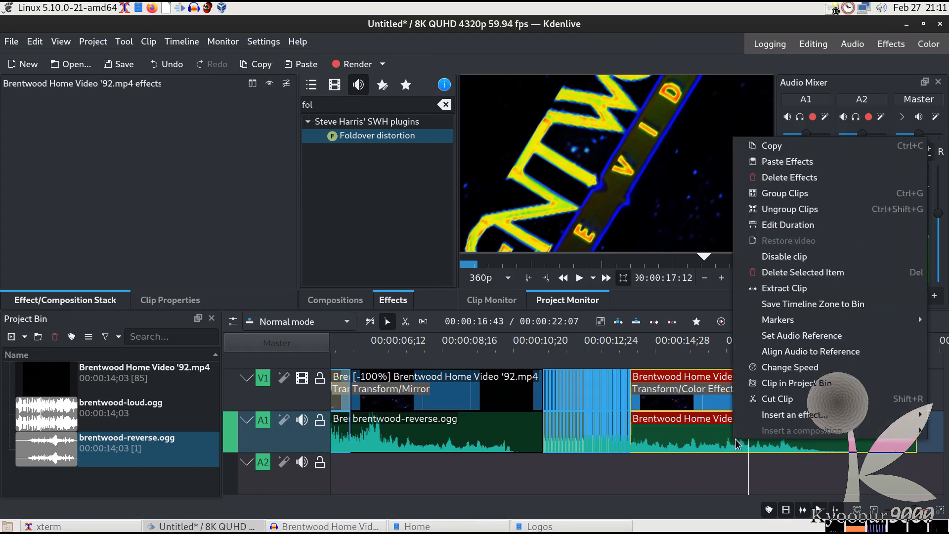
click(791, 209)
click(740, 441)
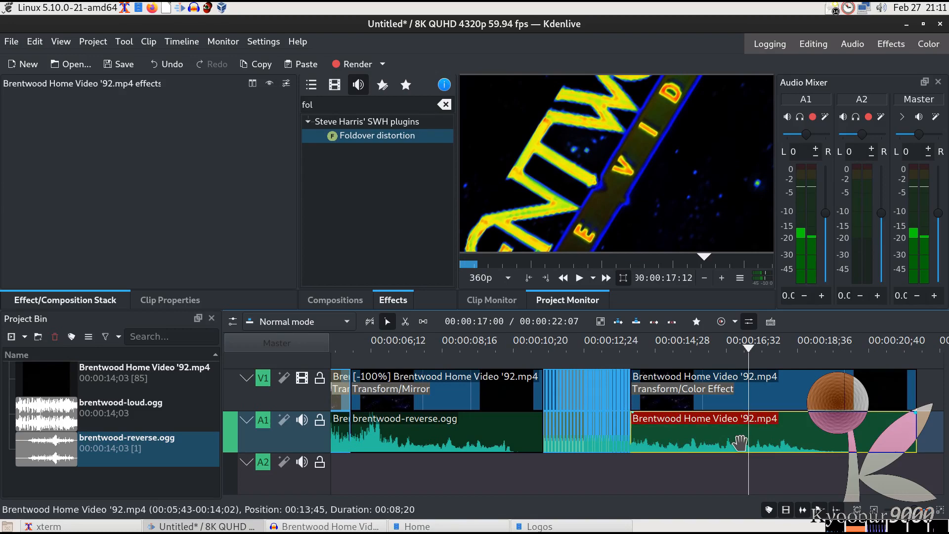
key(Delete)
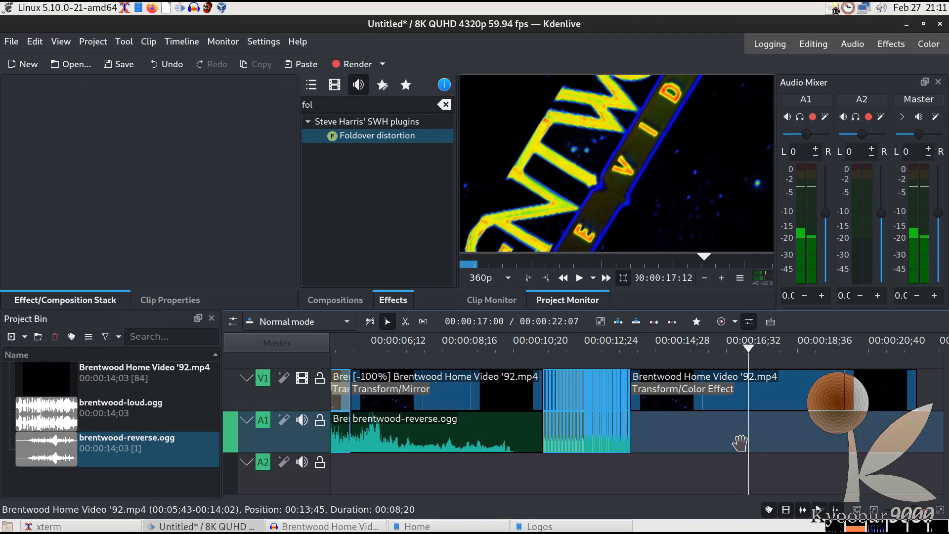
Step: Place brentwood-loud.ogg on track A1 beneath the final video clip and trim it to match, starting at 00:13:45 and lasting 00:08:20
drag(86, 410, 701, 425)
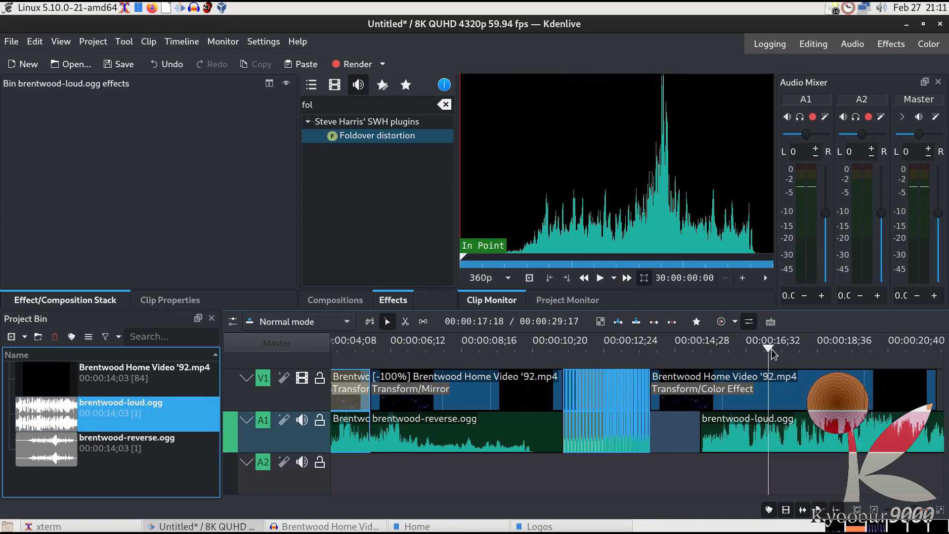
drag(774, 353, 894, 356)
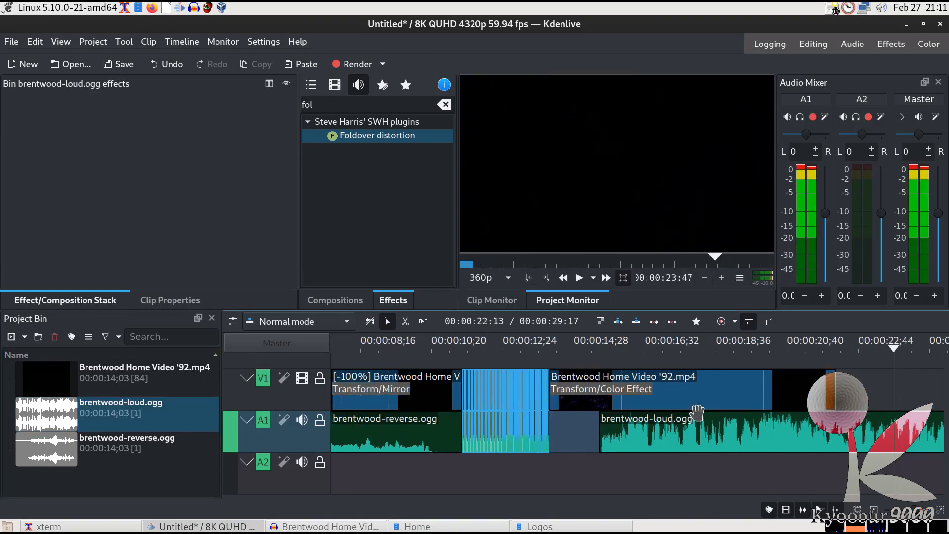
click(731, 361)
drag(598, 436, 702, 430)
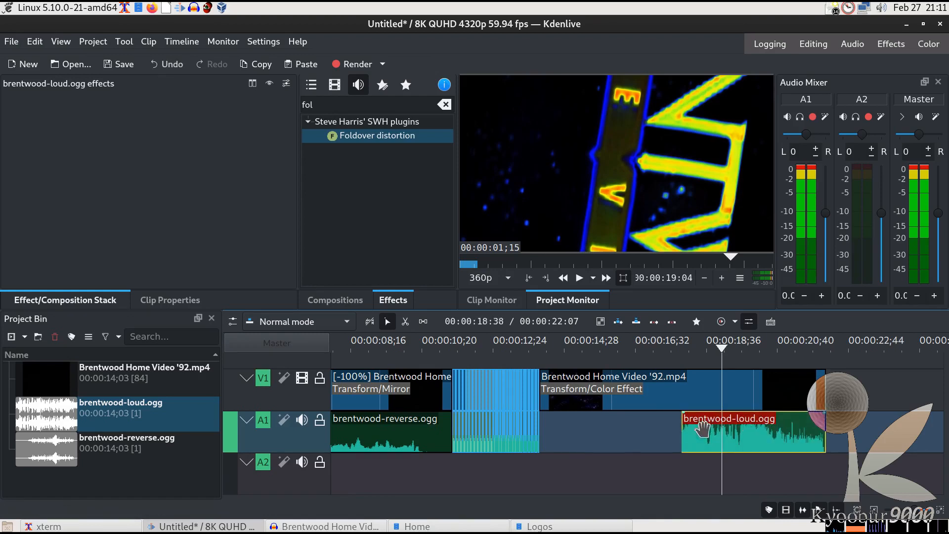
drag(683, 430, 540, 443)
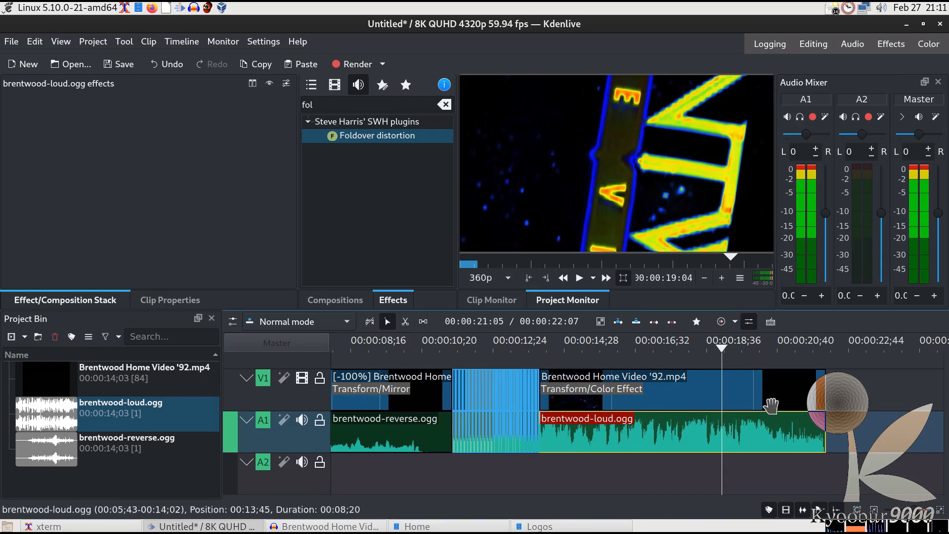
Step: Play the whole edit from the beginning of the timeline
key(Home)
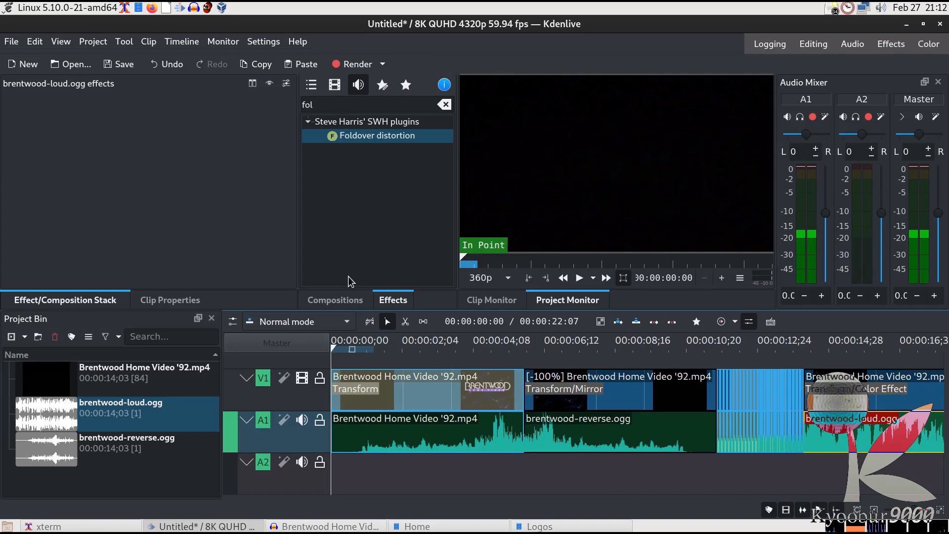
click(581, 278)
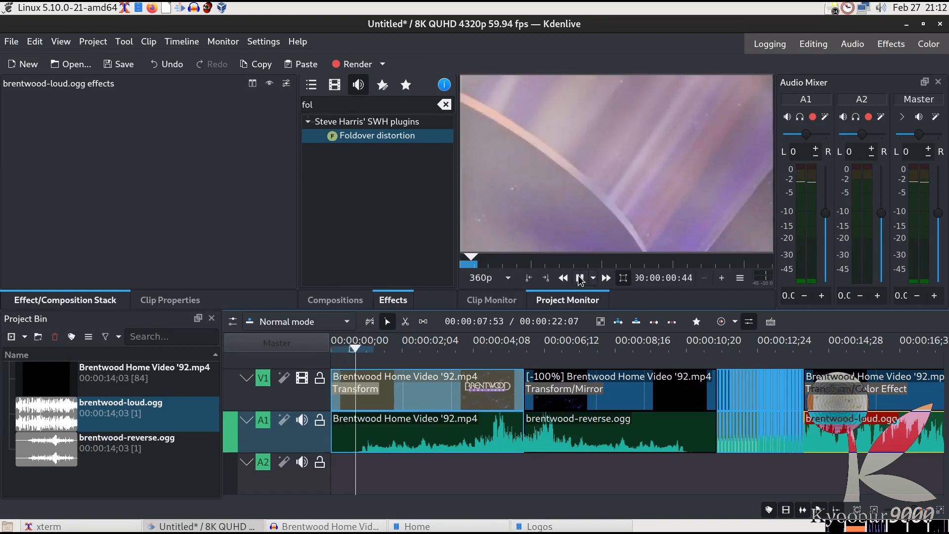